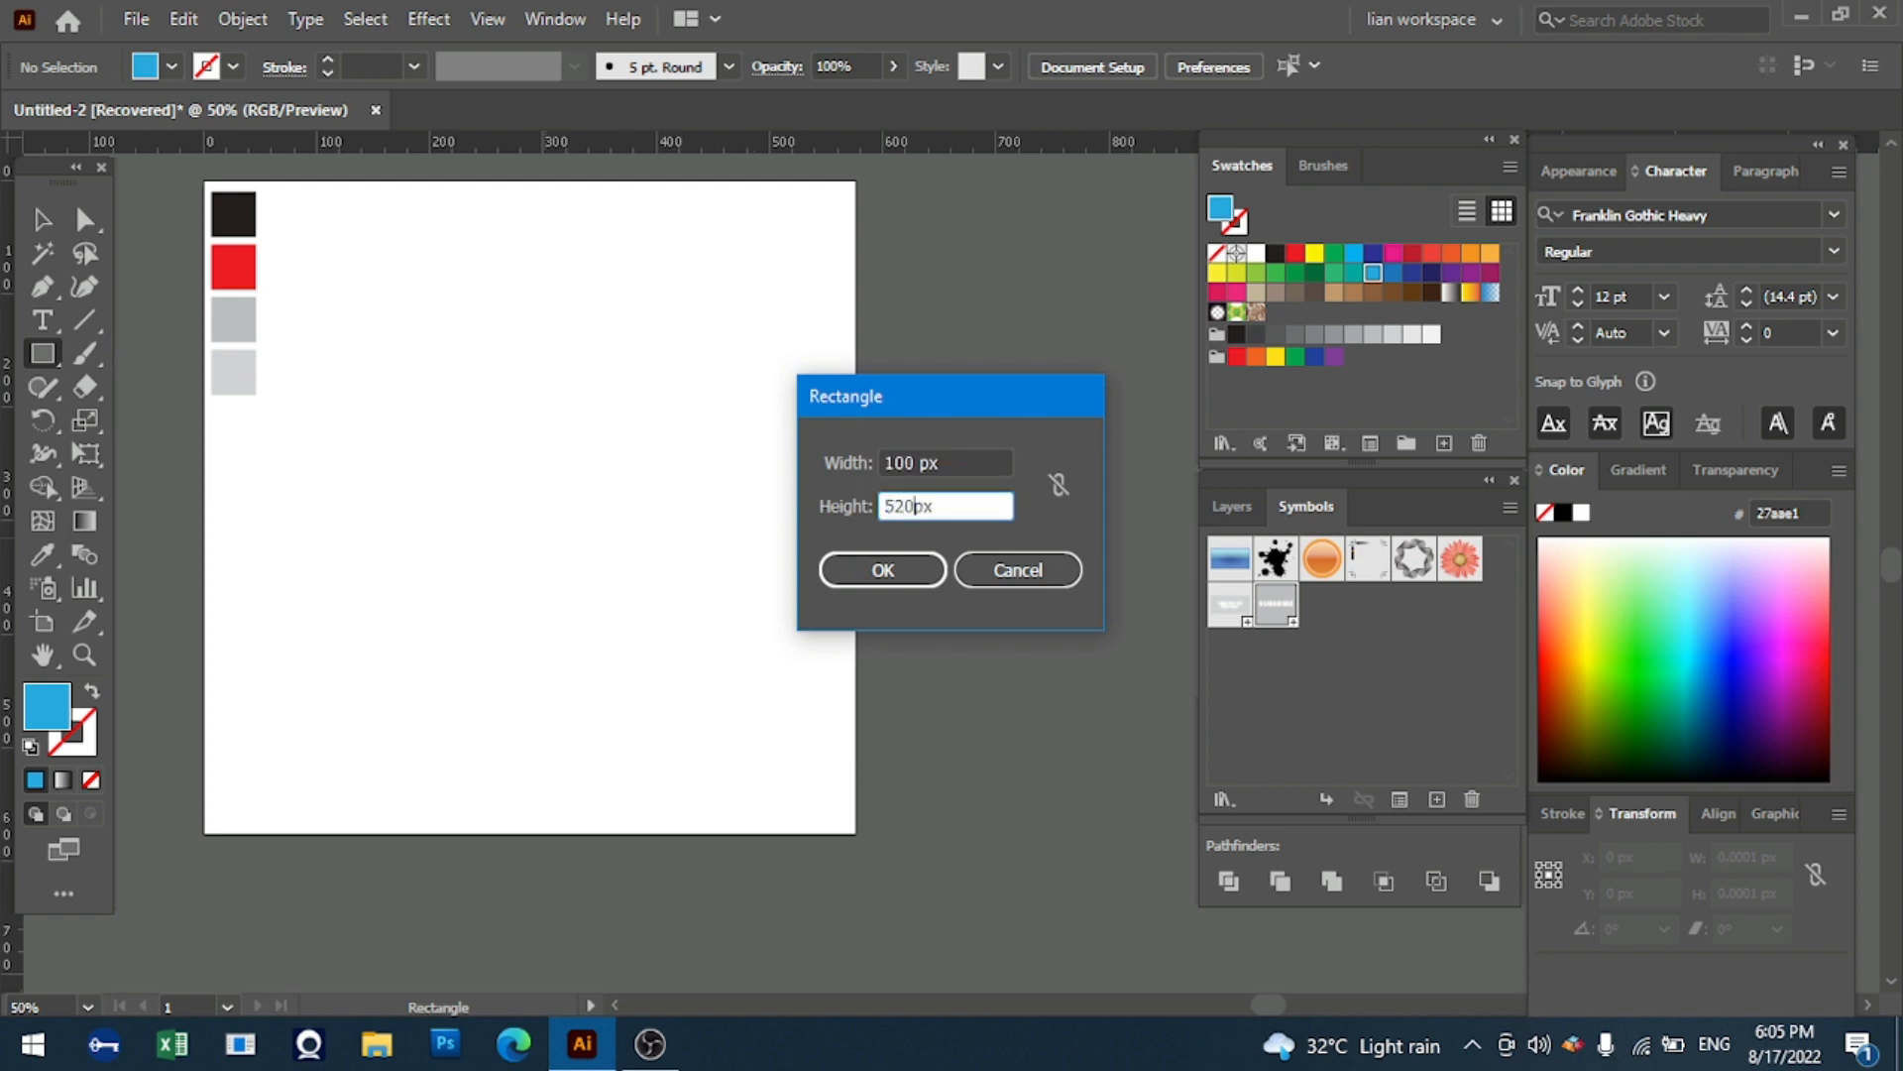
- Create a 100 × 520 px rectangle and move it so its base rests on the artboard's lower edge
text(520)
key(Return)
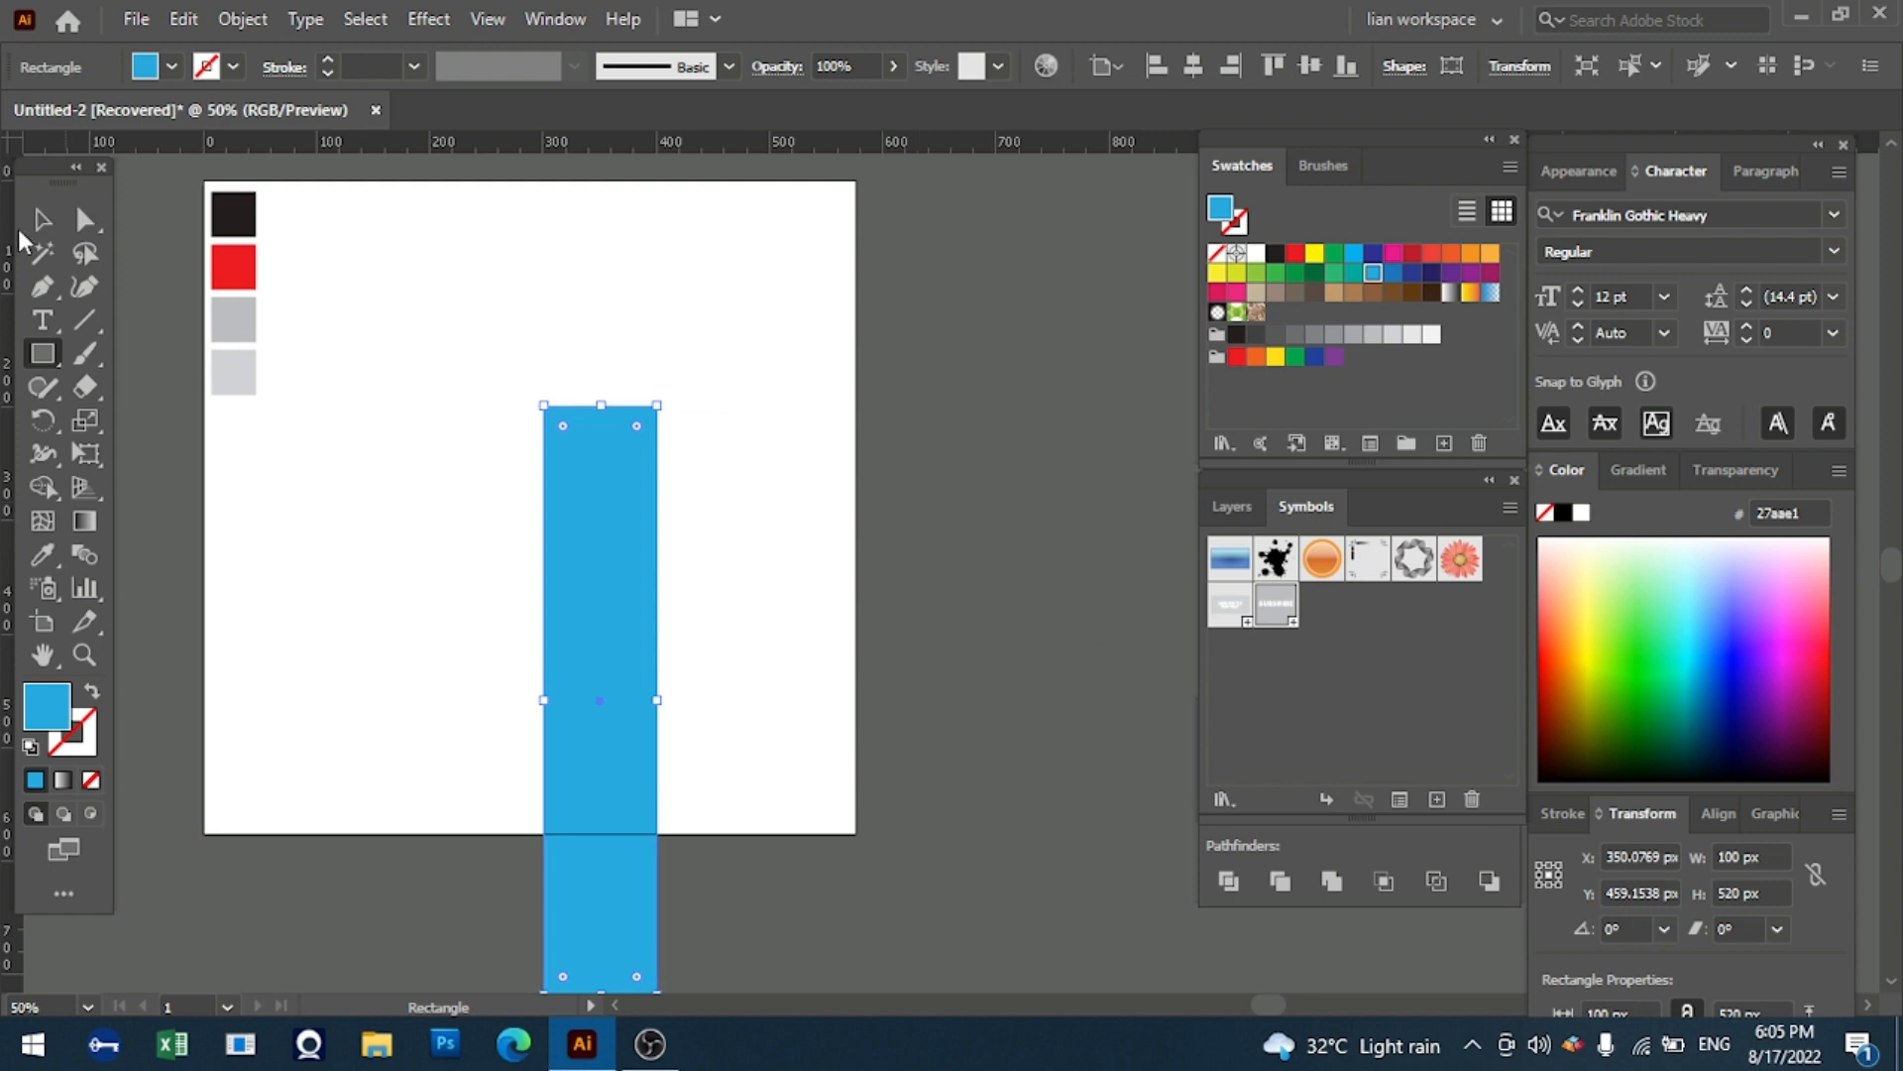
click(42, 219)
drag(627, 600, 663, 447)
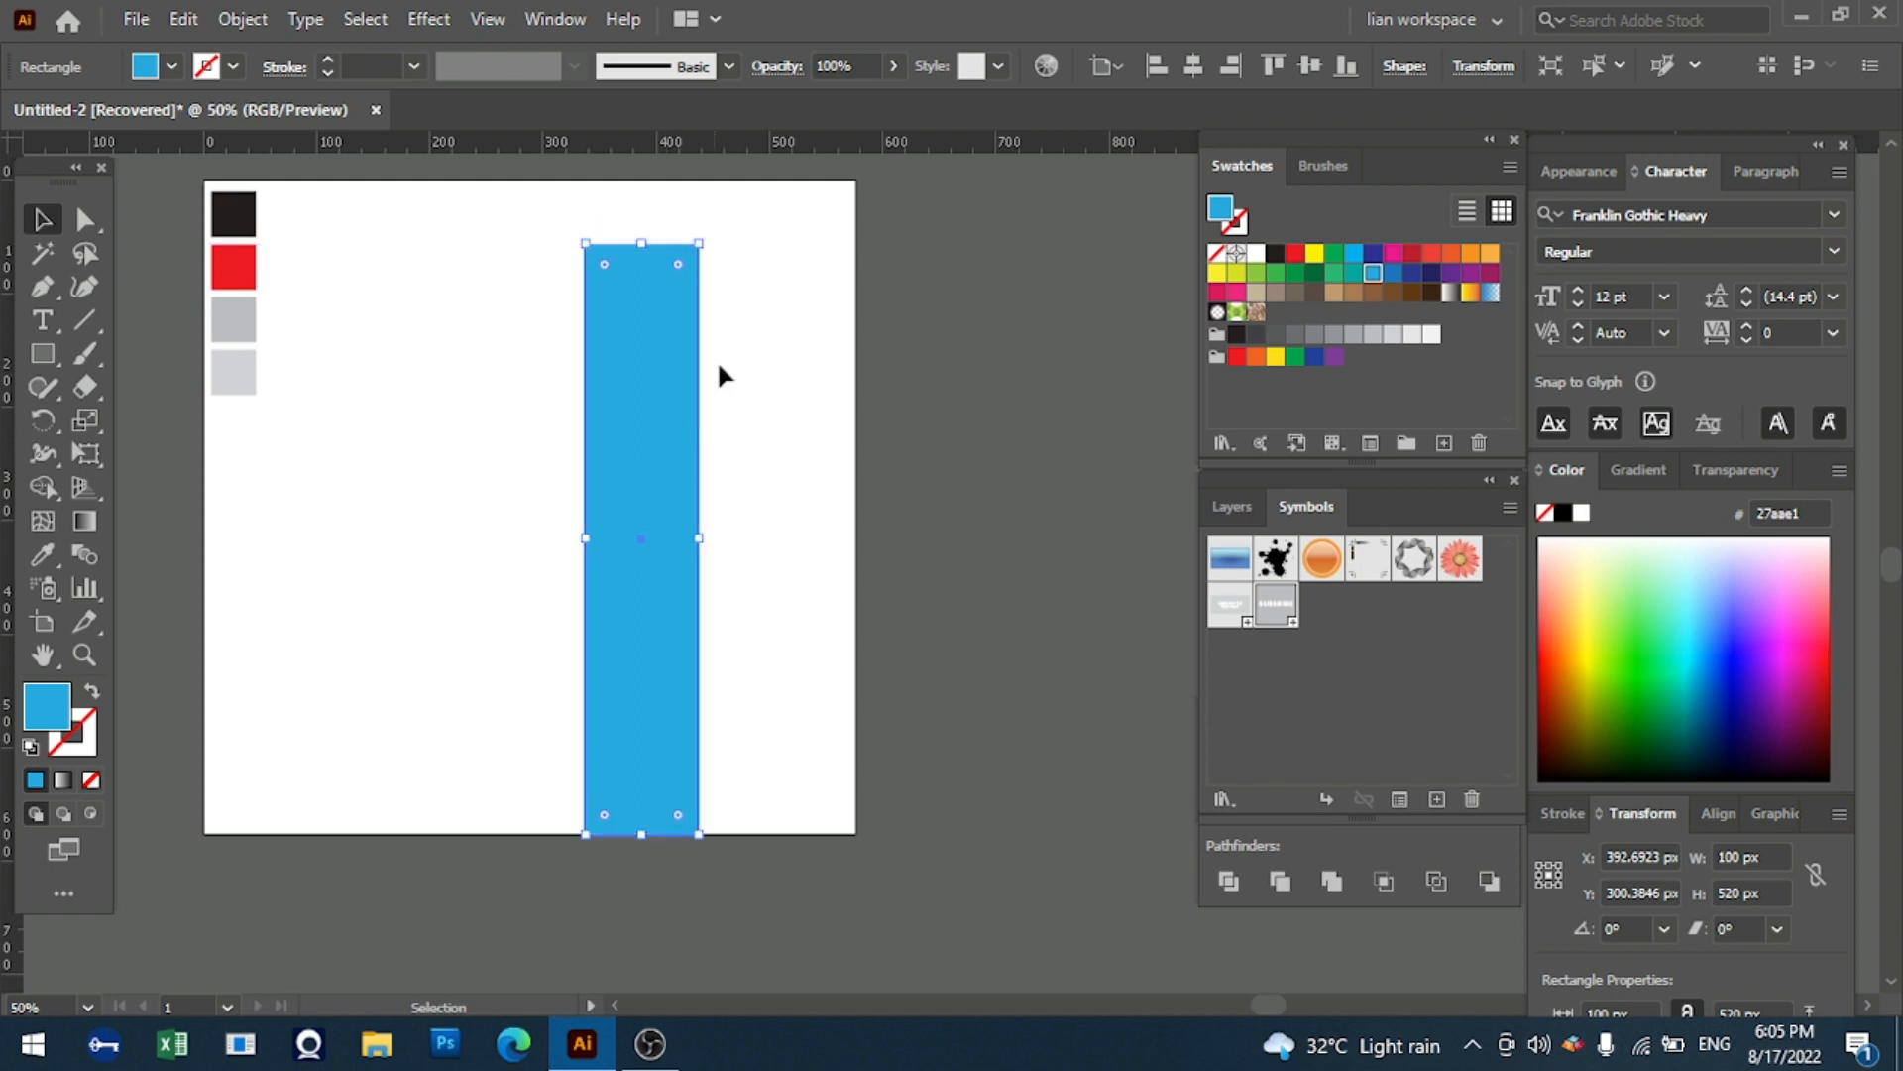
- Fill the tall rectangle with the black sampled from the first colour square on the artboard
click(51, 553)
click(237, 231)
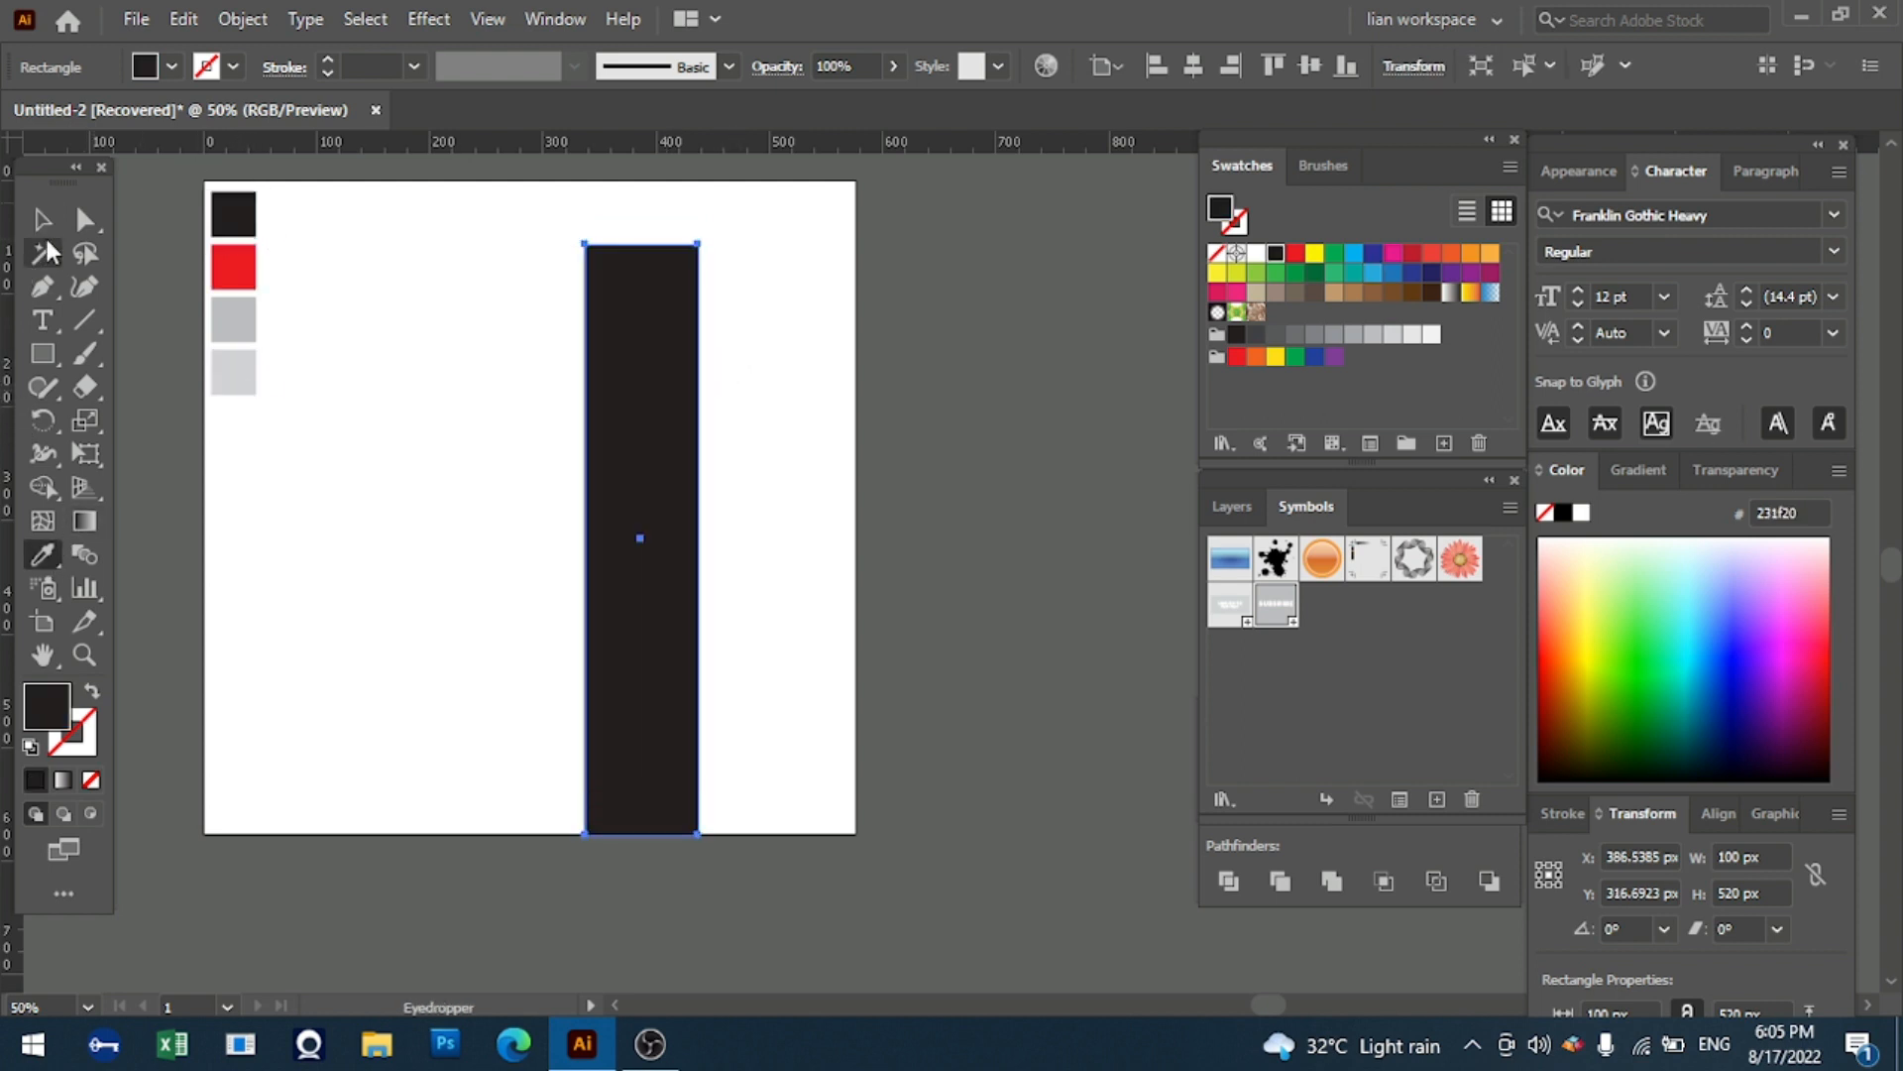
click(42, 219)
click(311, 301)
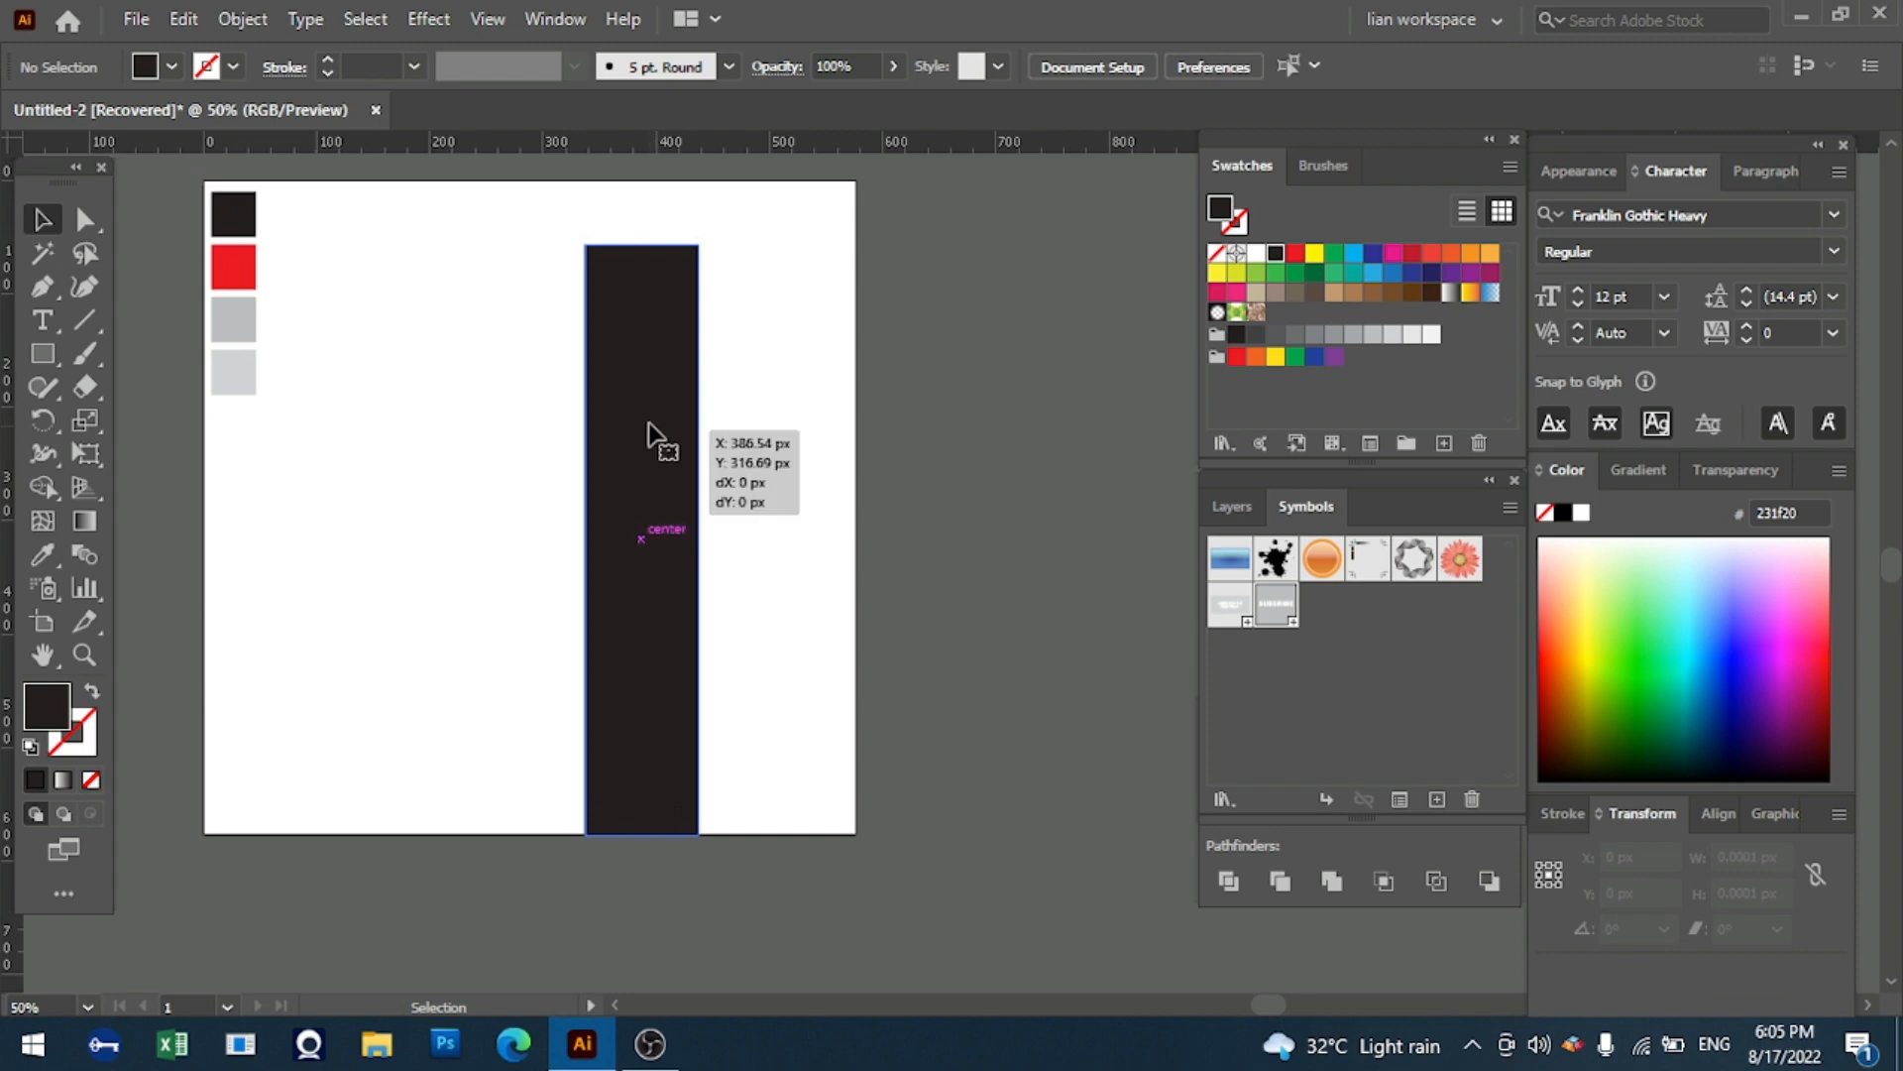
- Paste a copy of the black rectangle in front, shorten it to about 158 px high and align it with the original's upper edge
click(658, 442)
click(188, 22)
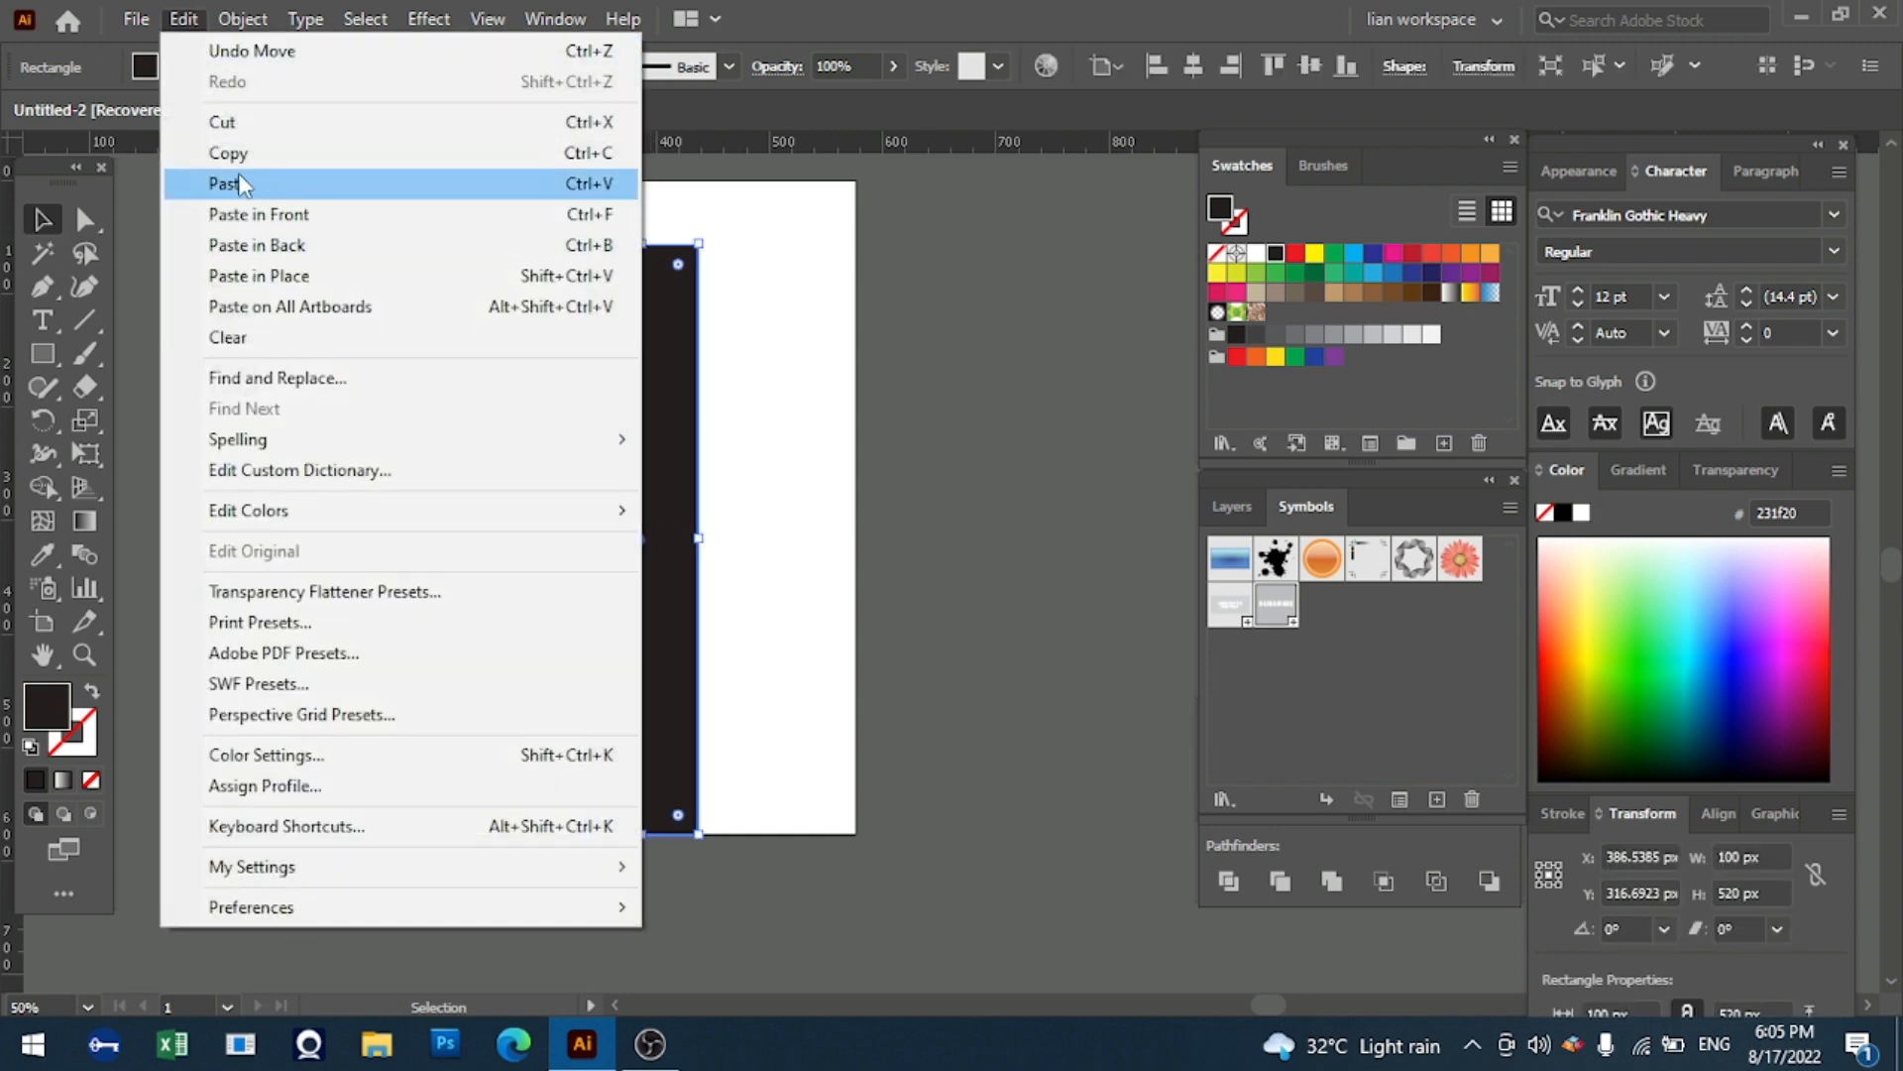
click(228, 148)
click(186, 20)
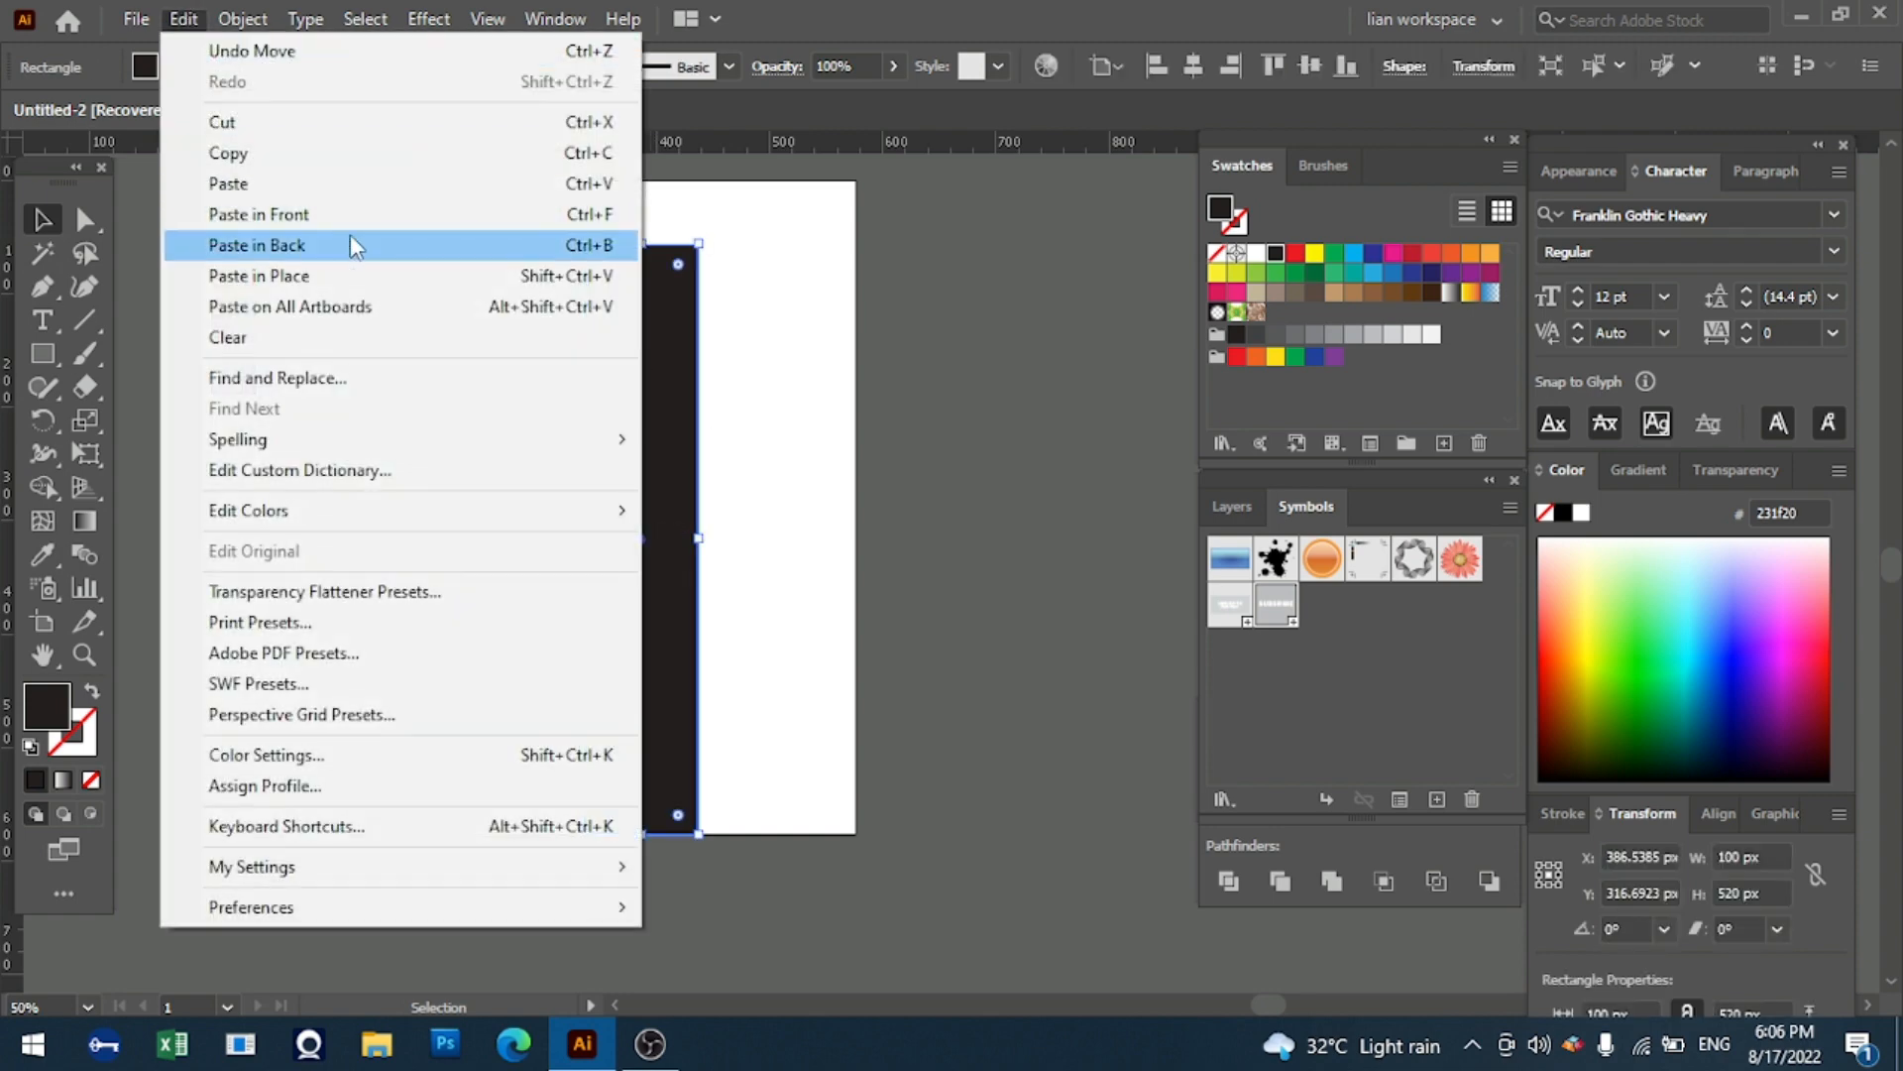
click(318, 214)
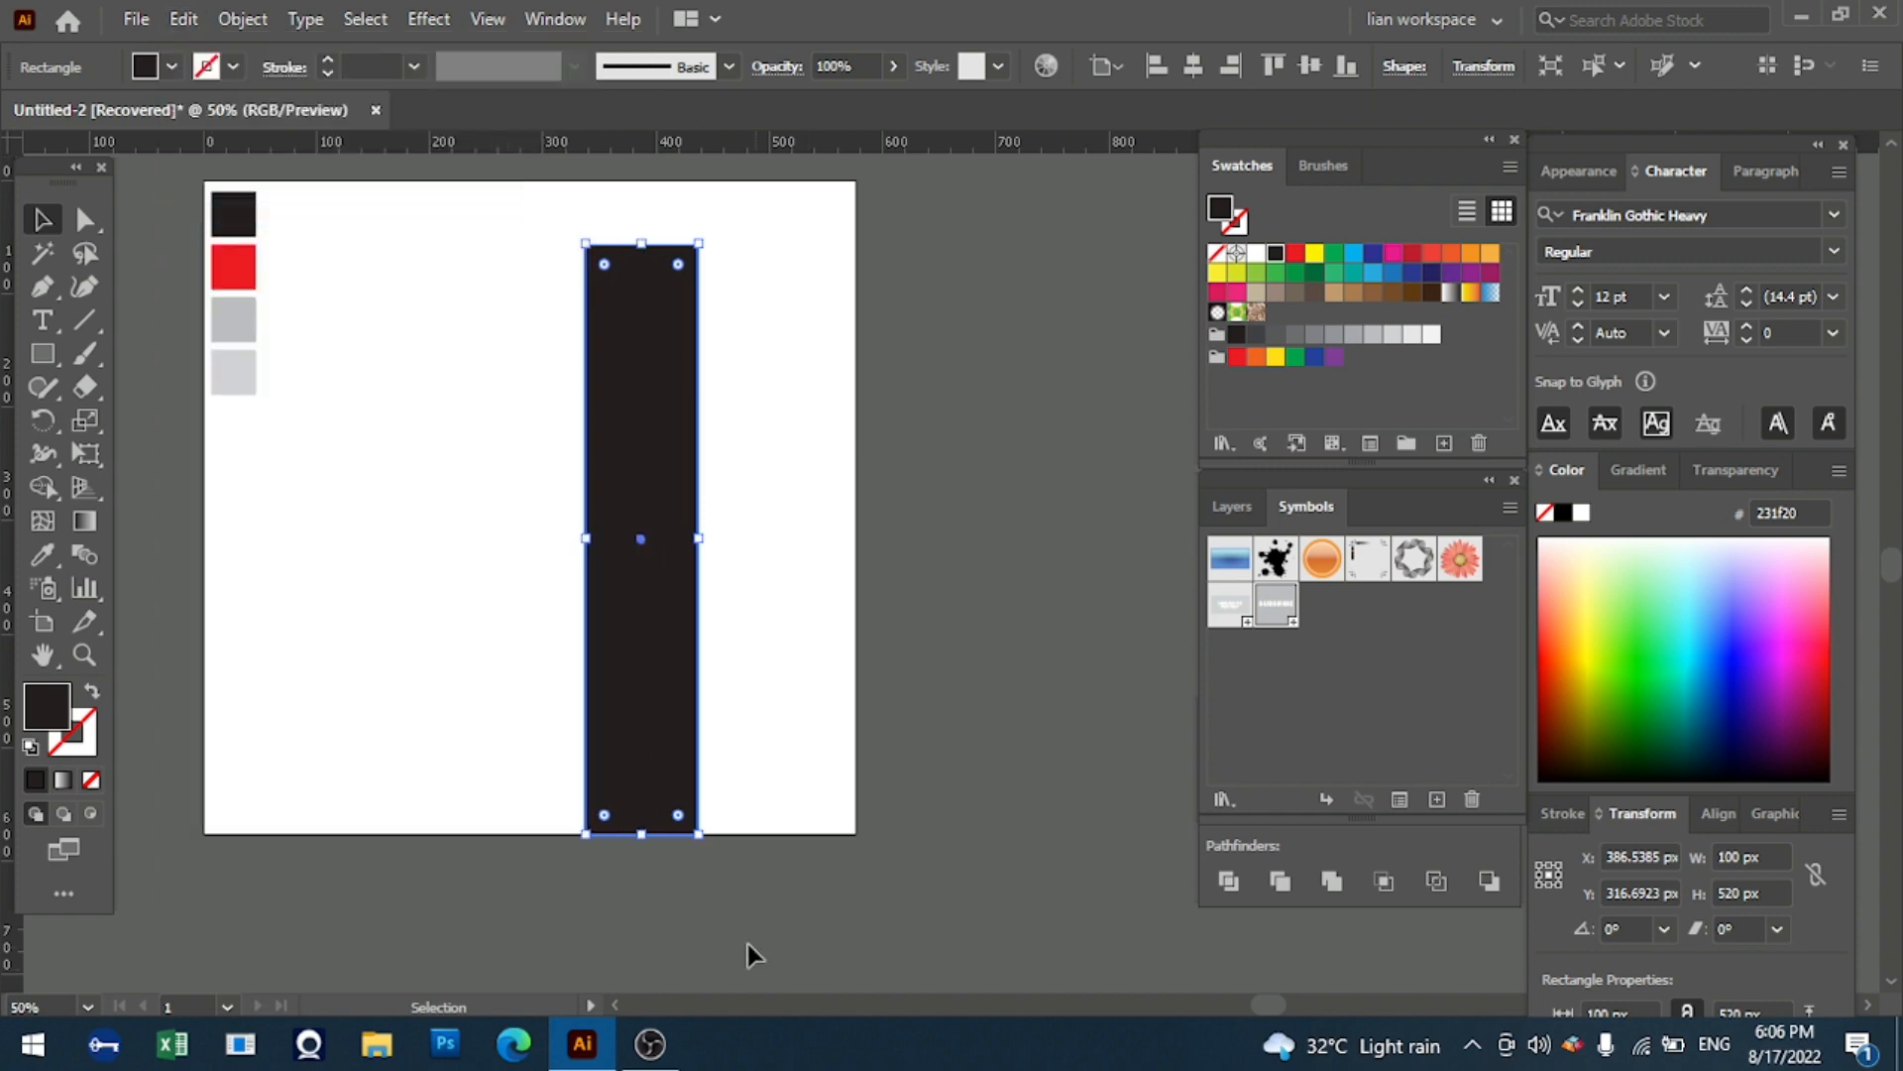
drag(644, 835, 673, 432)
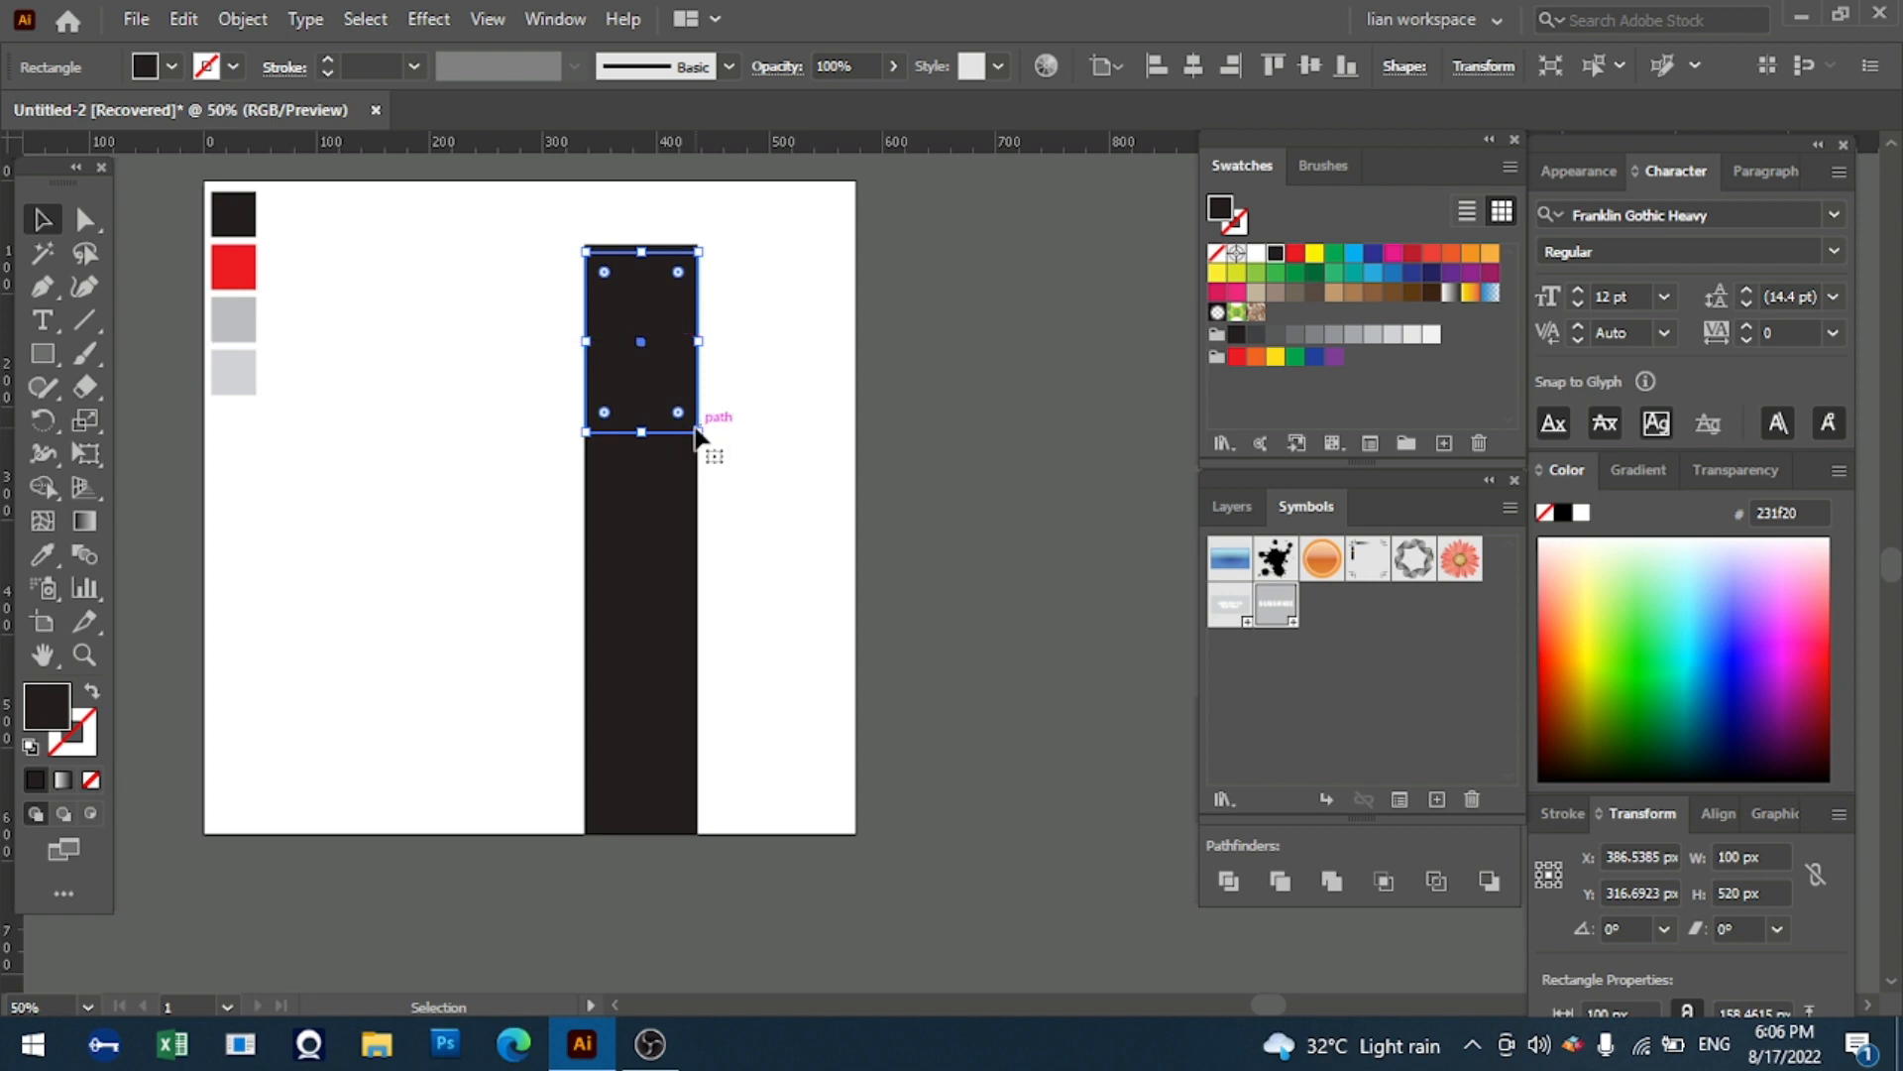
click(729, 349)
click(674, 333)
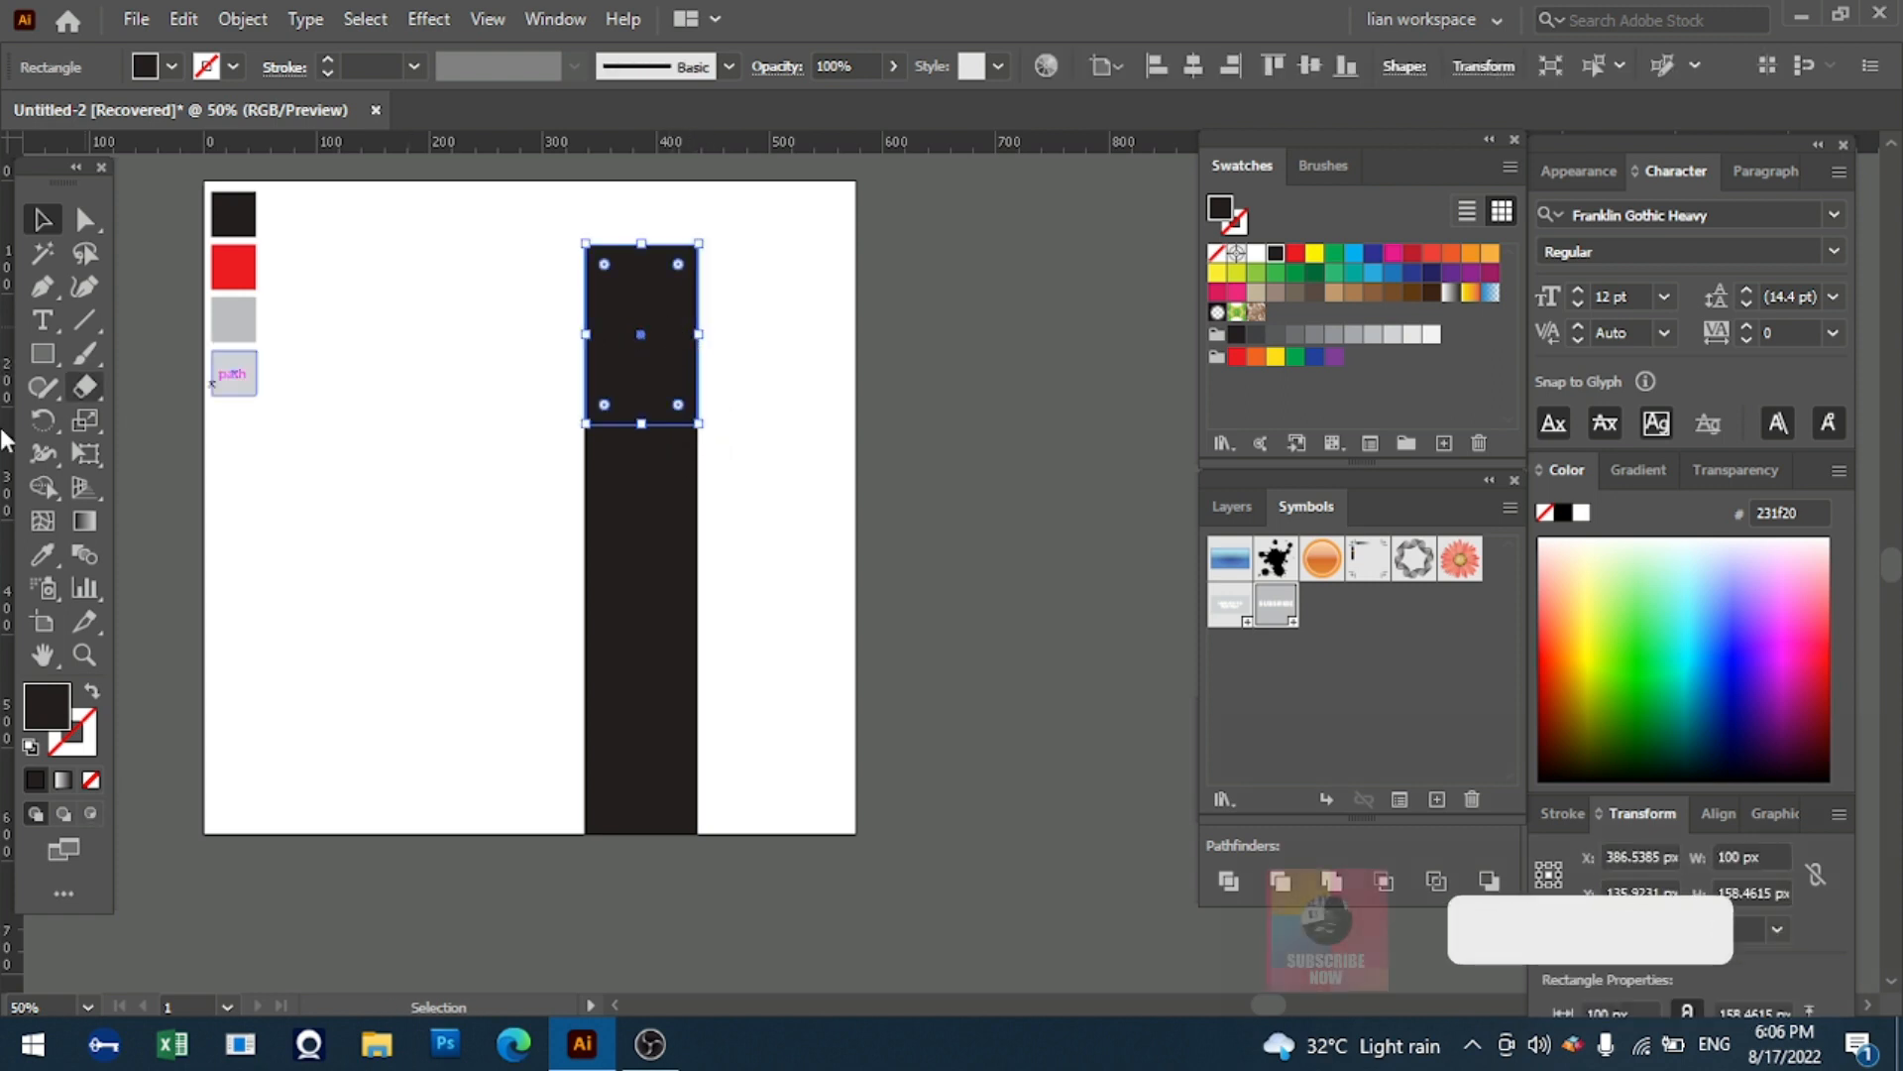
- Recolour the shortened copy with the red sampled from the second colour square
click(44, 557)
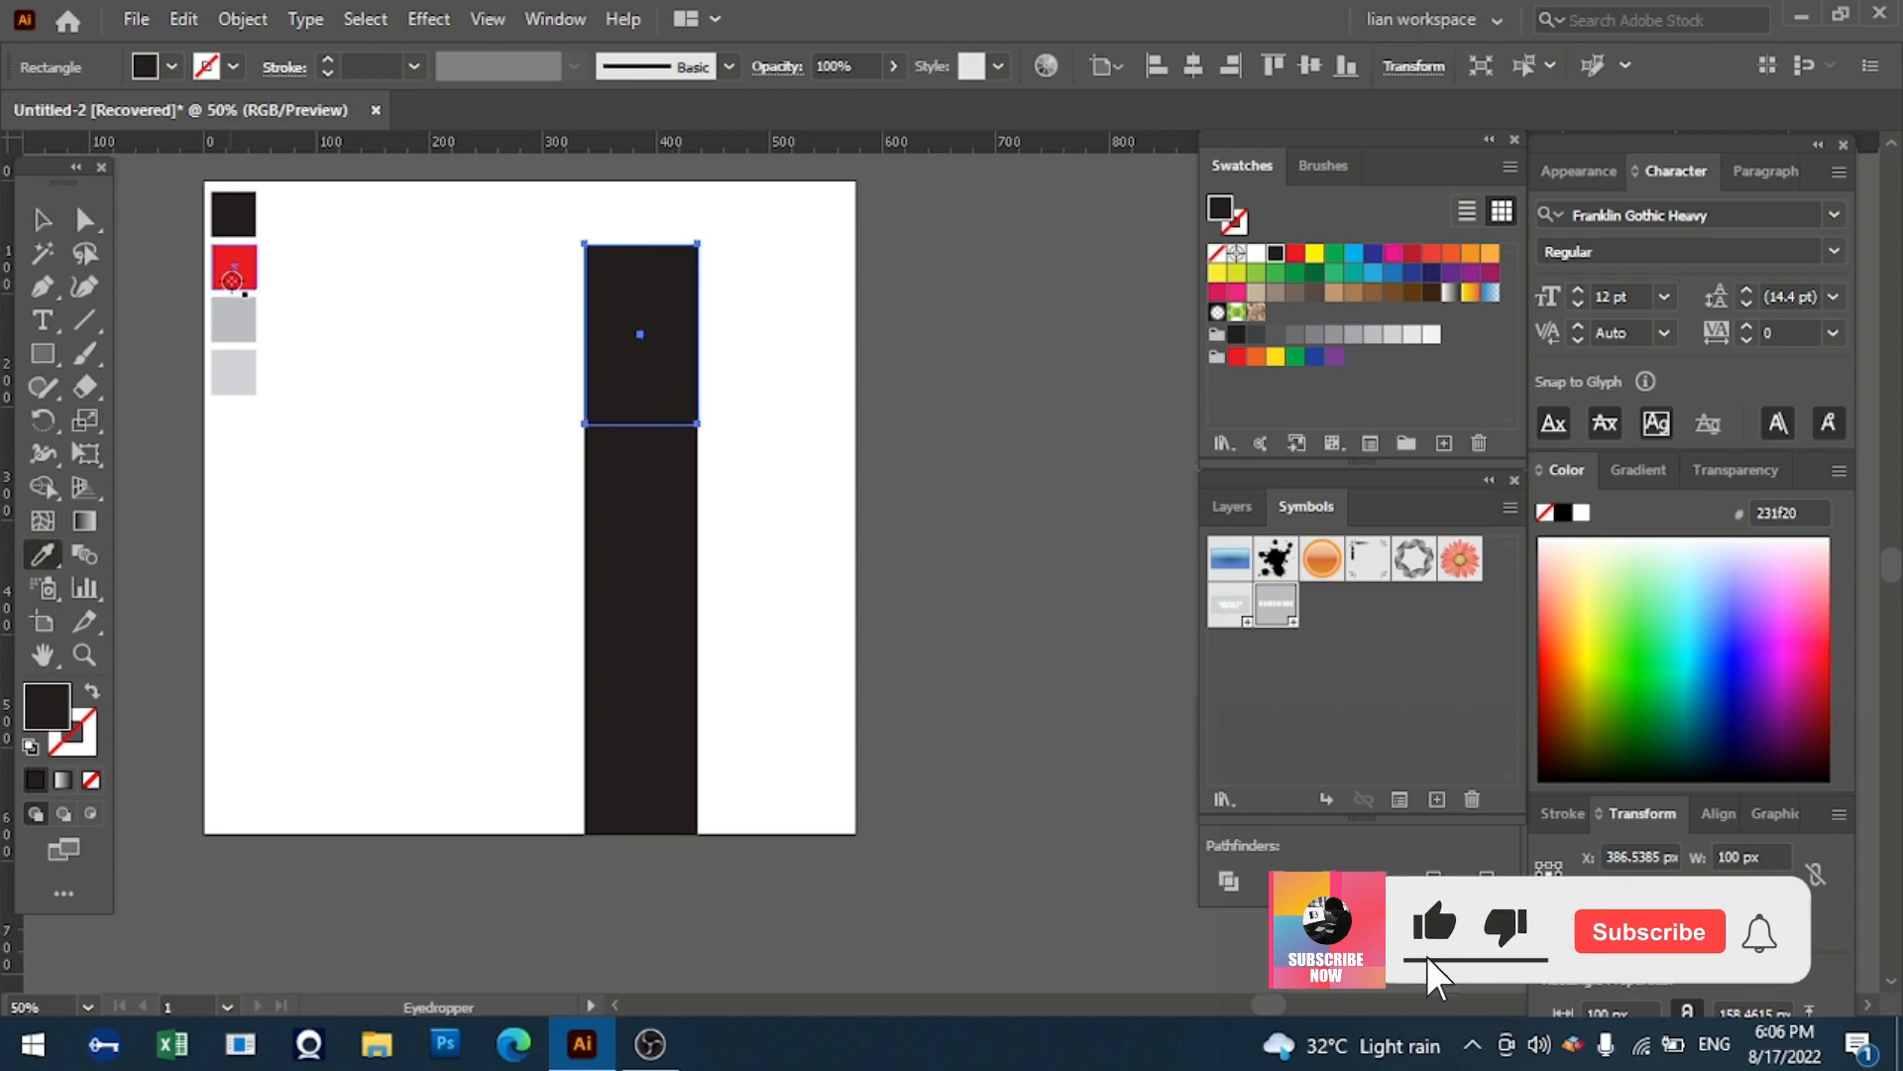
click(234, 268)
click(43, 222)
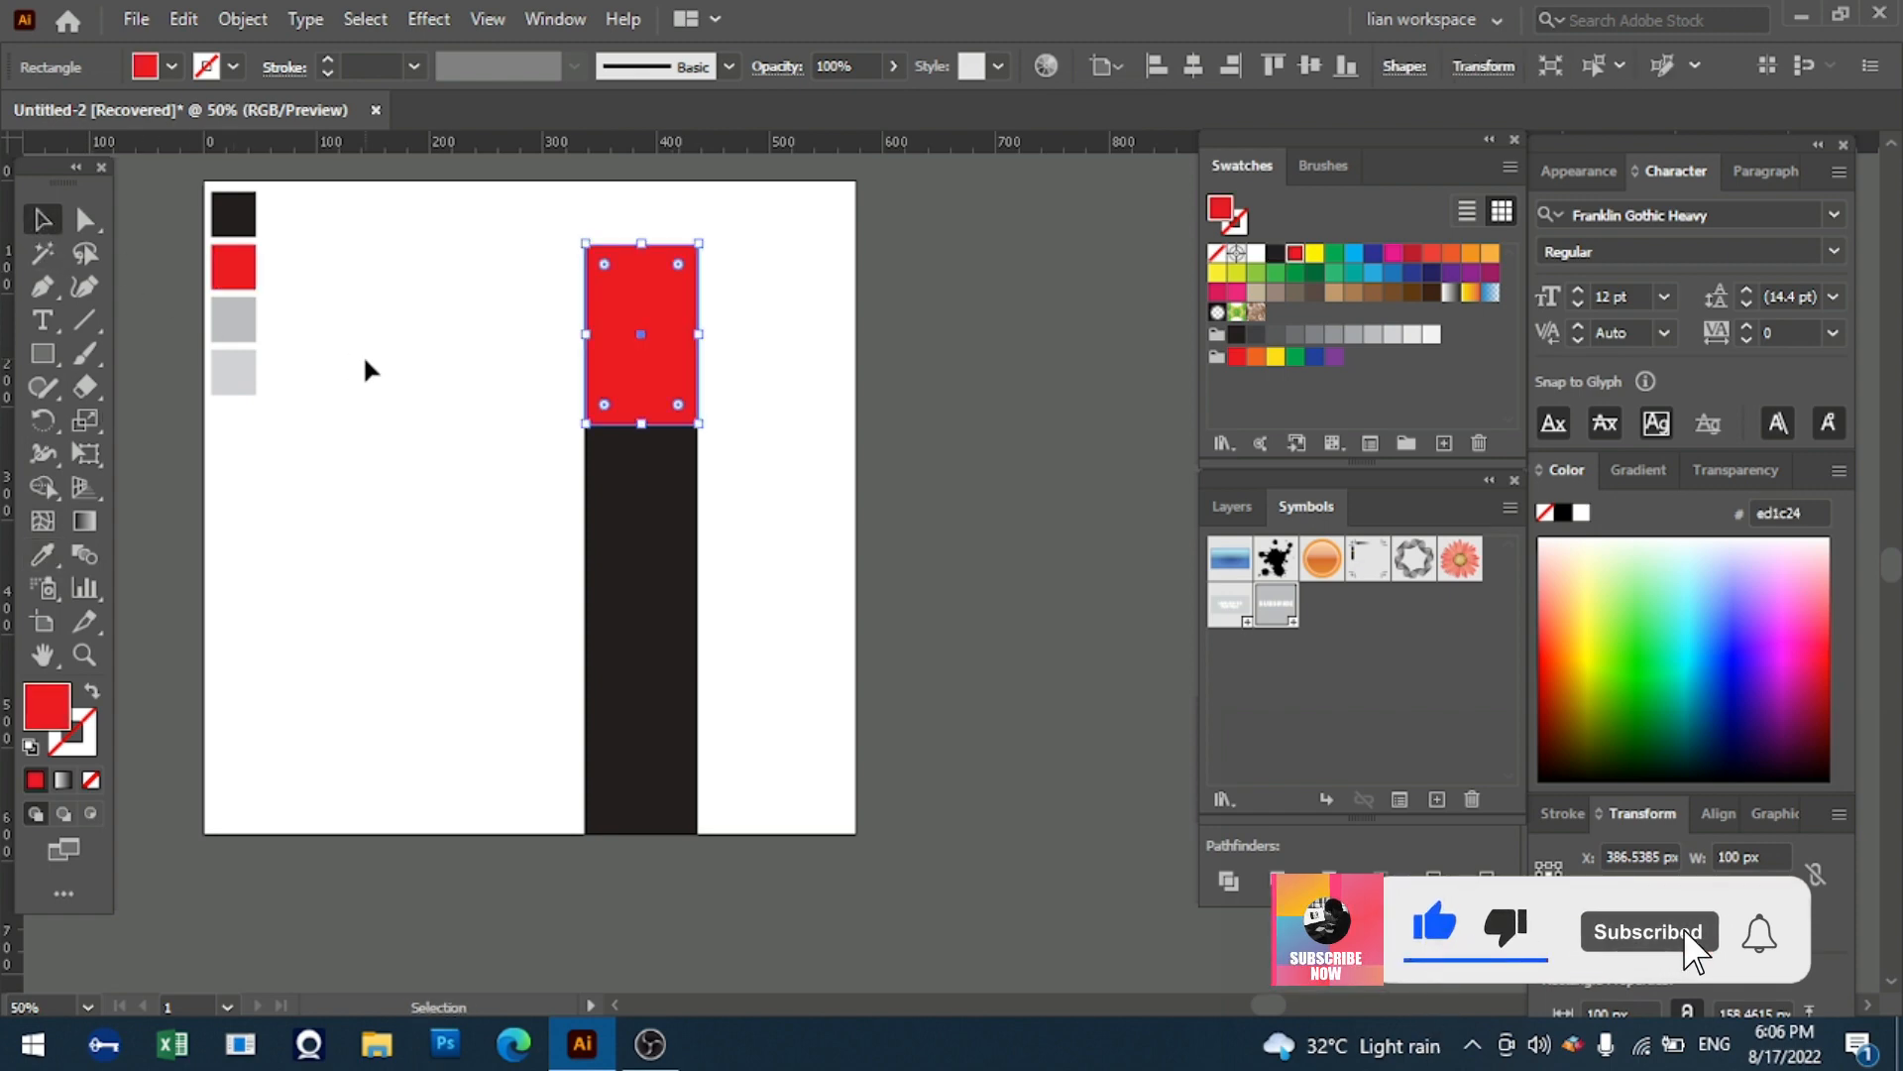
click(316, 561)
- Create a red 100 × 15 px rectangle on the empty area beside the column
click(31, 361)
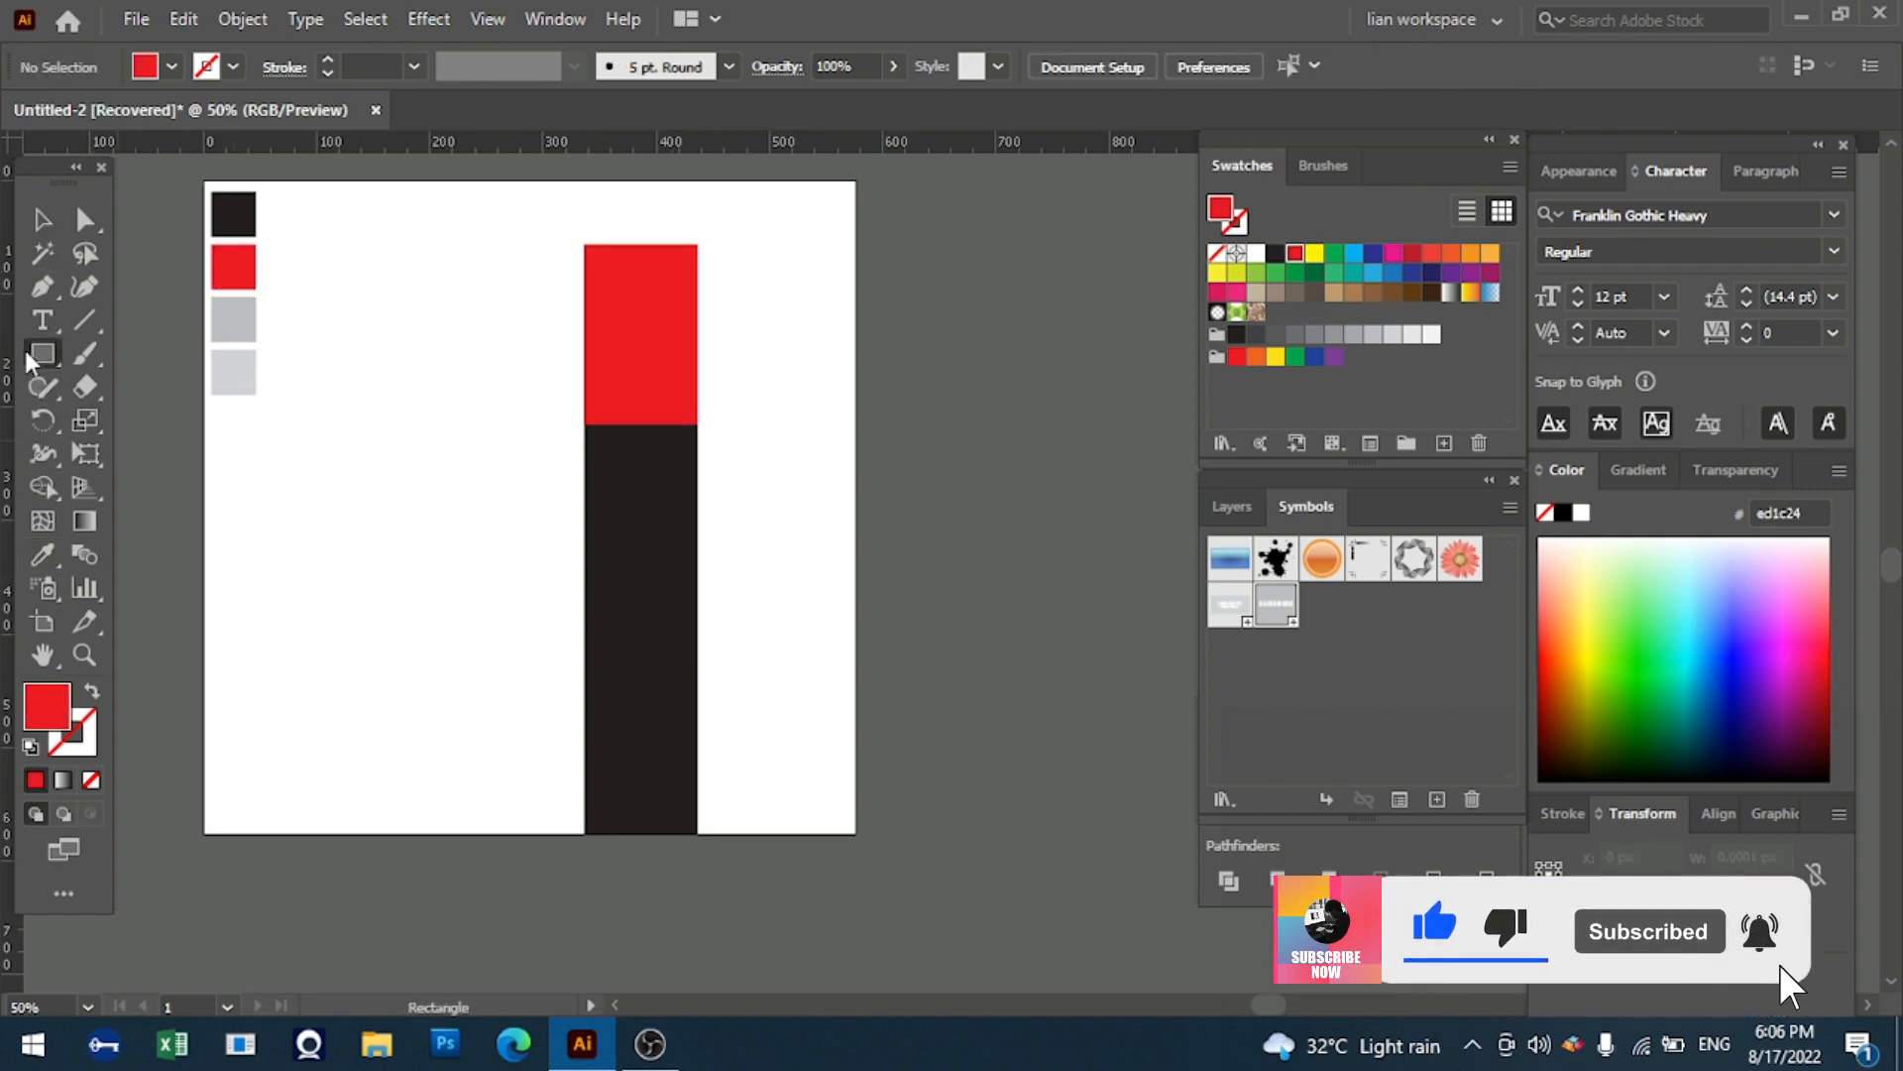
click(469, 516)
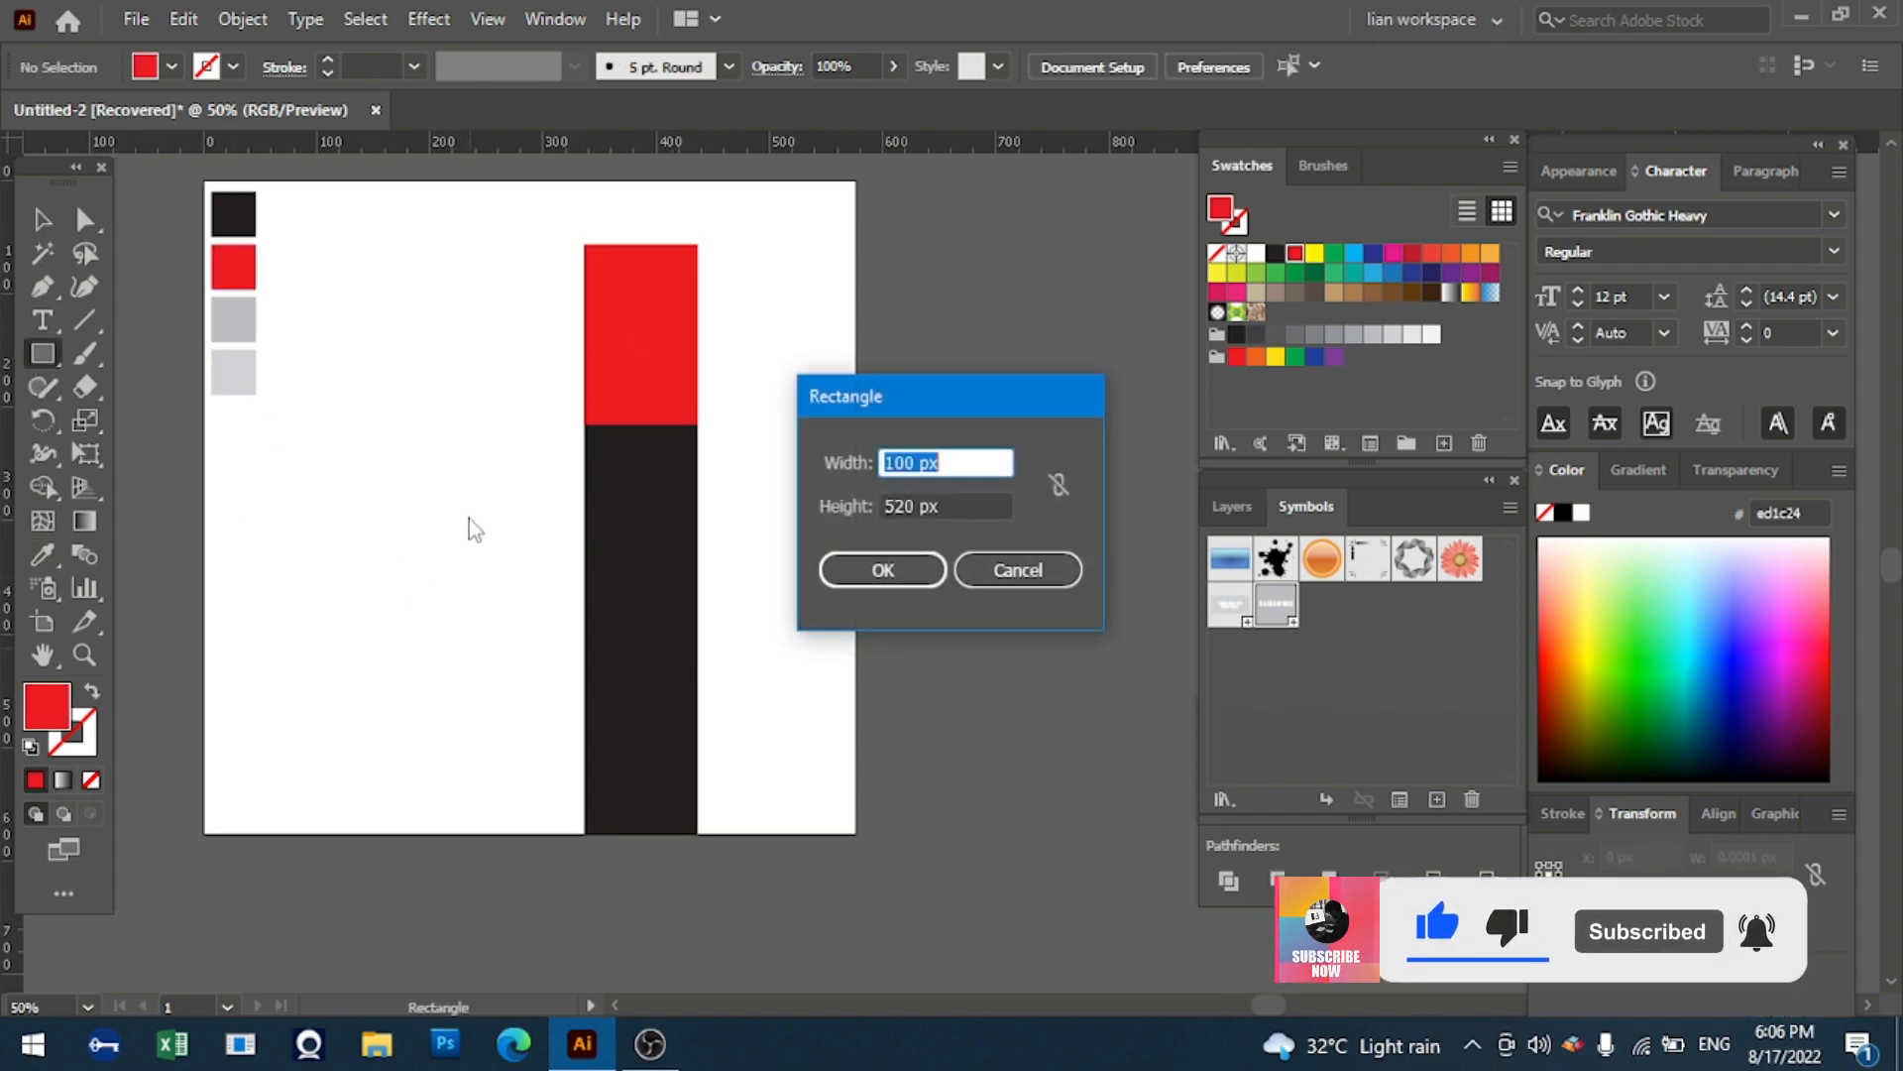
double_click(894, 504)
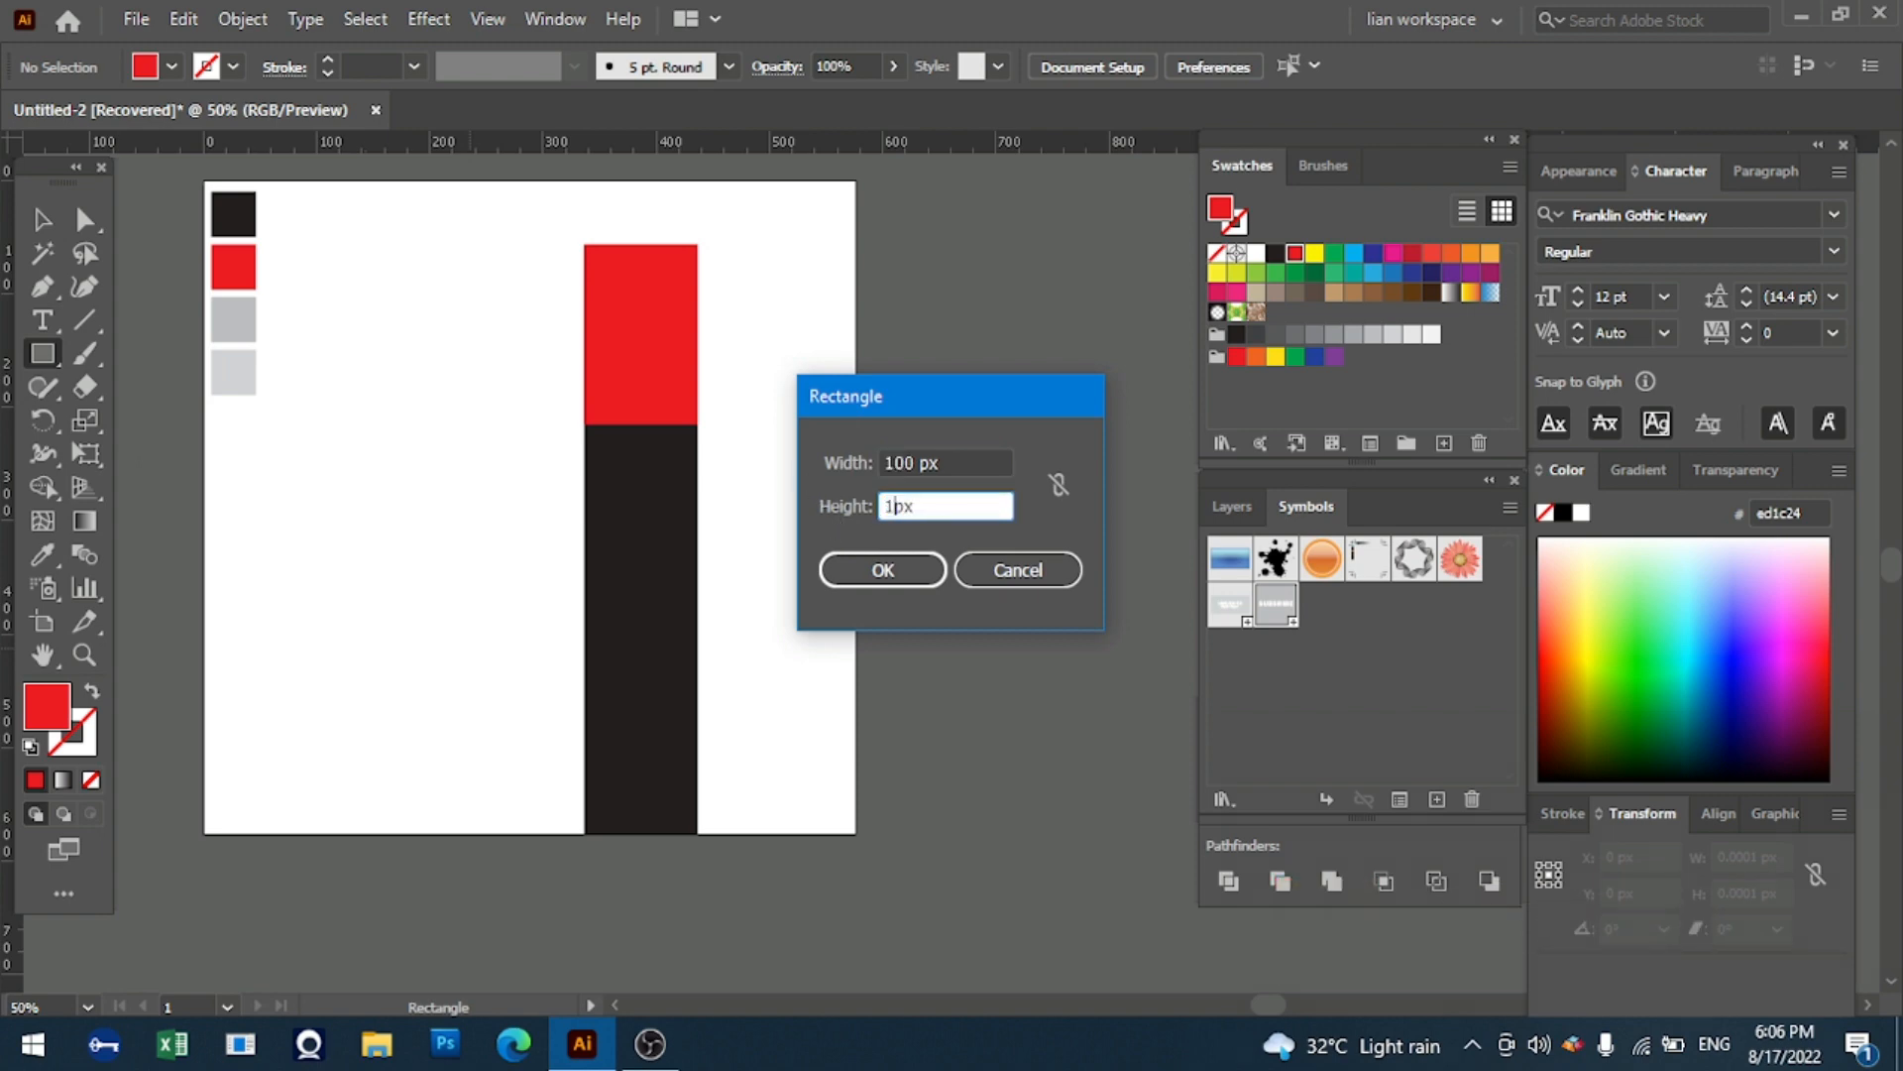
click(881, 569)
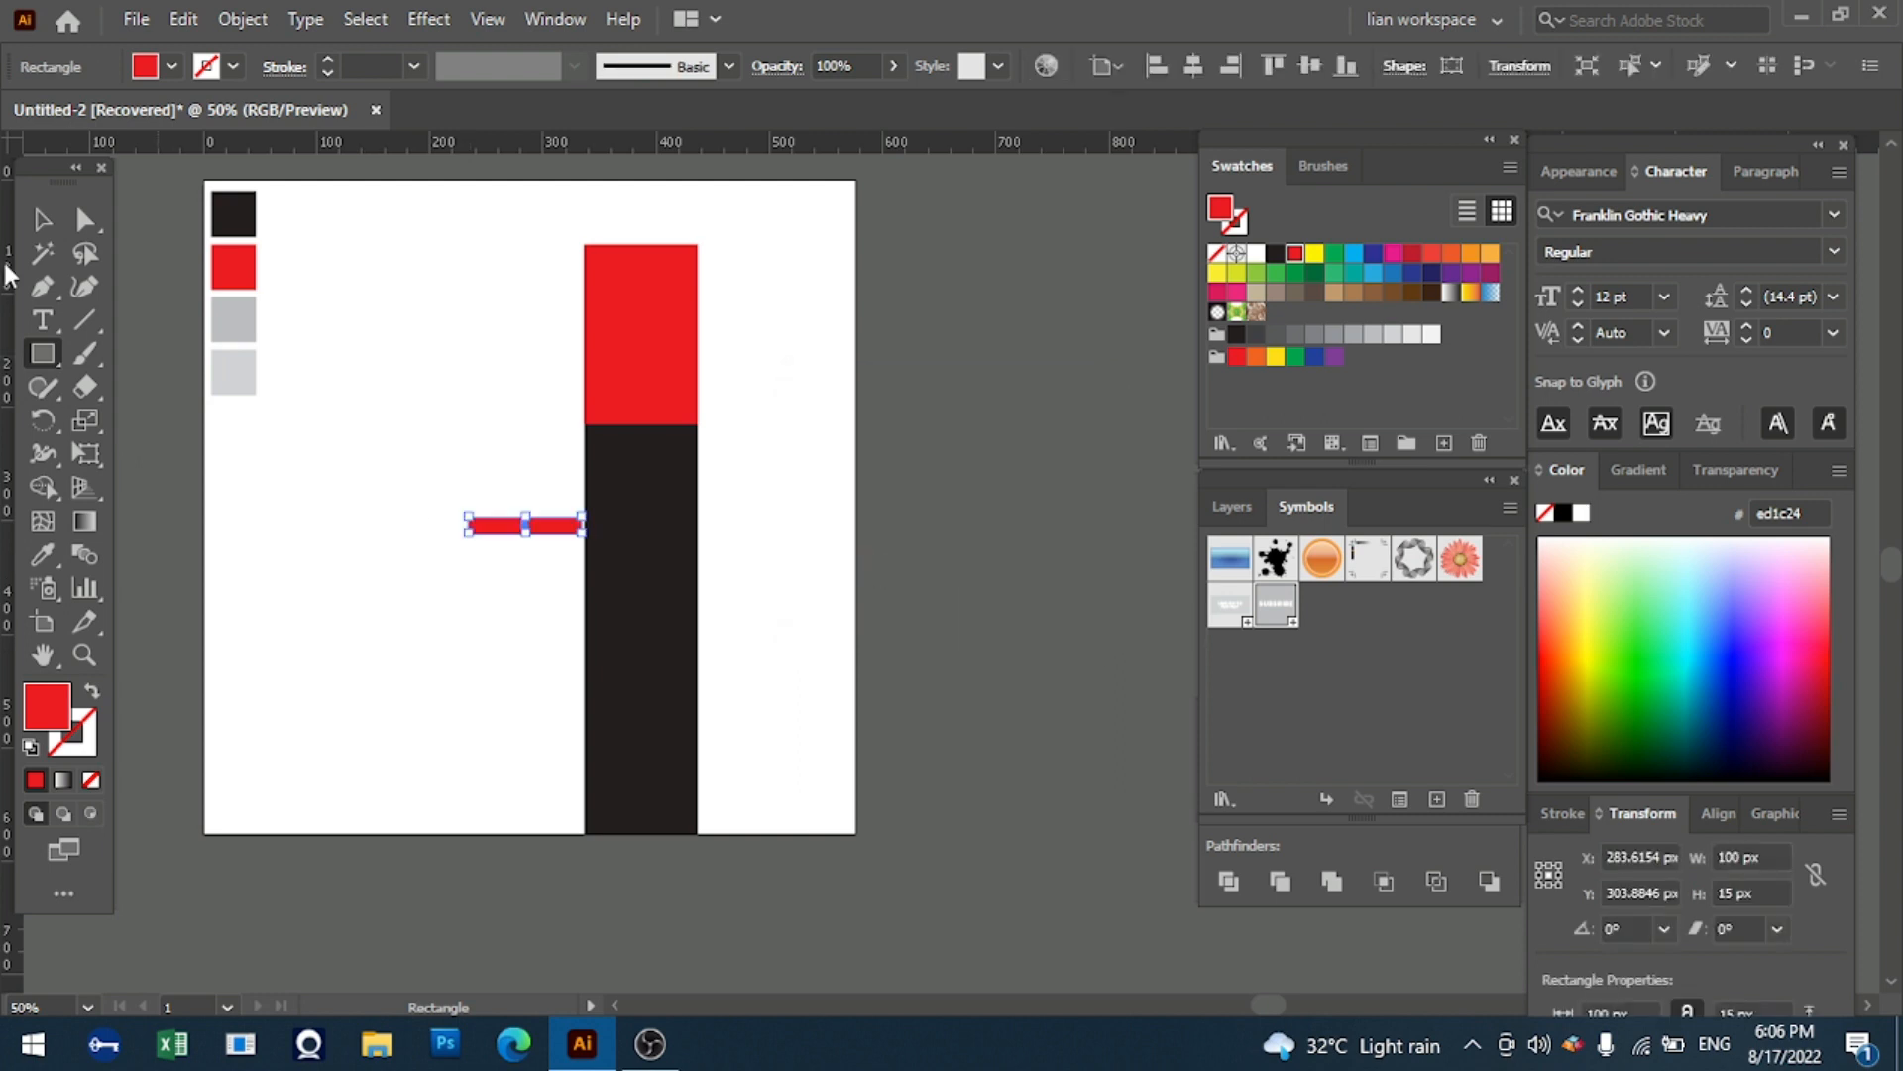
- Position the thin red stripe across the black rectangle near its lower end, with a copy a little below the red section
click(41, 222)
click(429, 578)
drag(539, 526, 685, 795)
click(755, 473)
click(731, 743)
scroll(711, 629, up, 2)
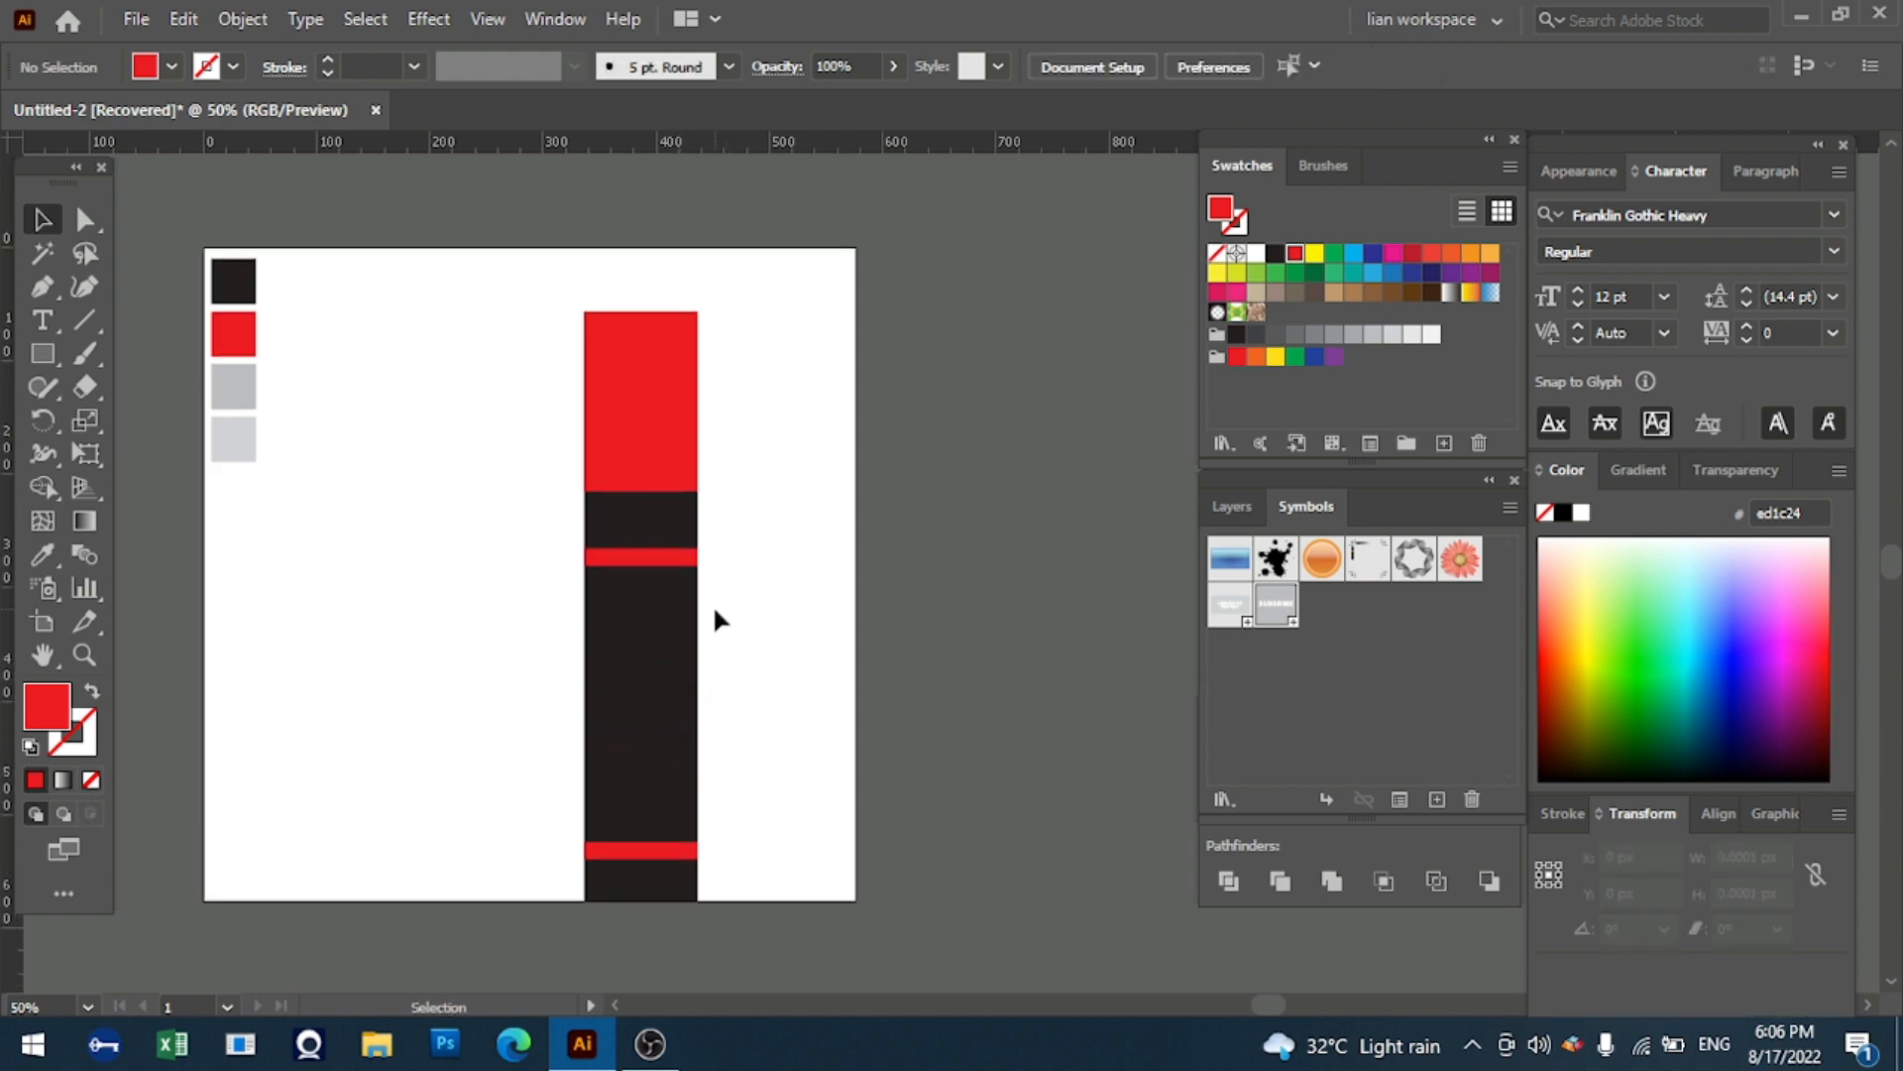
- Create a red 50 × 15 px rectangle on the empty area beside the column
click(40, 359)
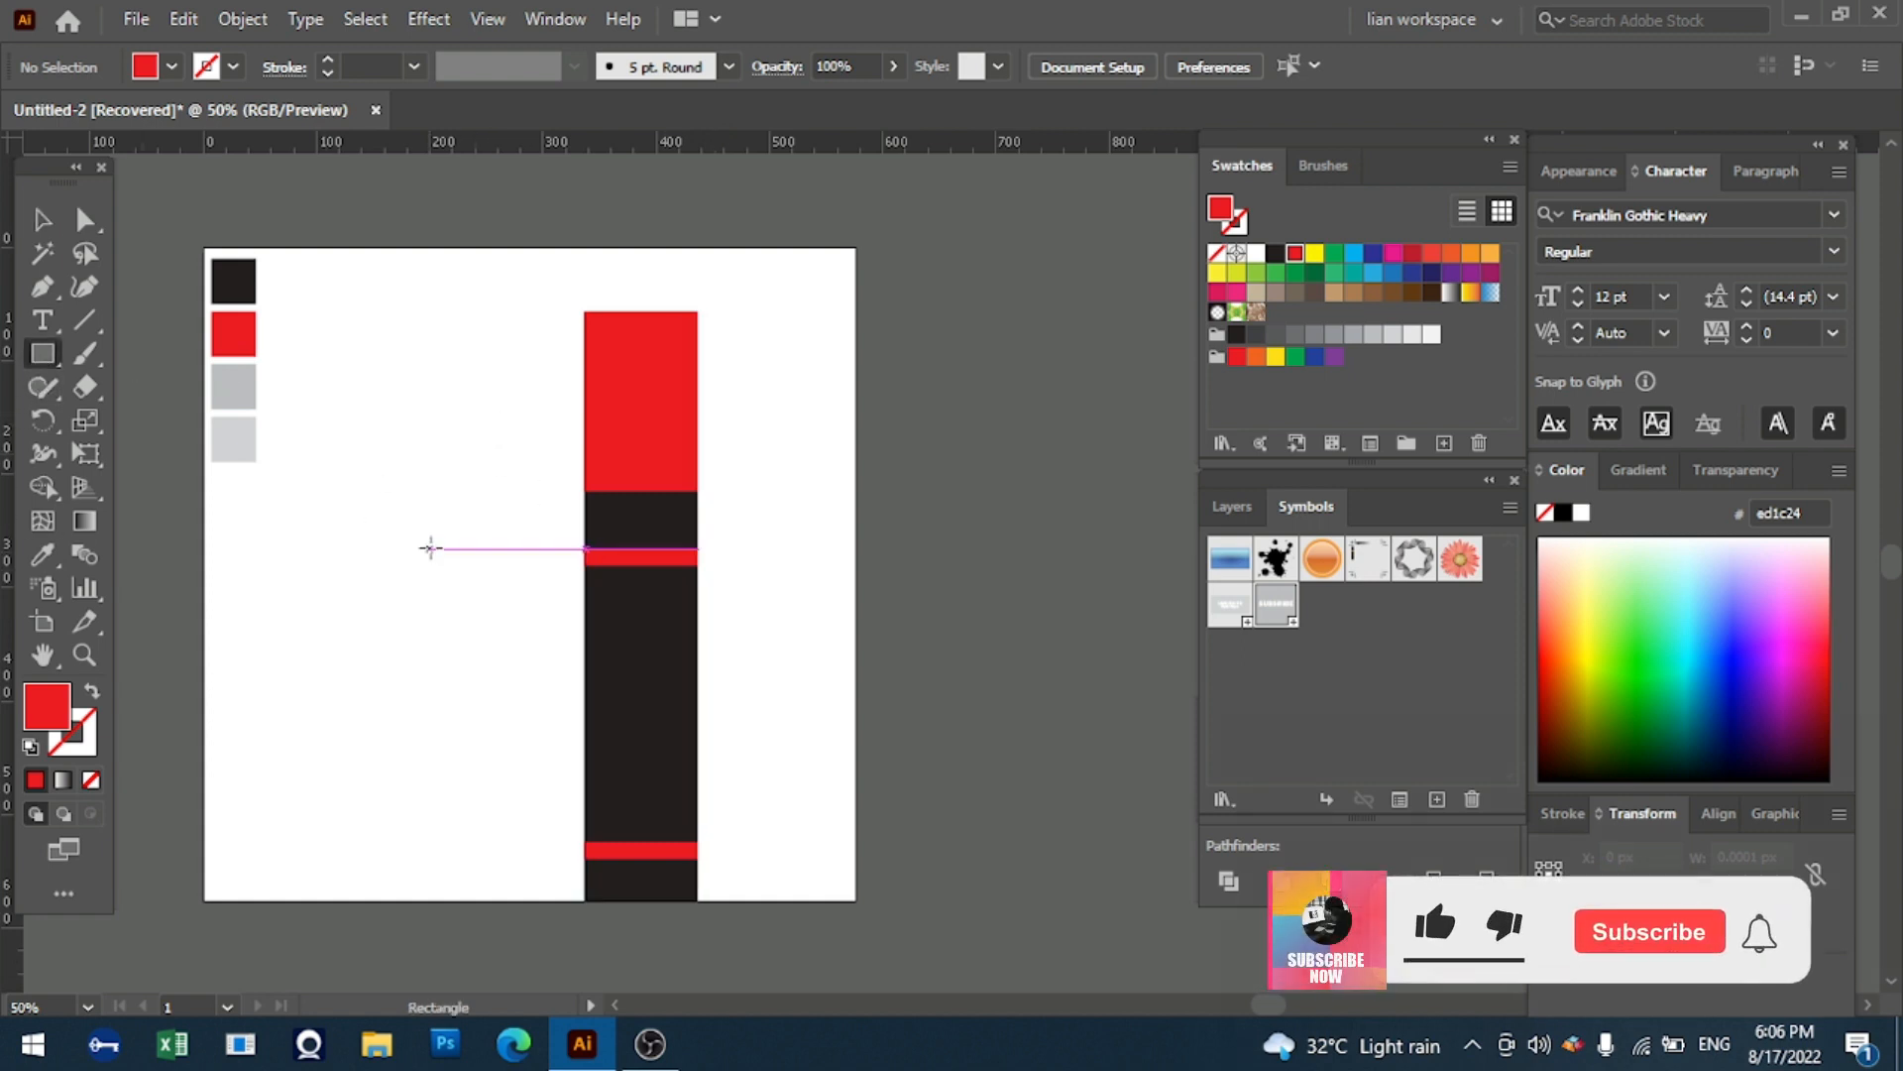
click(407, 539)
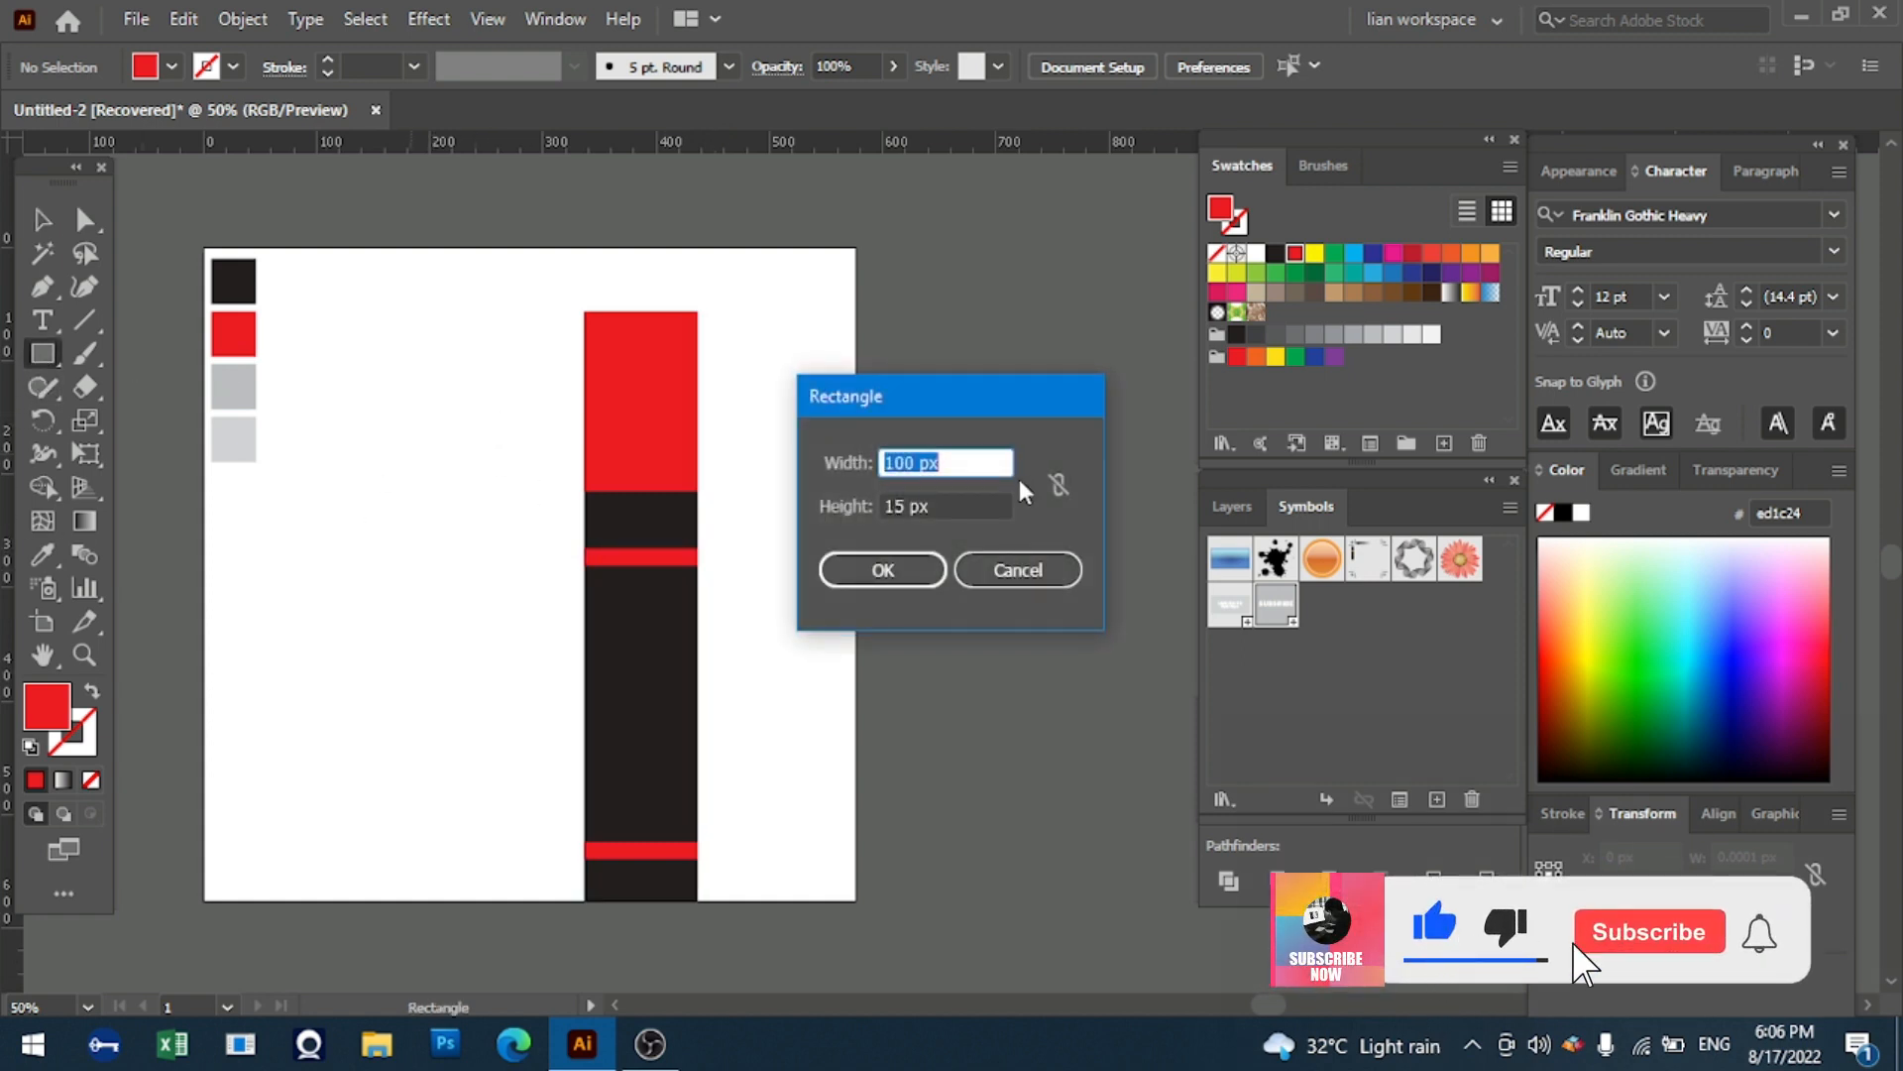
text(50)
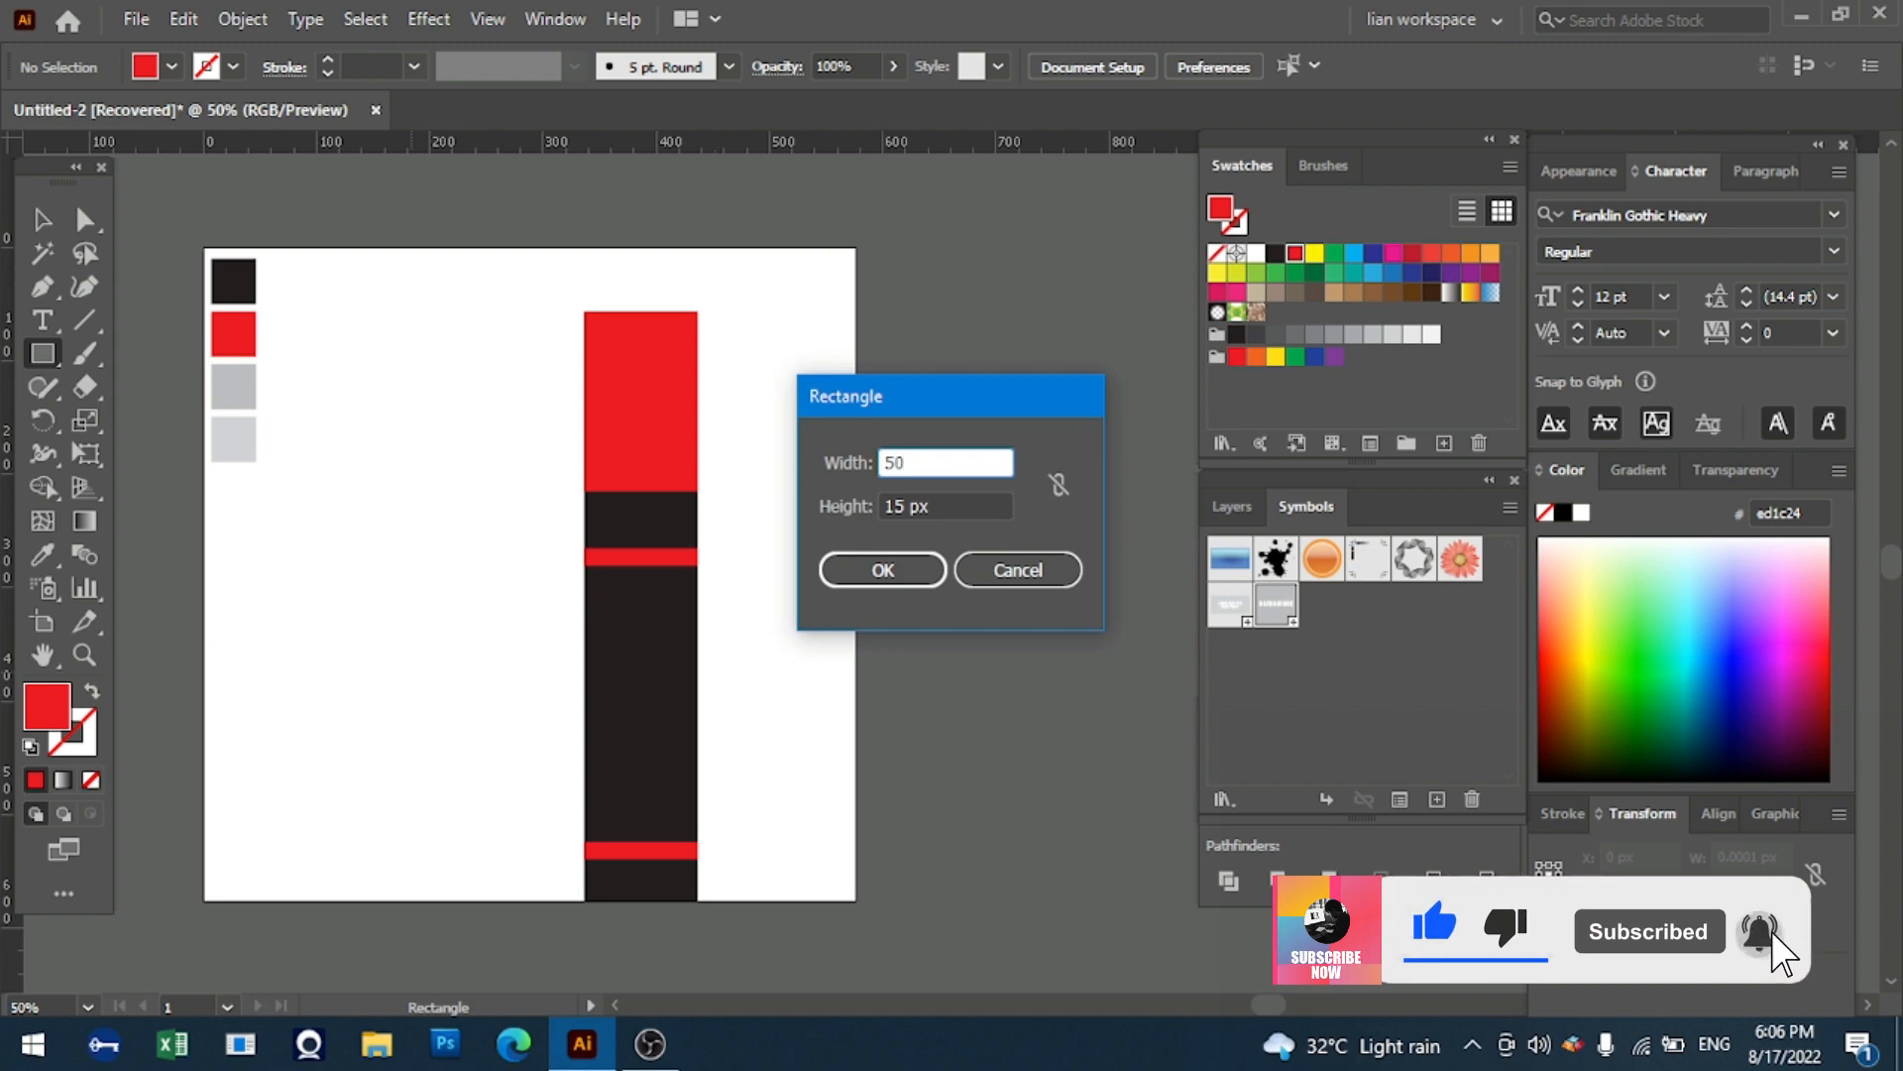
click(888, 584)
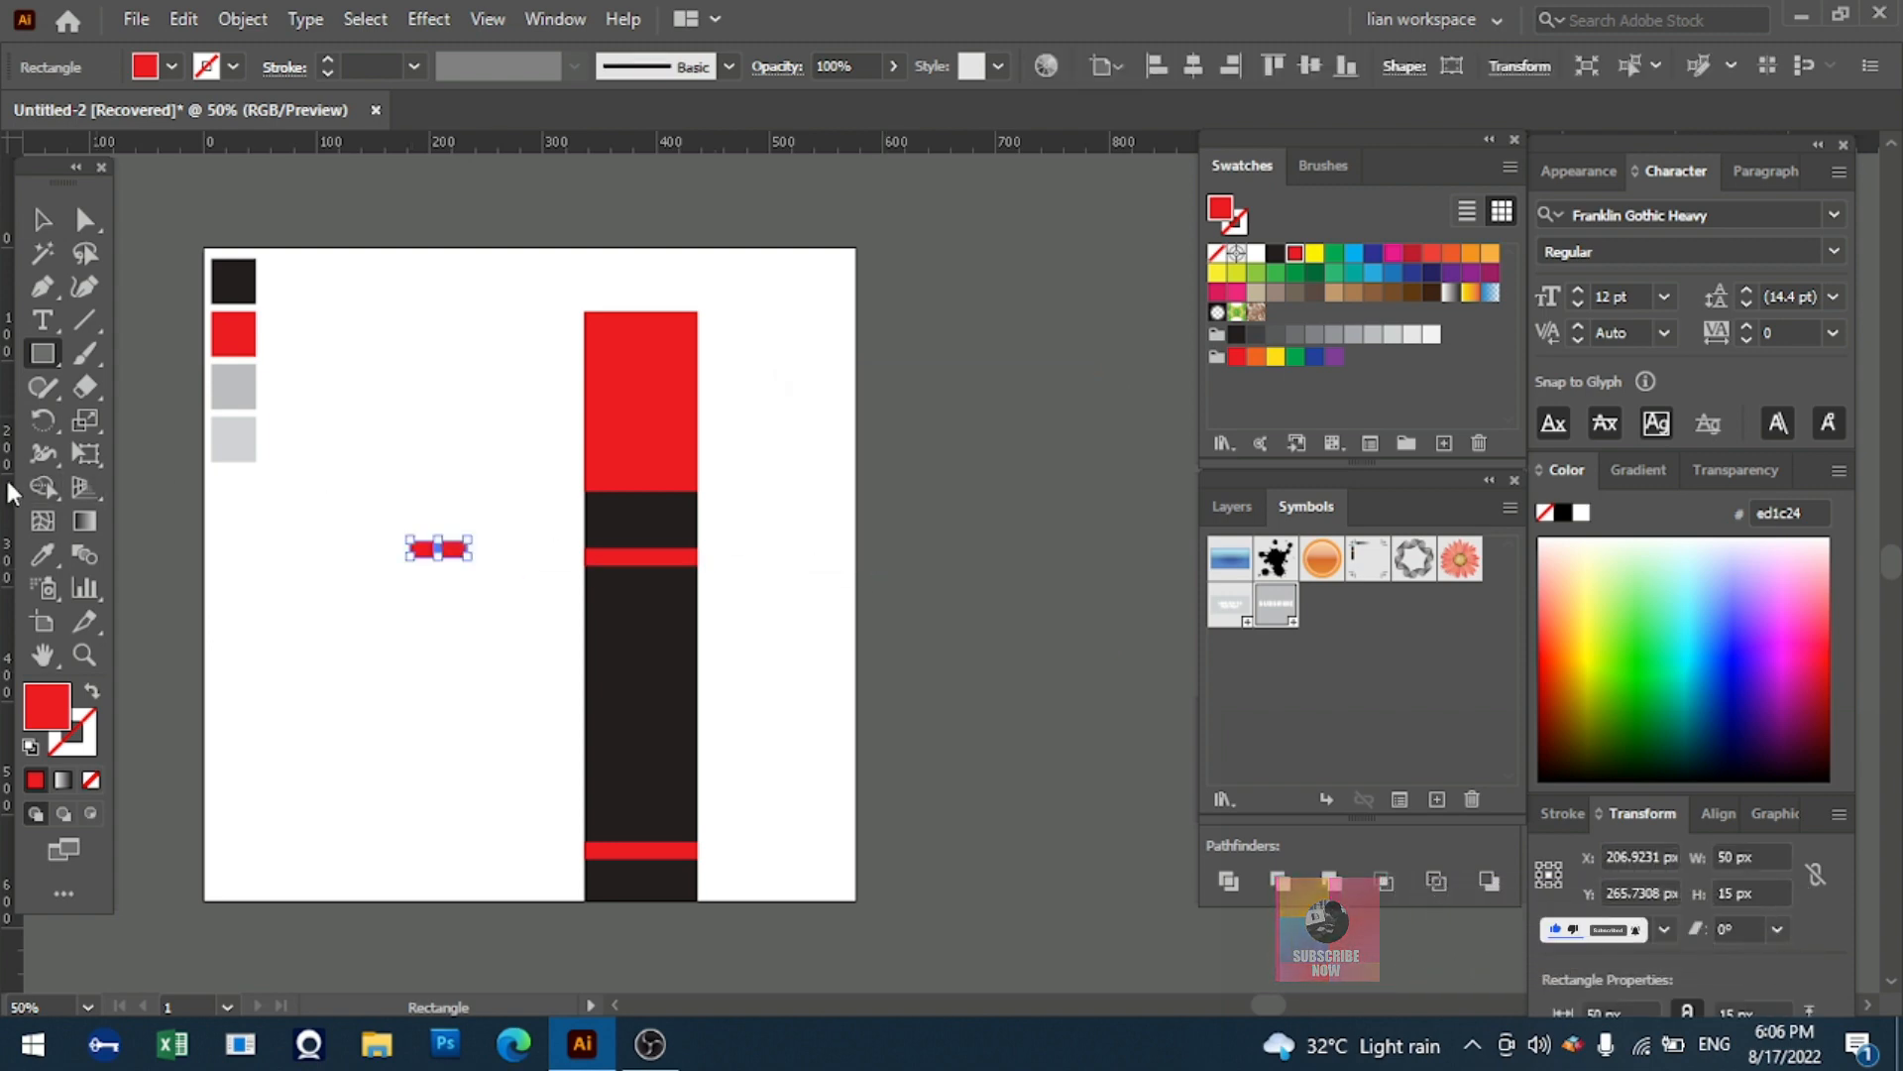
- Place the 50 × 15 px rectangle directly on top of the red section, flush with its left edge
click(43, 218)
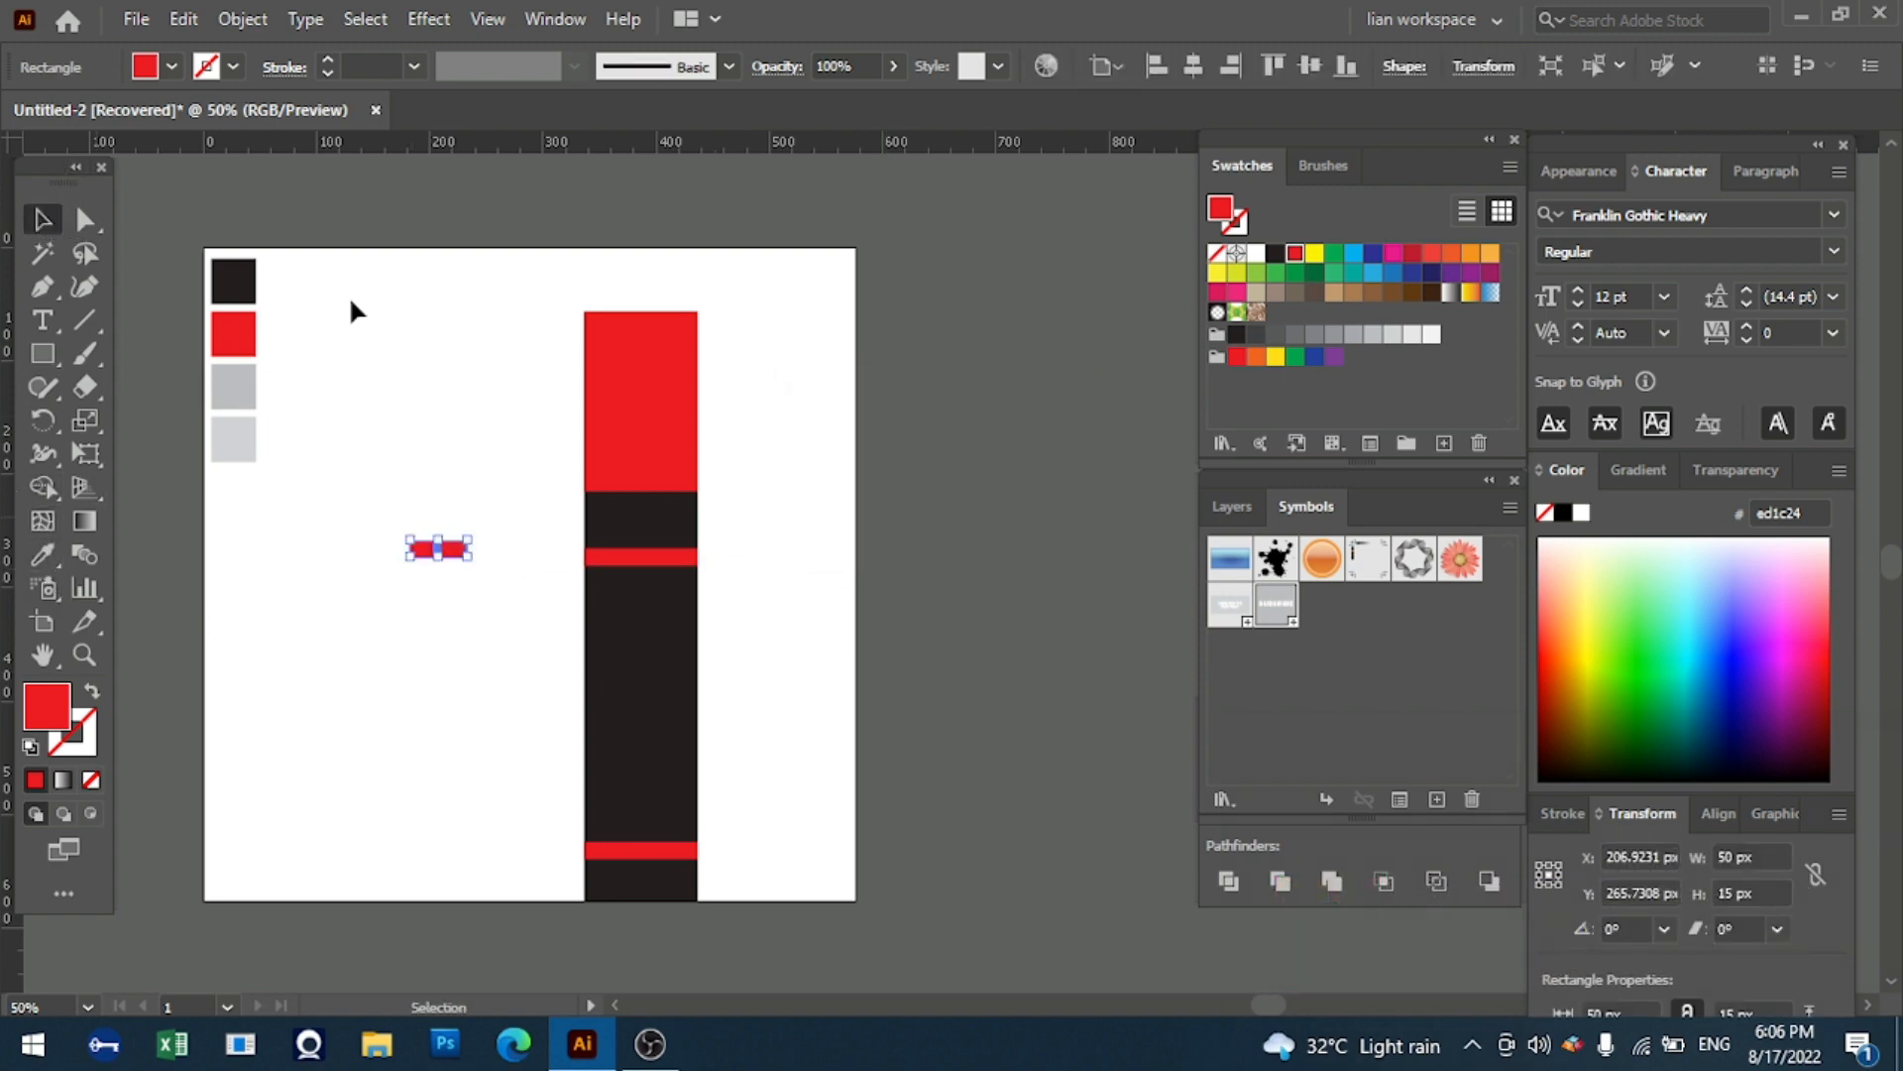
click(476, 550)
drag(452, 558, 629, 309)
alt+scroll(625, 269, up, 4)
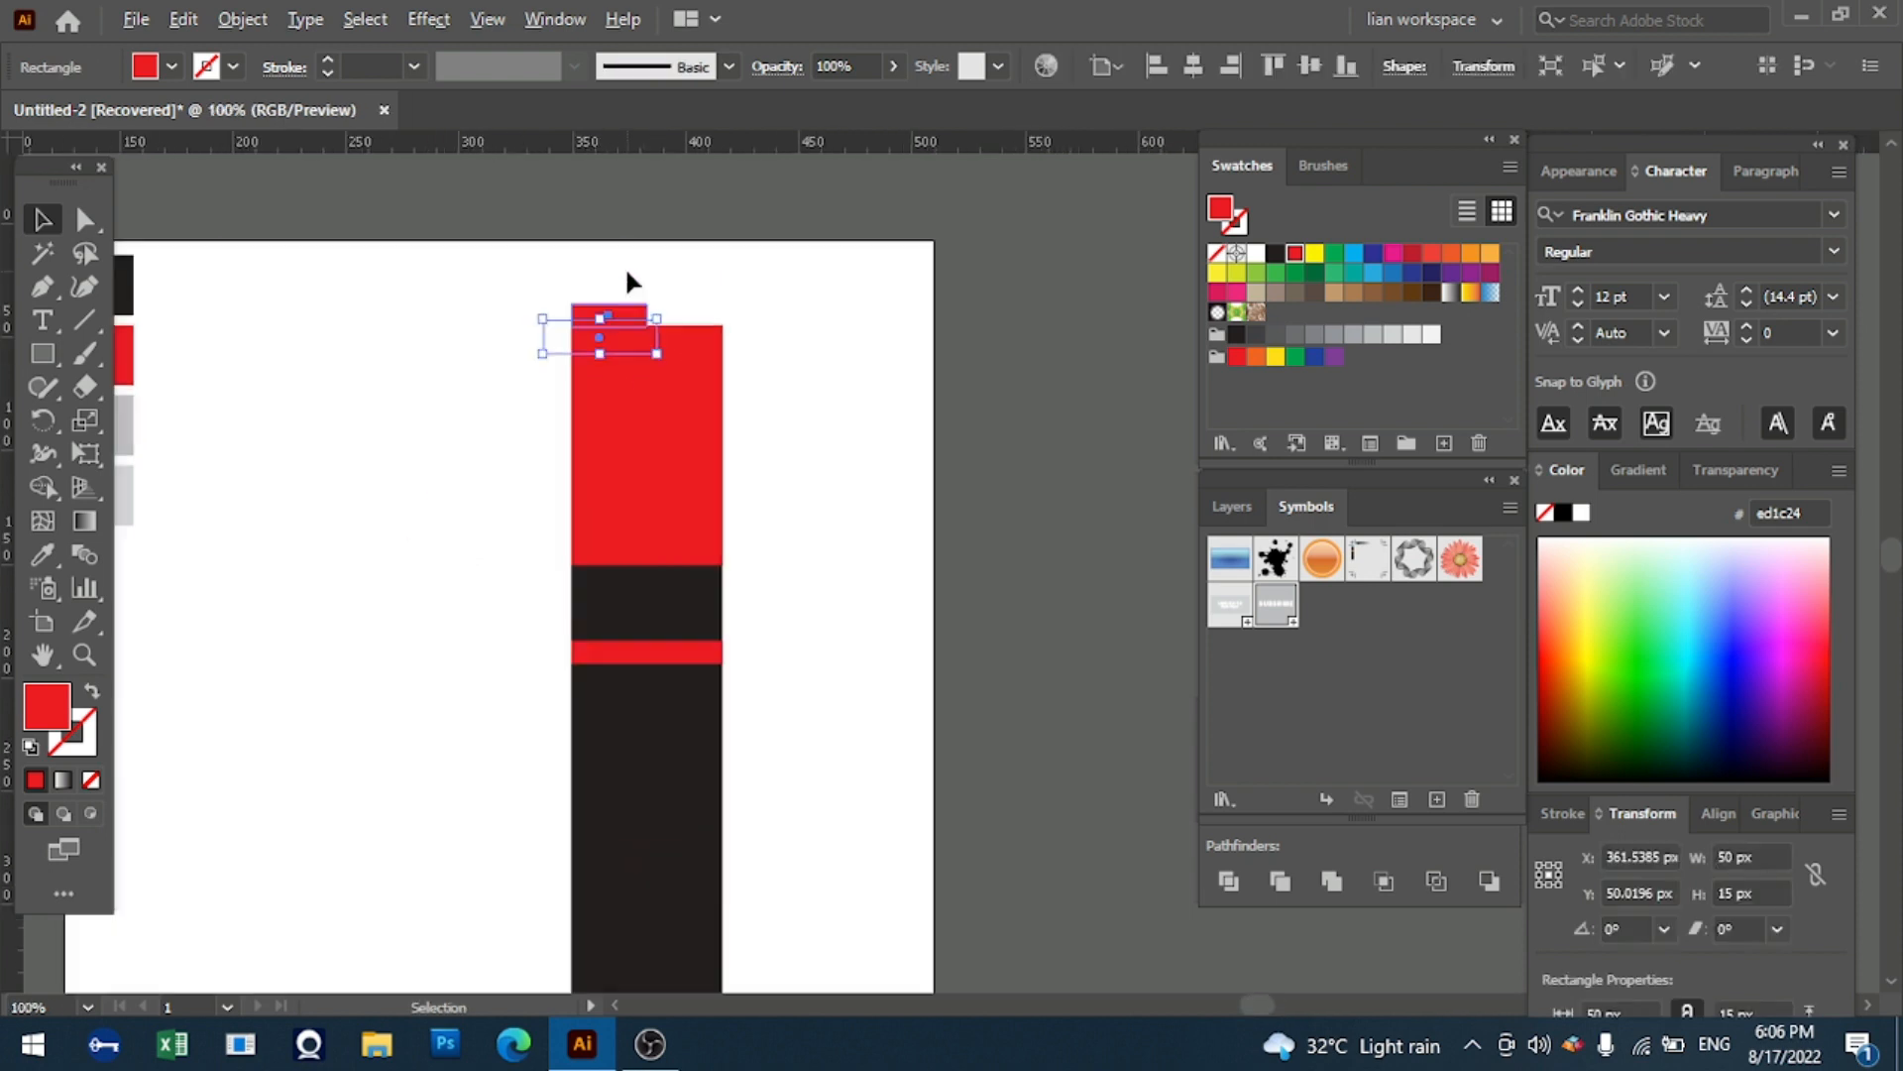
click(631, 279)
alt+scroll(634, 298, down, 4)
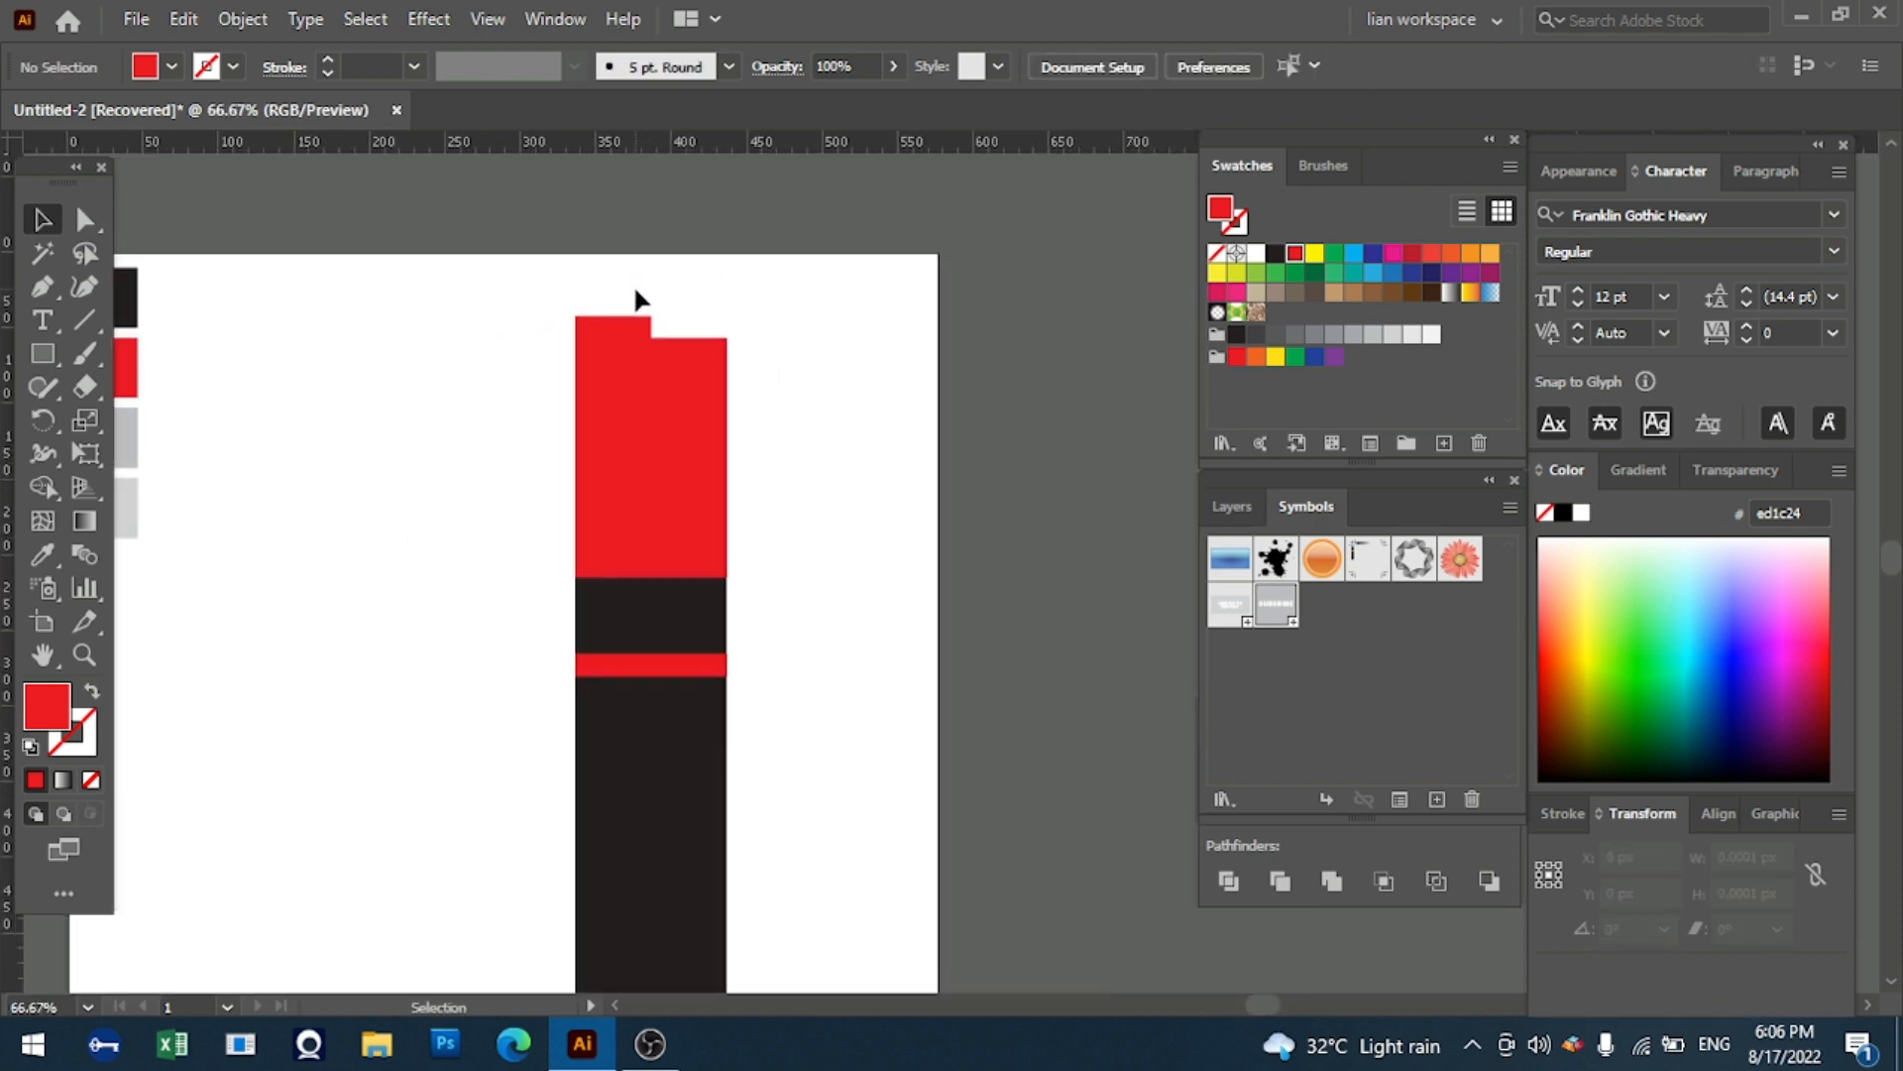
click(625, 315)
alt+scroll(625, 315, up, 4)
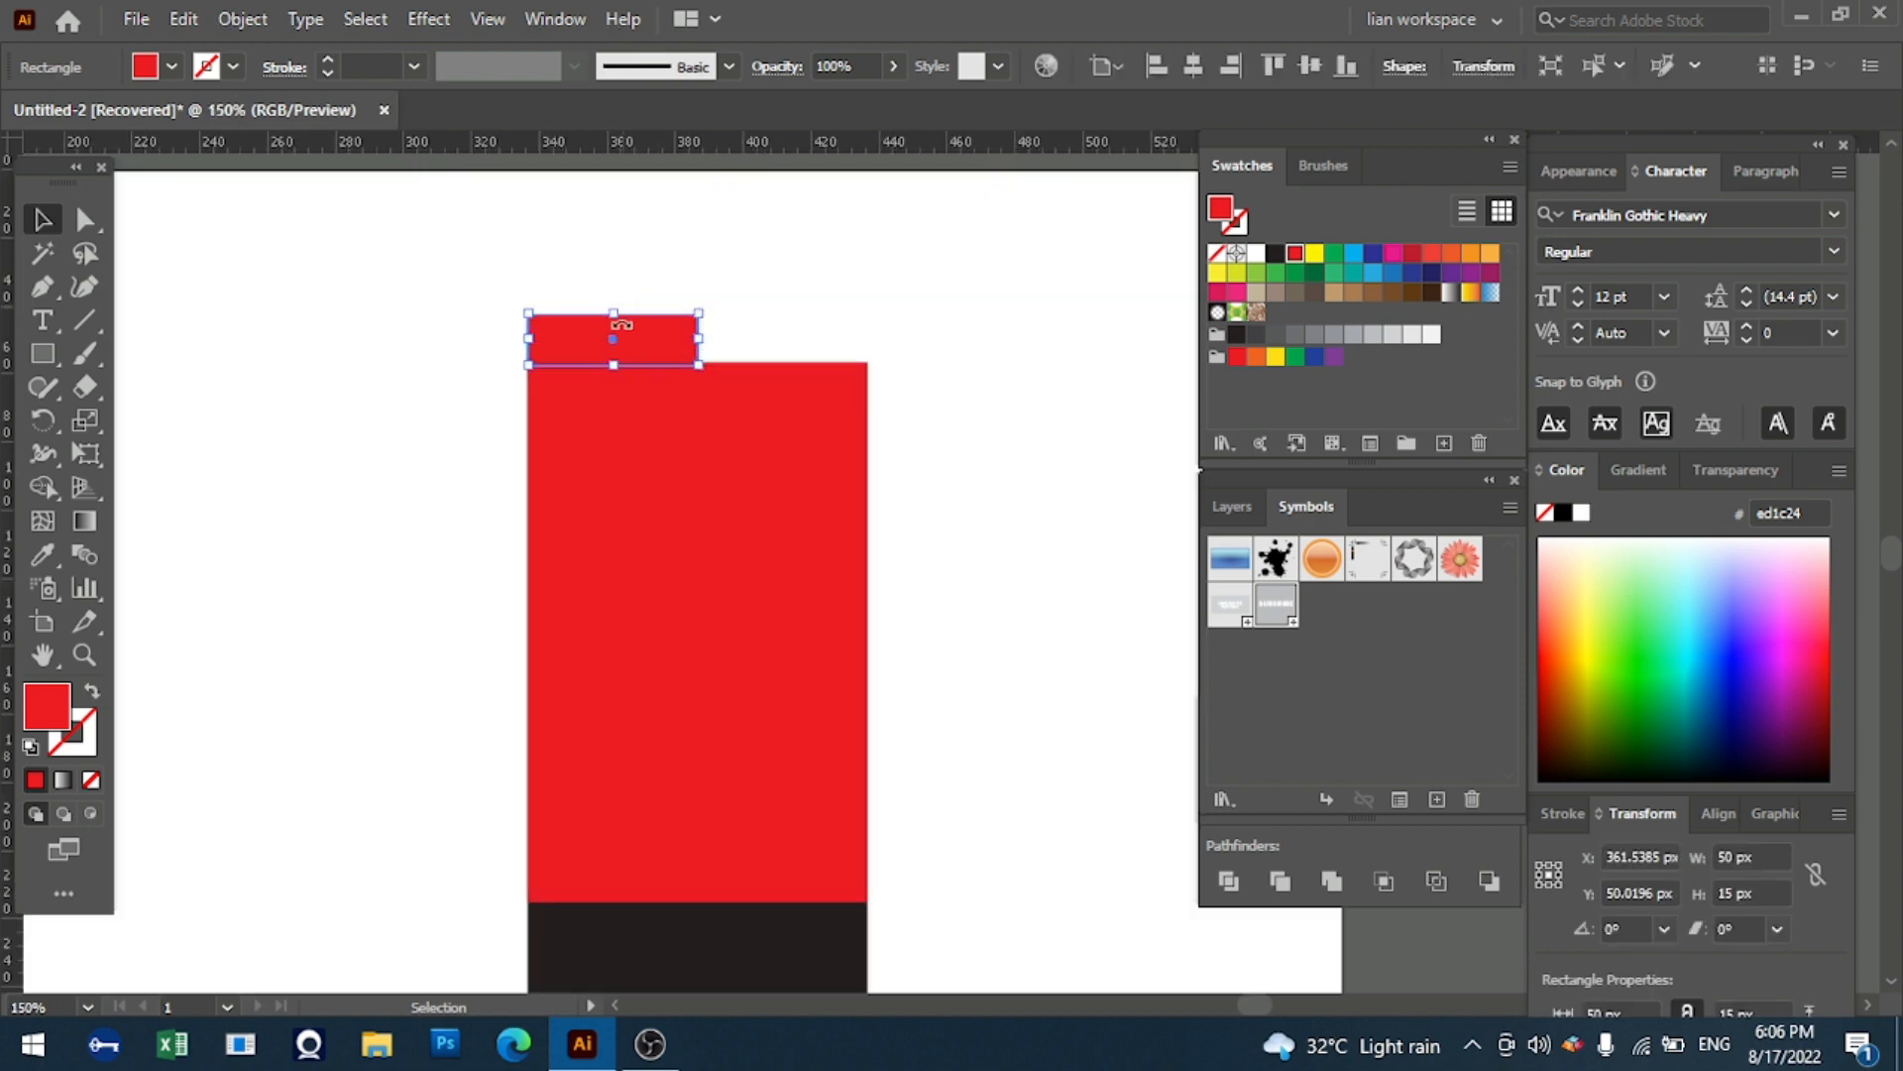
mouse_move(612, 347)
mouse_down()
mouse_move(623, 328)
mouse_move(615, 349)
mouse_up()
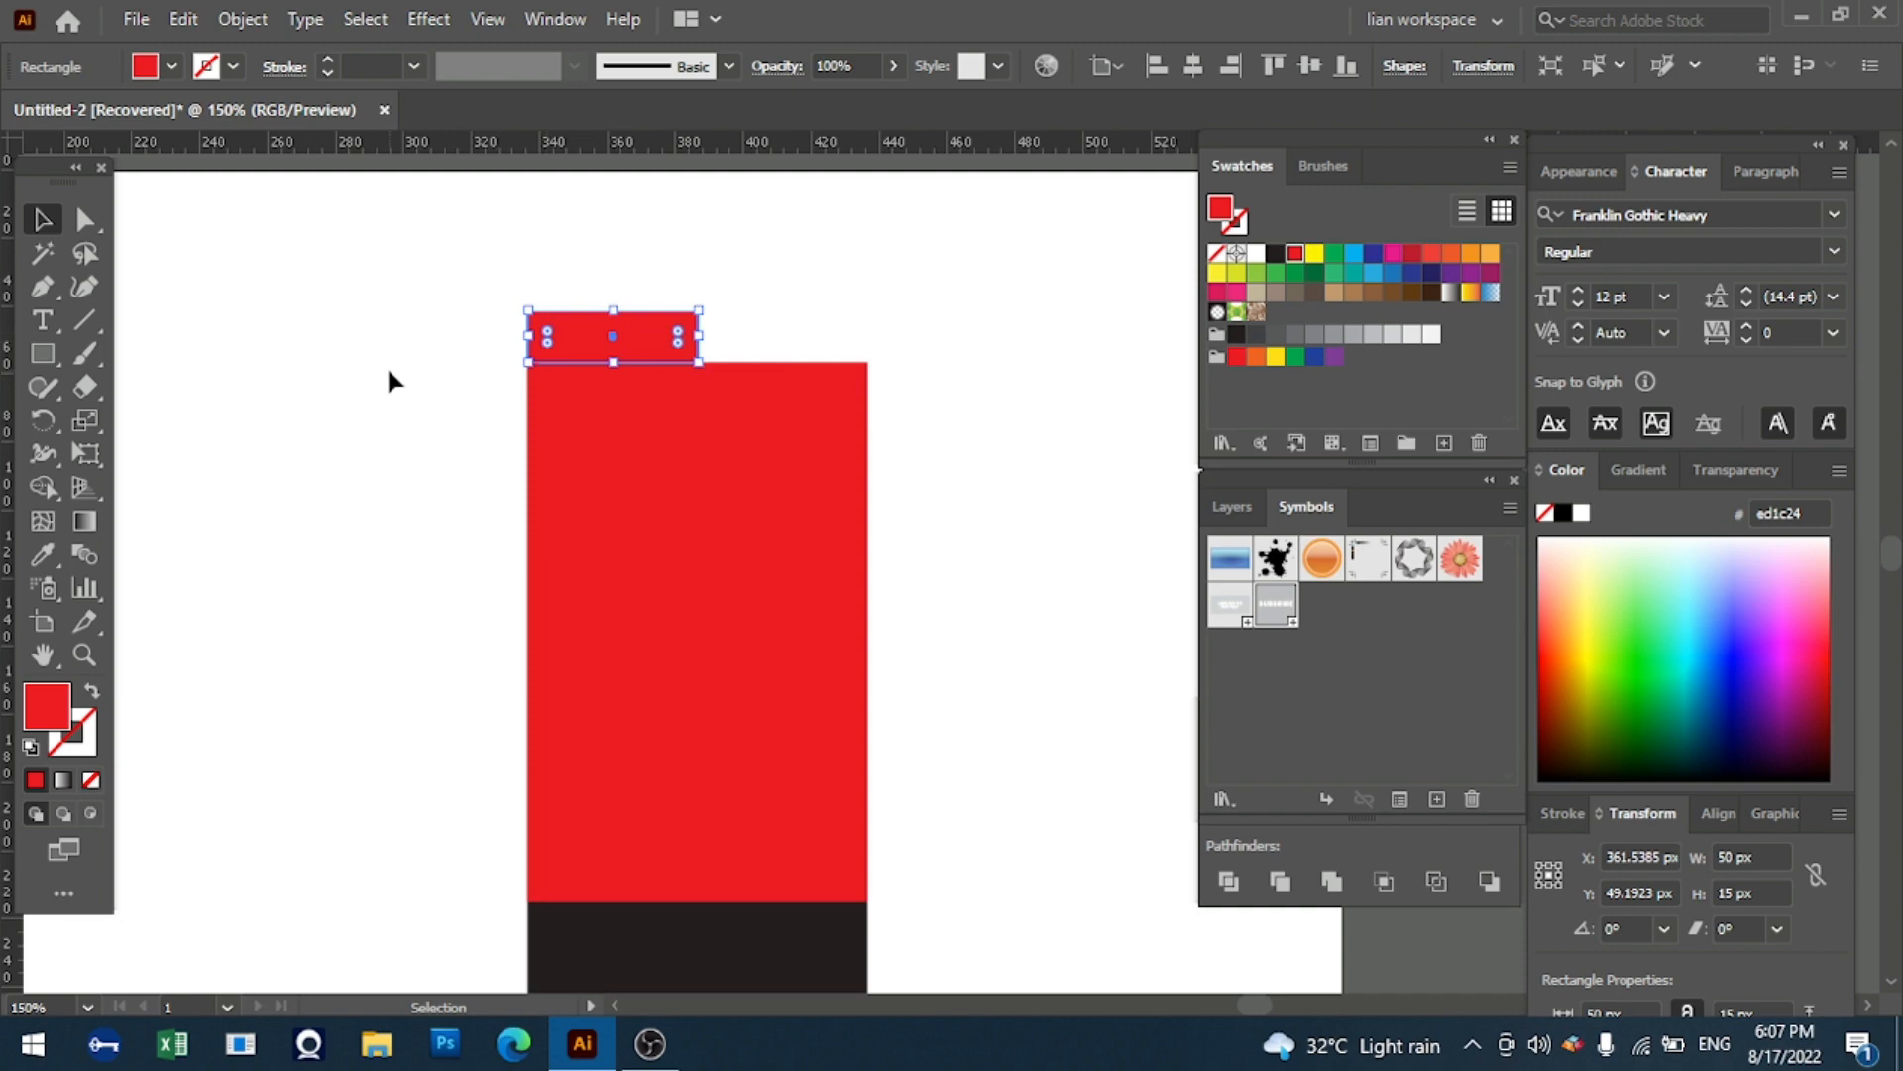
- Fill the 50 × 15 px rectangle with the darker gray sampled from the third colour square
ctrl+scroll(710, 348, left, 3)
alt+scroll(724, 355, down, 1)
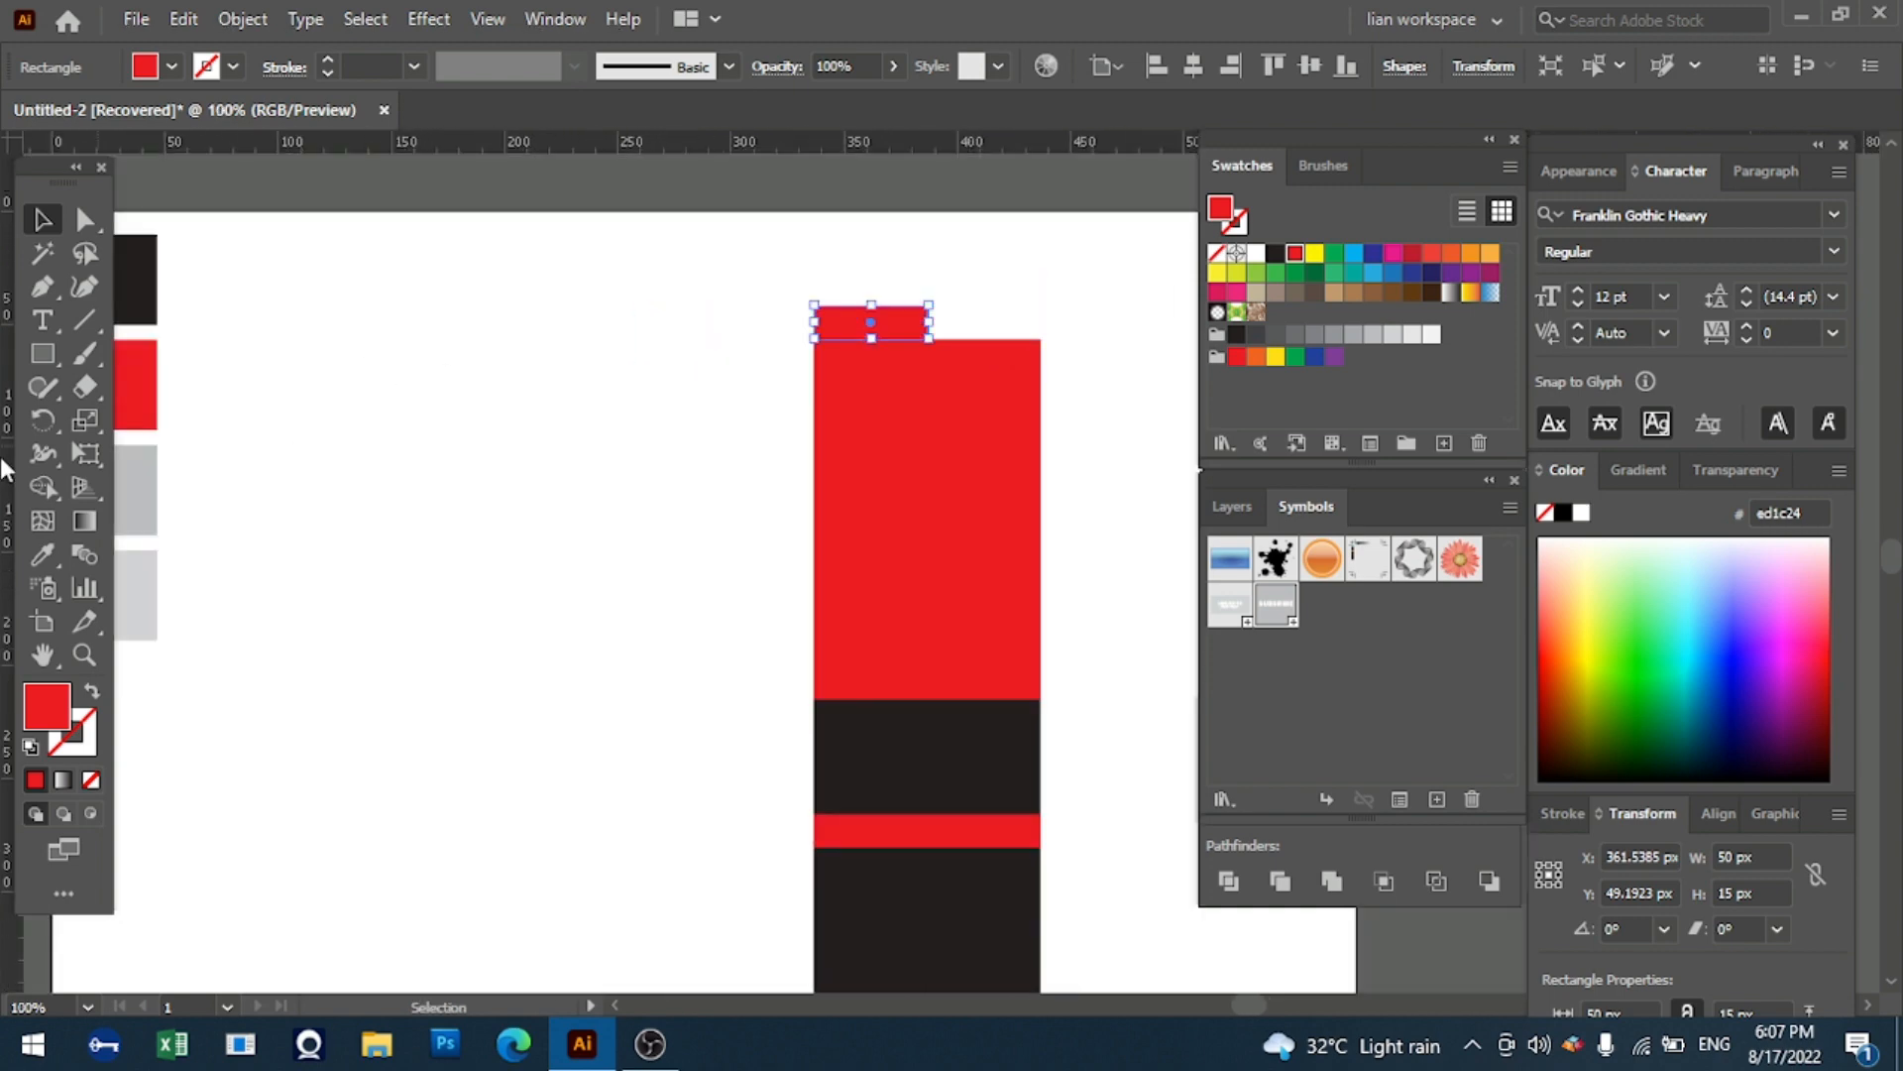
click(43, 558)
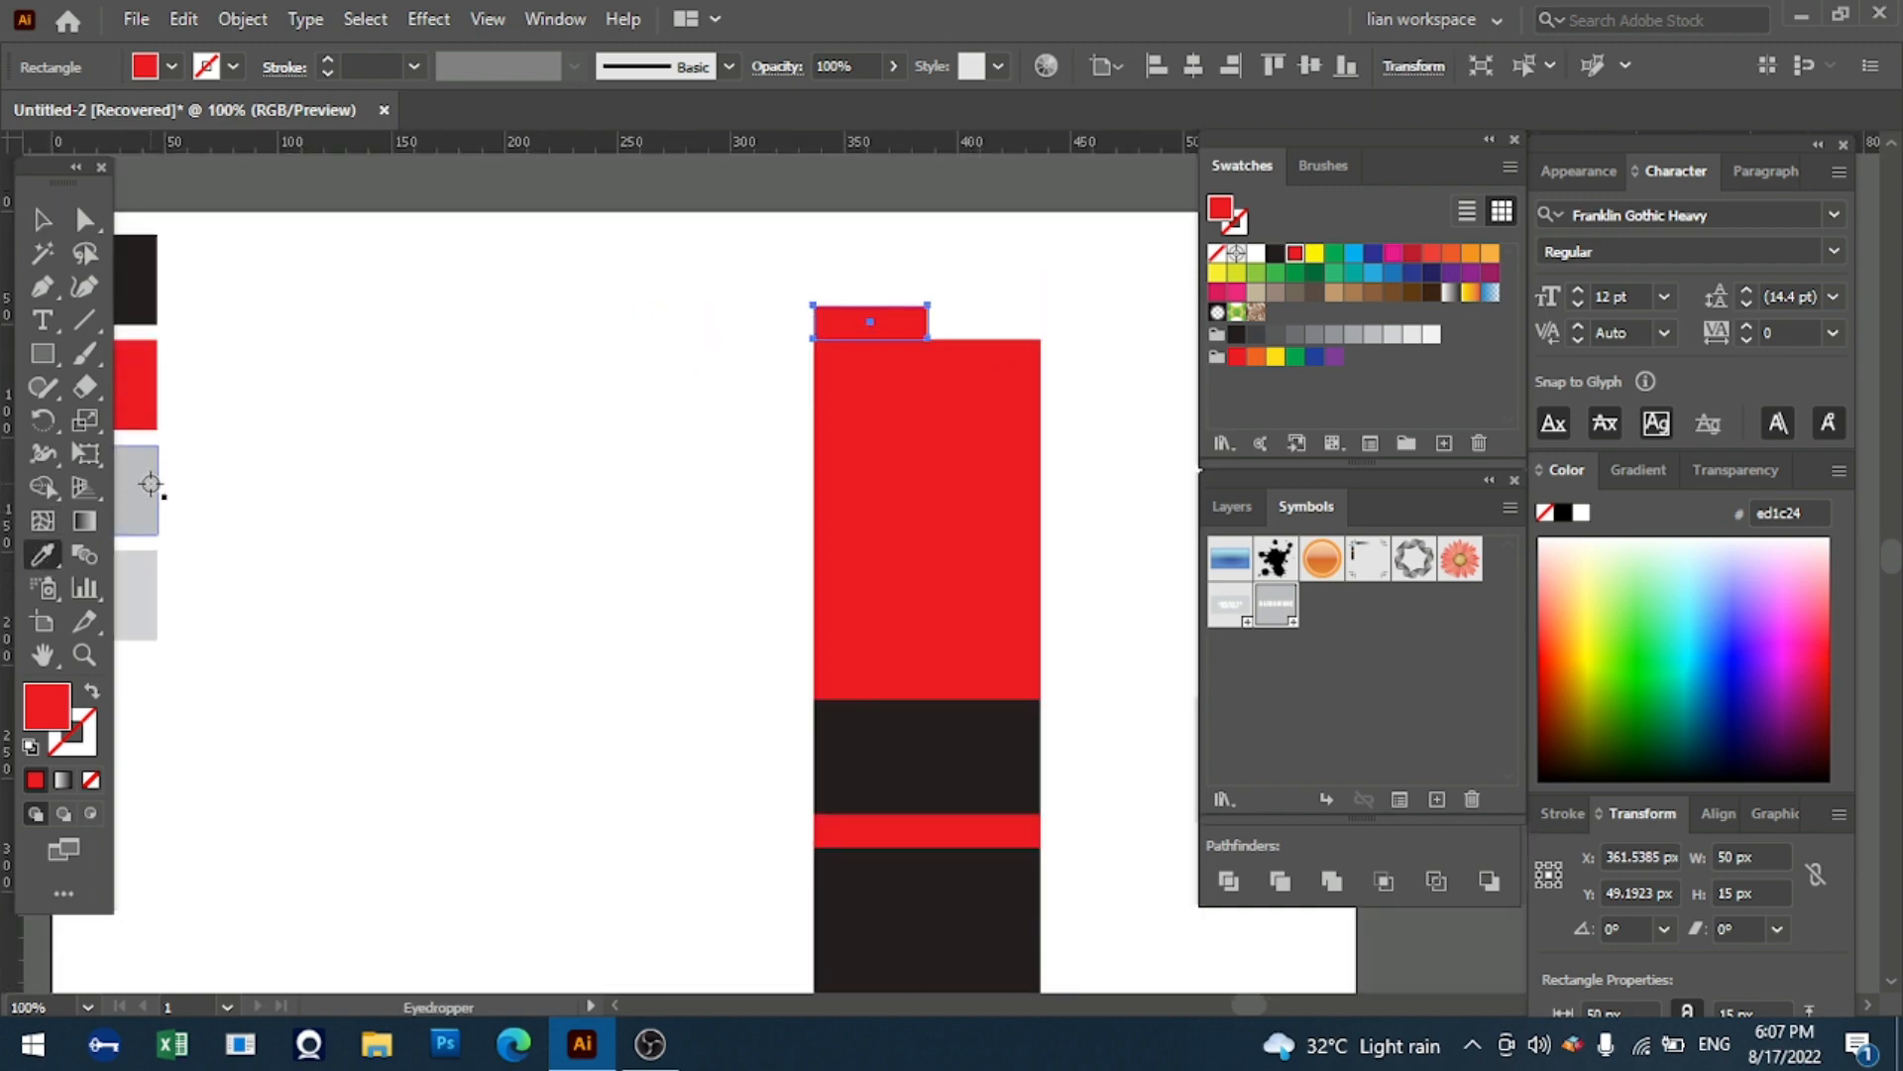
click(148, 481)
click(37, 228)
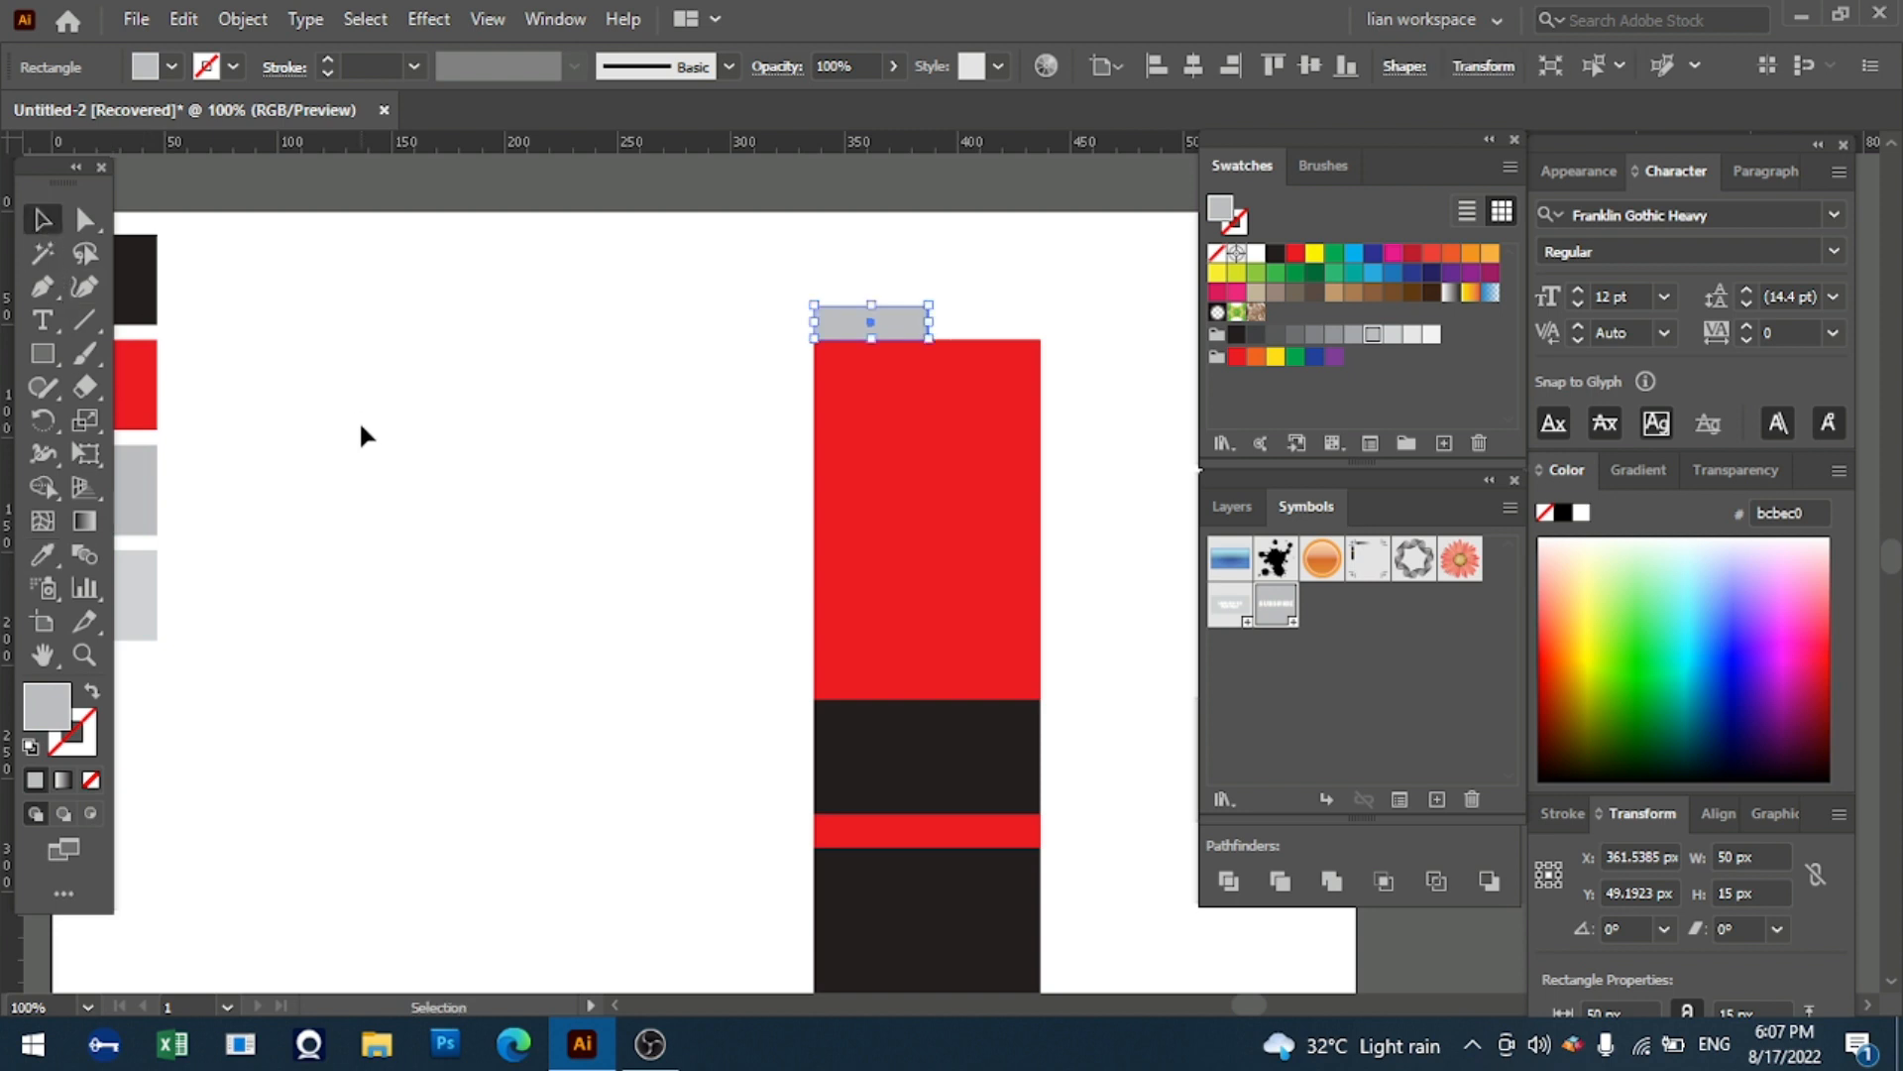
click(362, 430)
- Create a 25 × 15 px rectangle and place it on top of the gray block, flush with its left edge
click(362, 416)
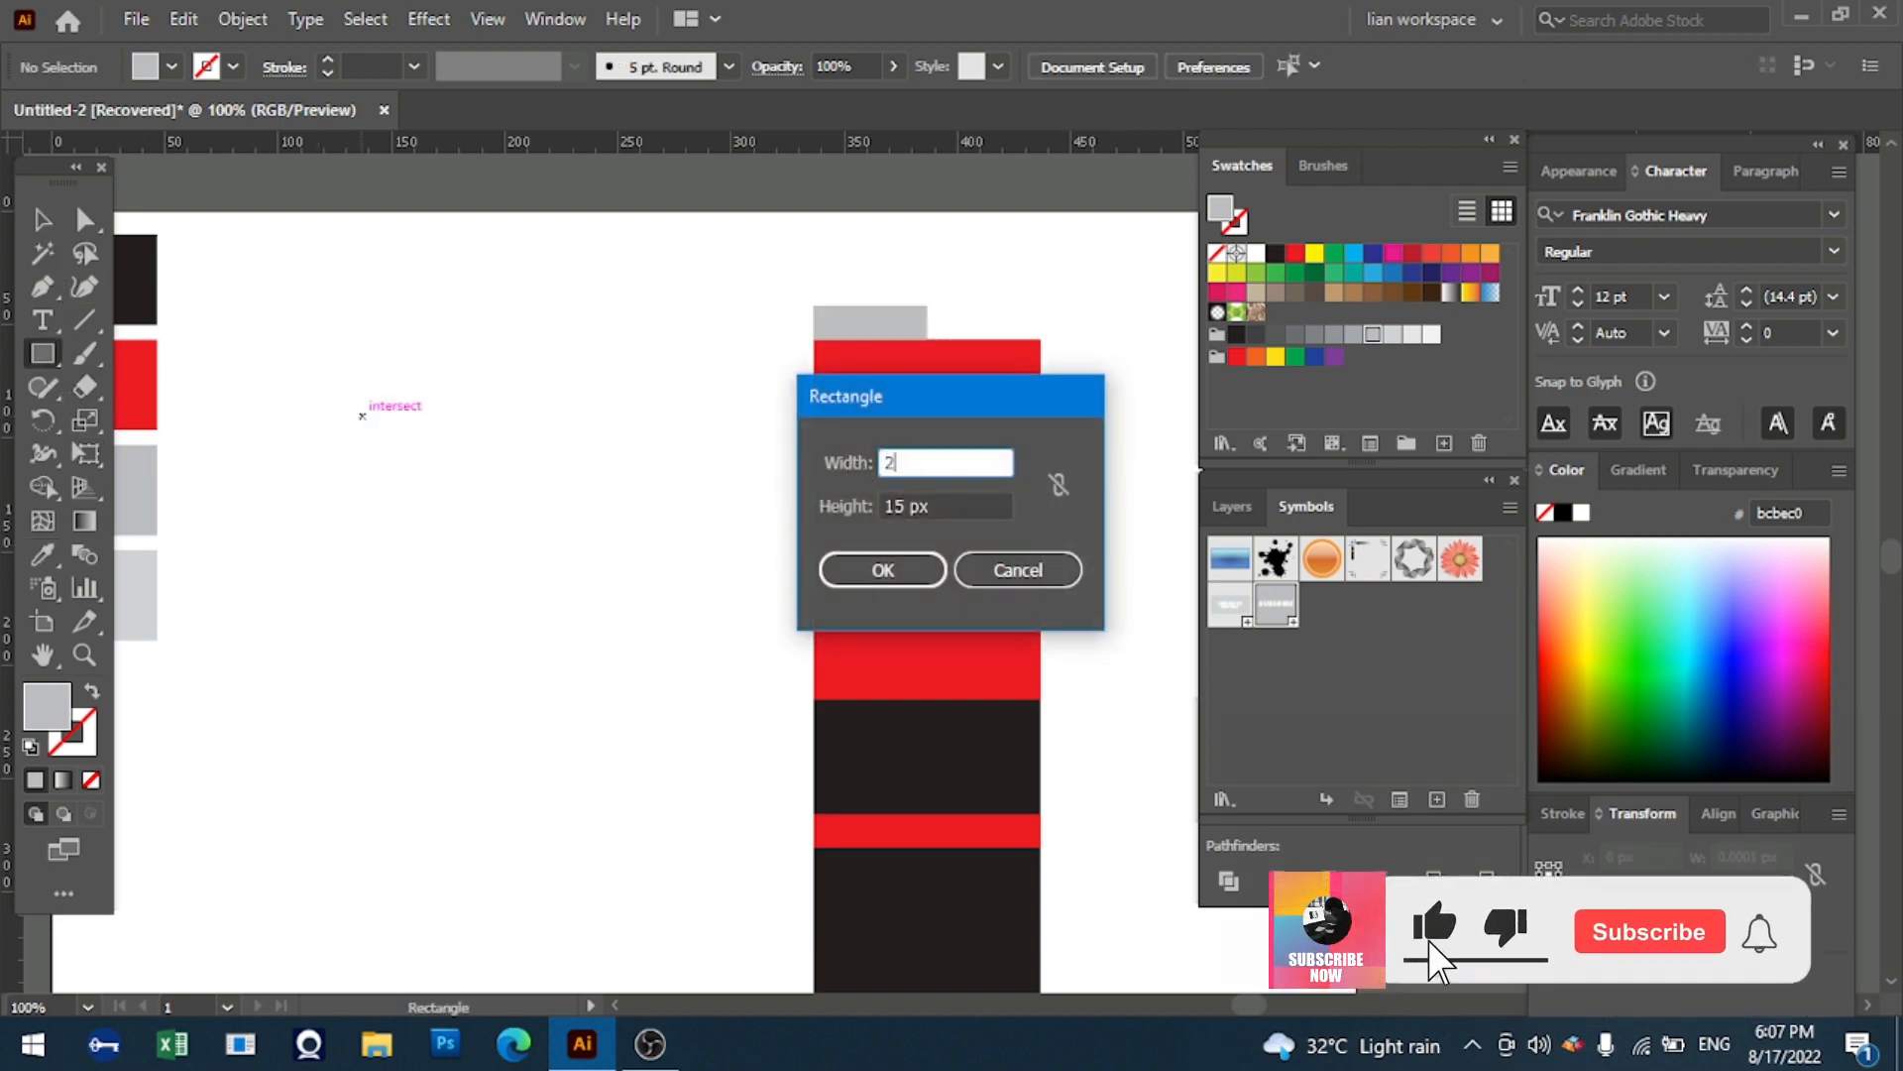
text(25)
key(Return)
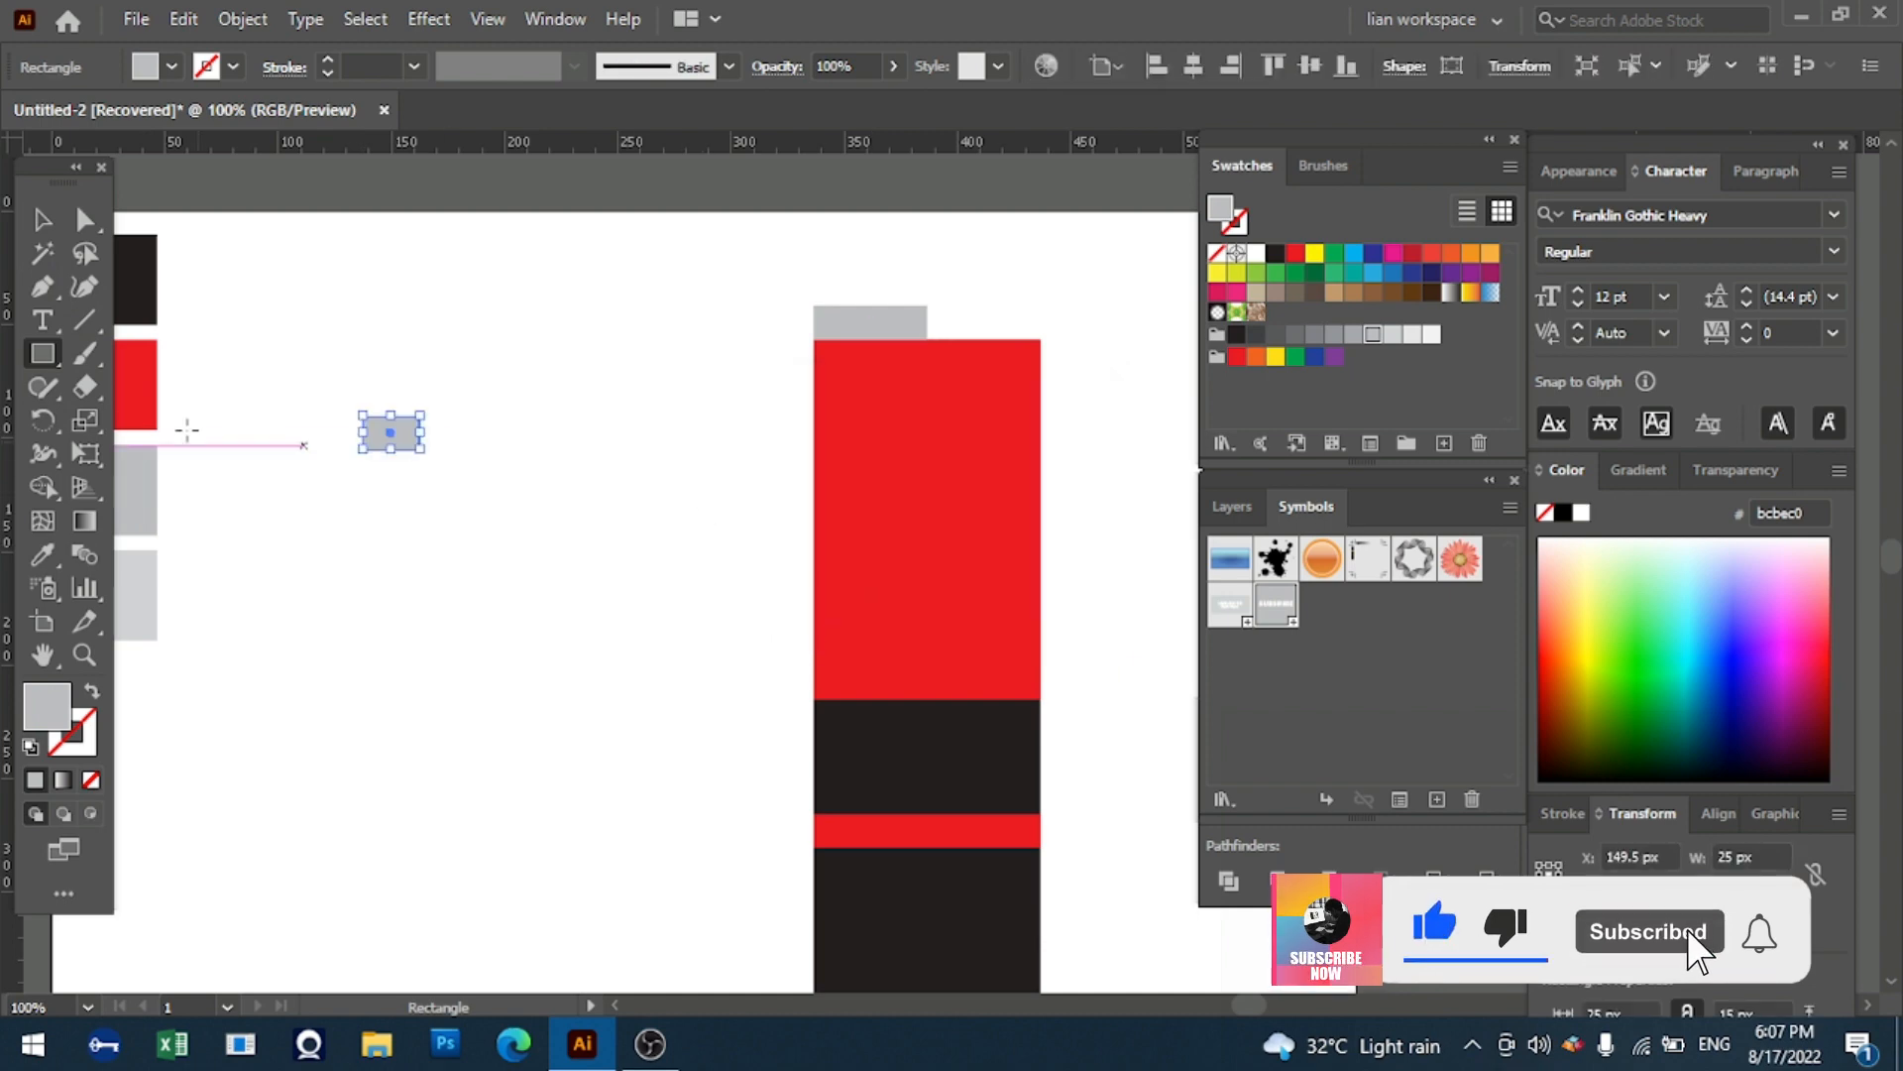
click(46, 233)
click(476, 402)
drag(398, 430, 850, 298)
- Fill the 25 × 15 px rectangle with the light gray sampled from the fourth colour square
click(40, 553)
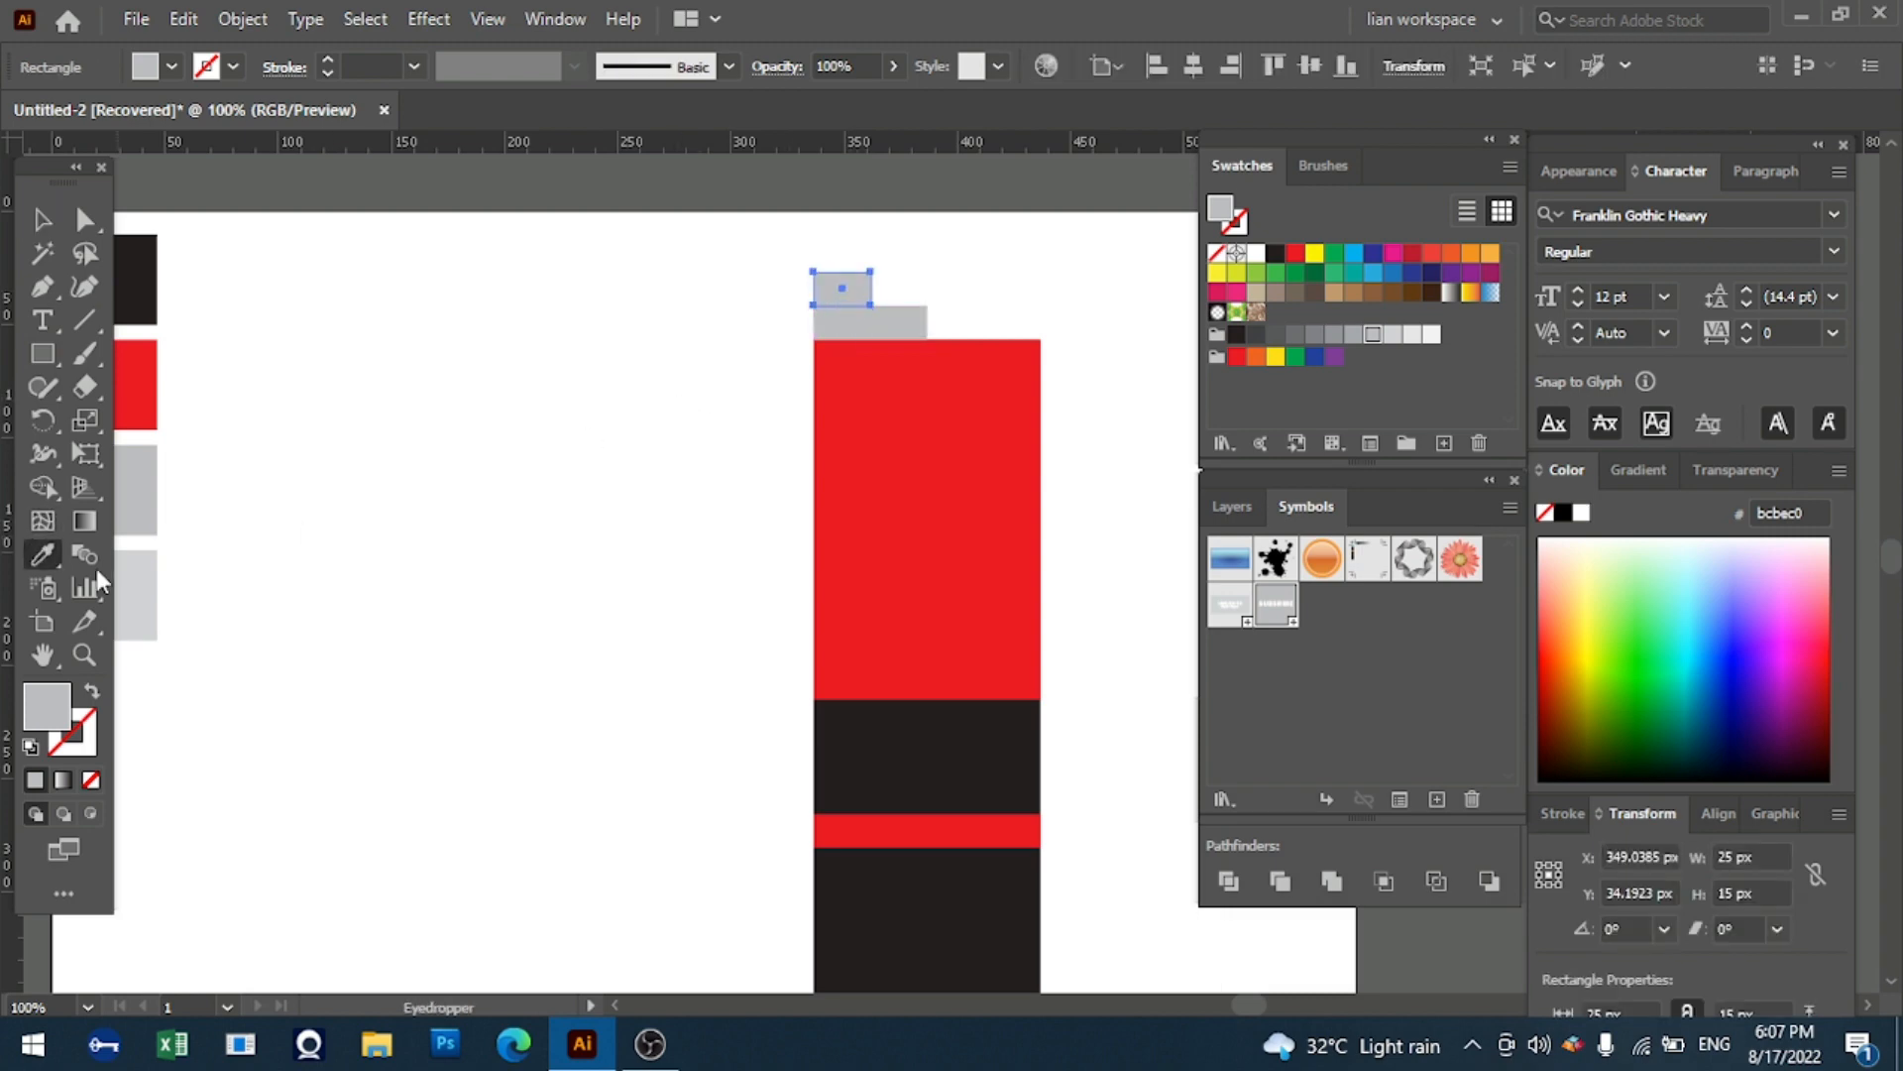
click(139, 578)
click(43, 234)
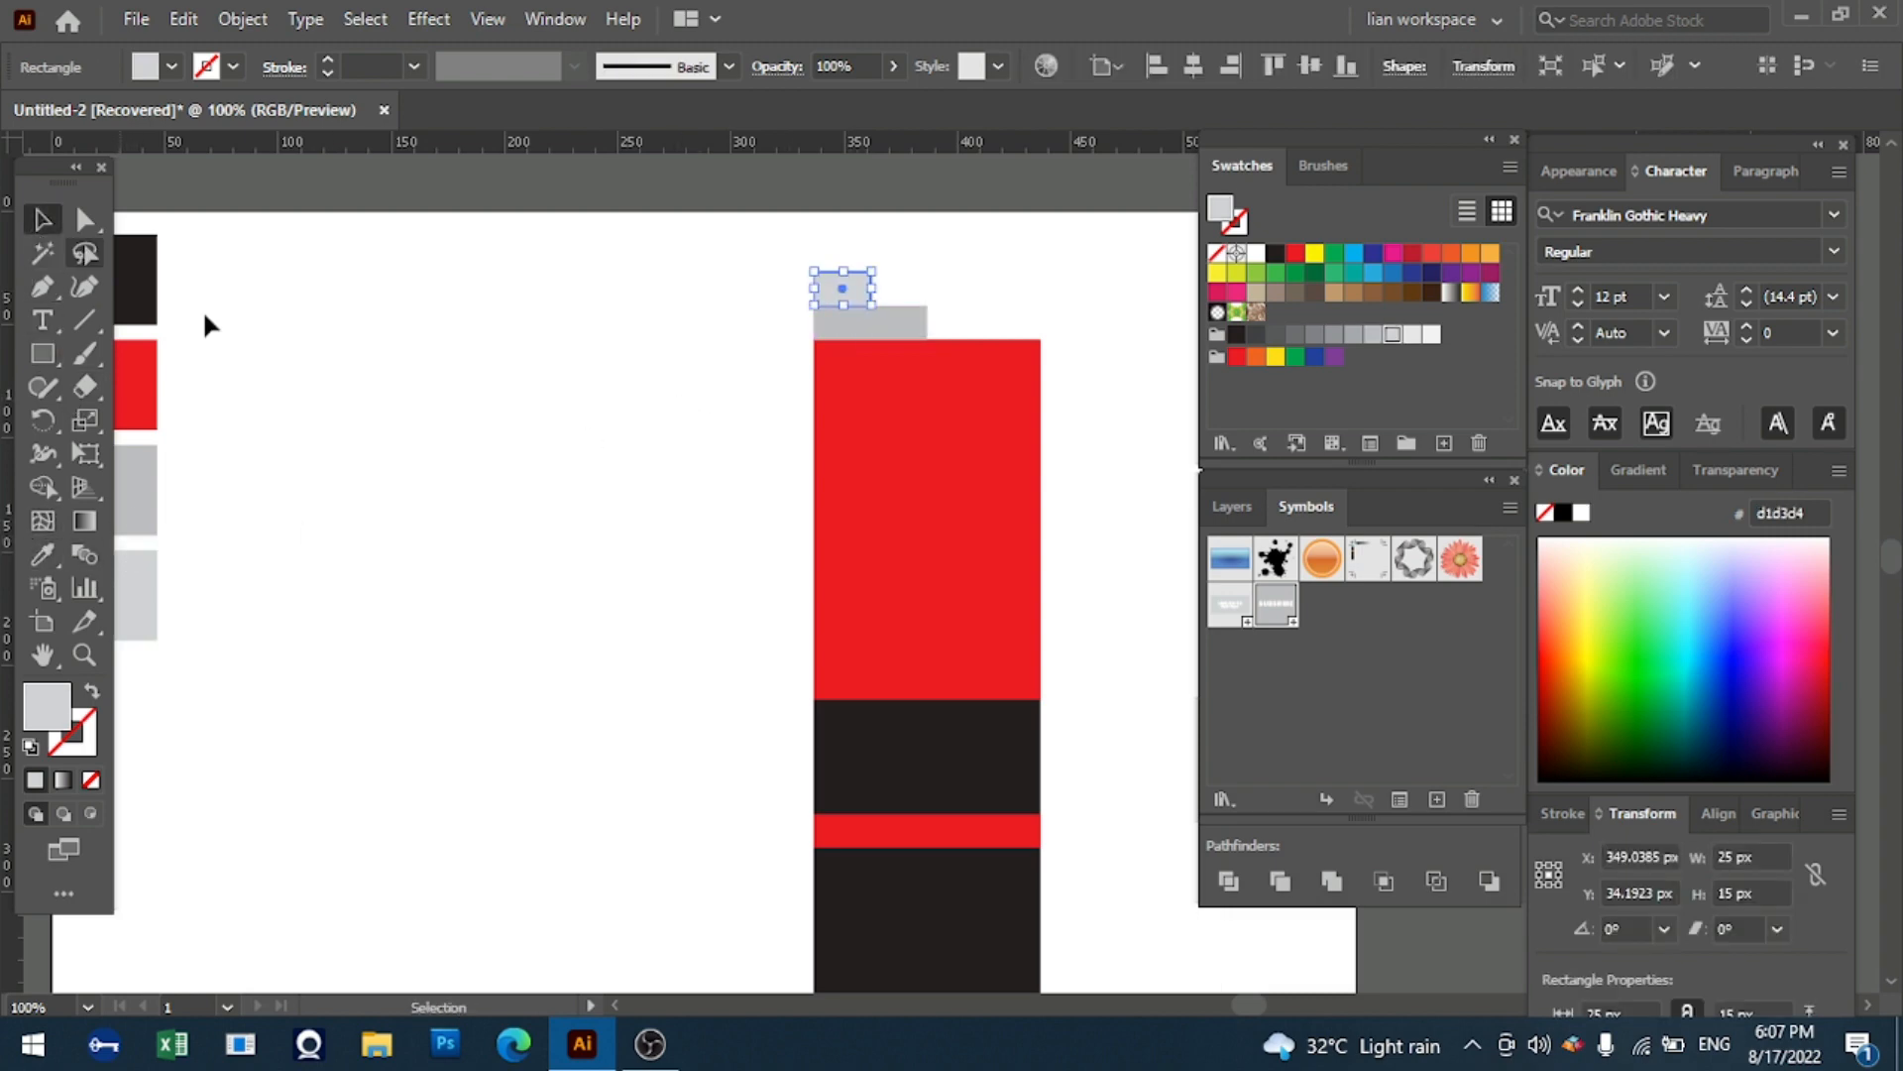
click(371, 367)
- Select every rectangle of the column, including the stripes and gray blocks, and group them
scroll(593, 509, down, 3)
scroll(595, 509, down, 1)
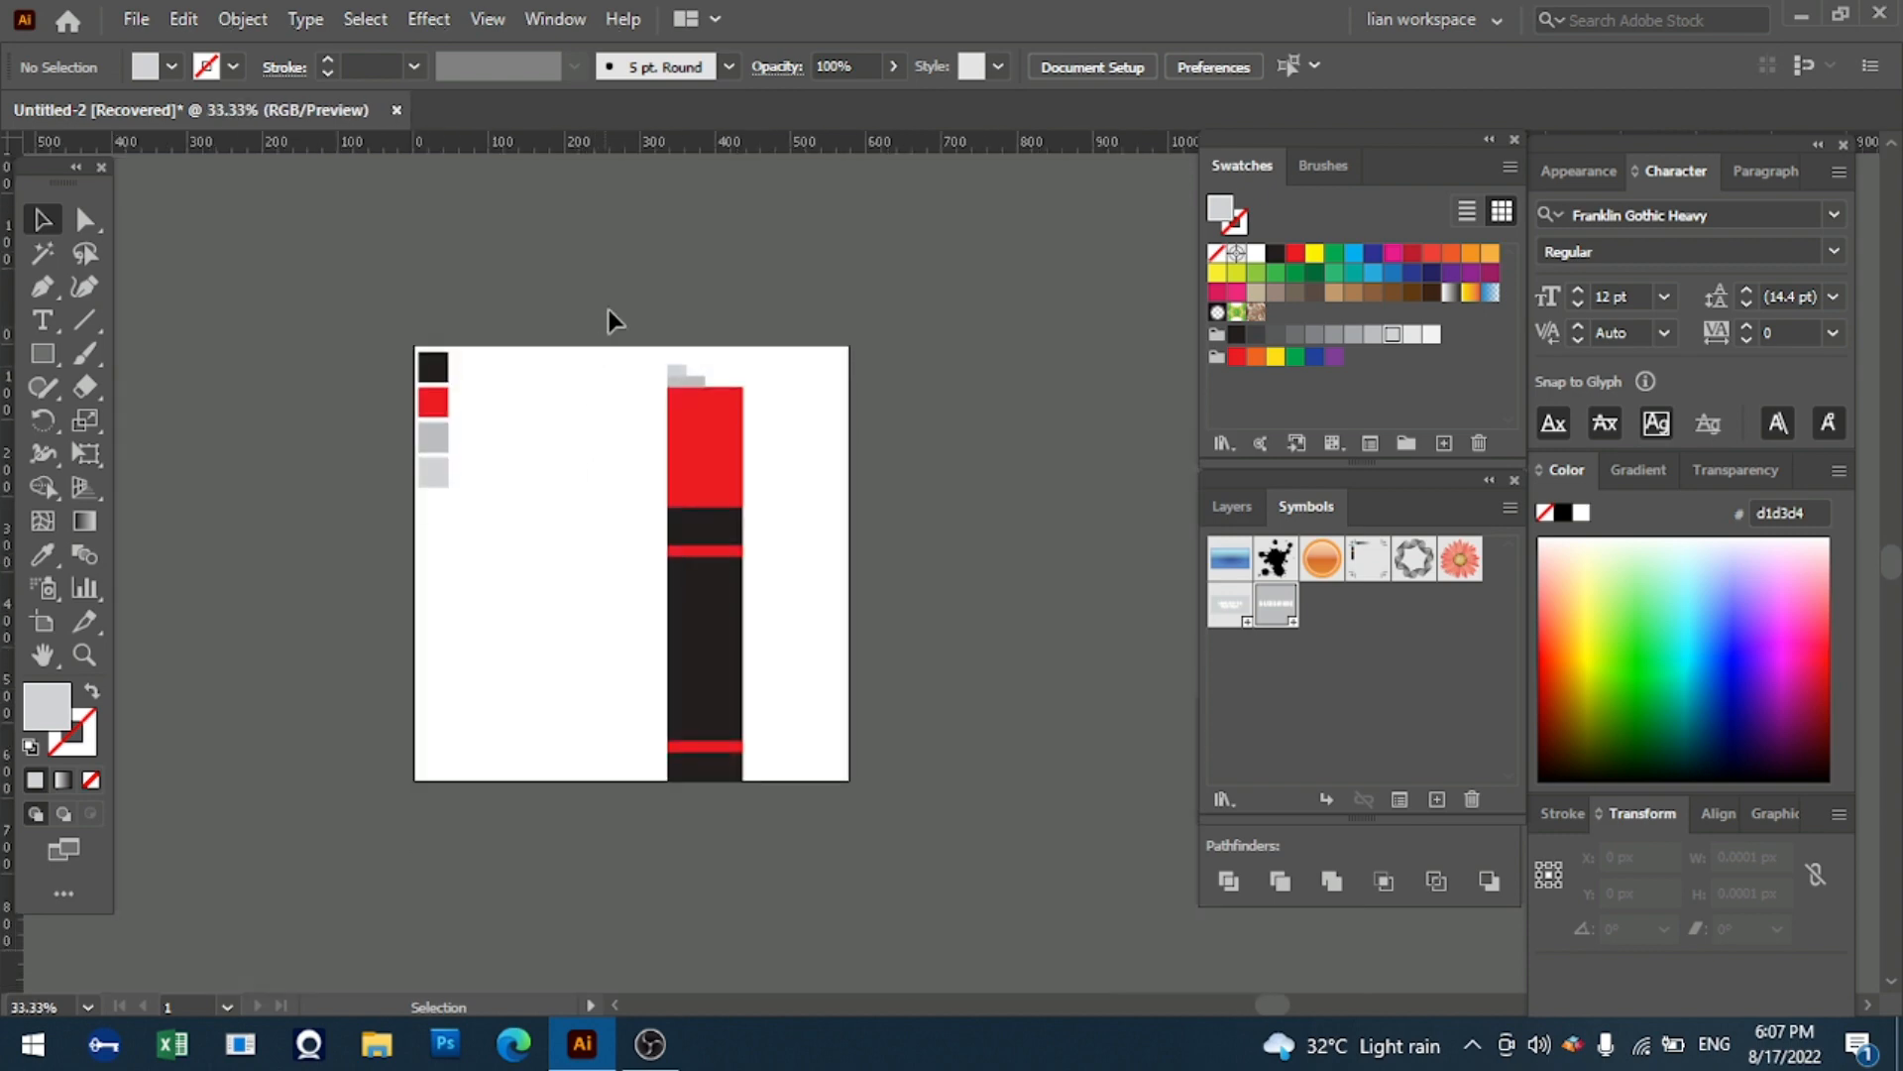
drag(609, 310, 751, 580)
drag(817, 783, 817, 784)
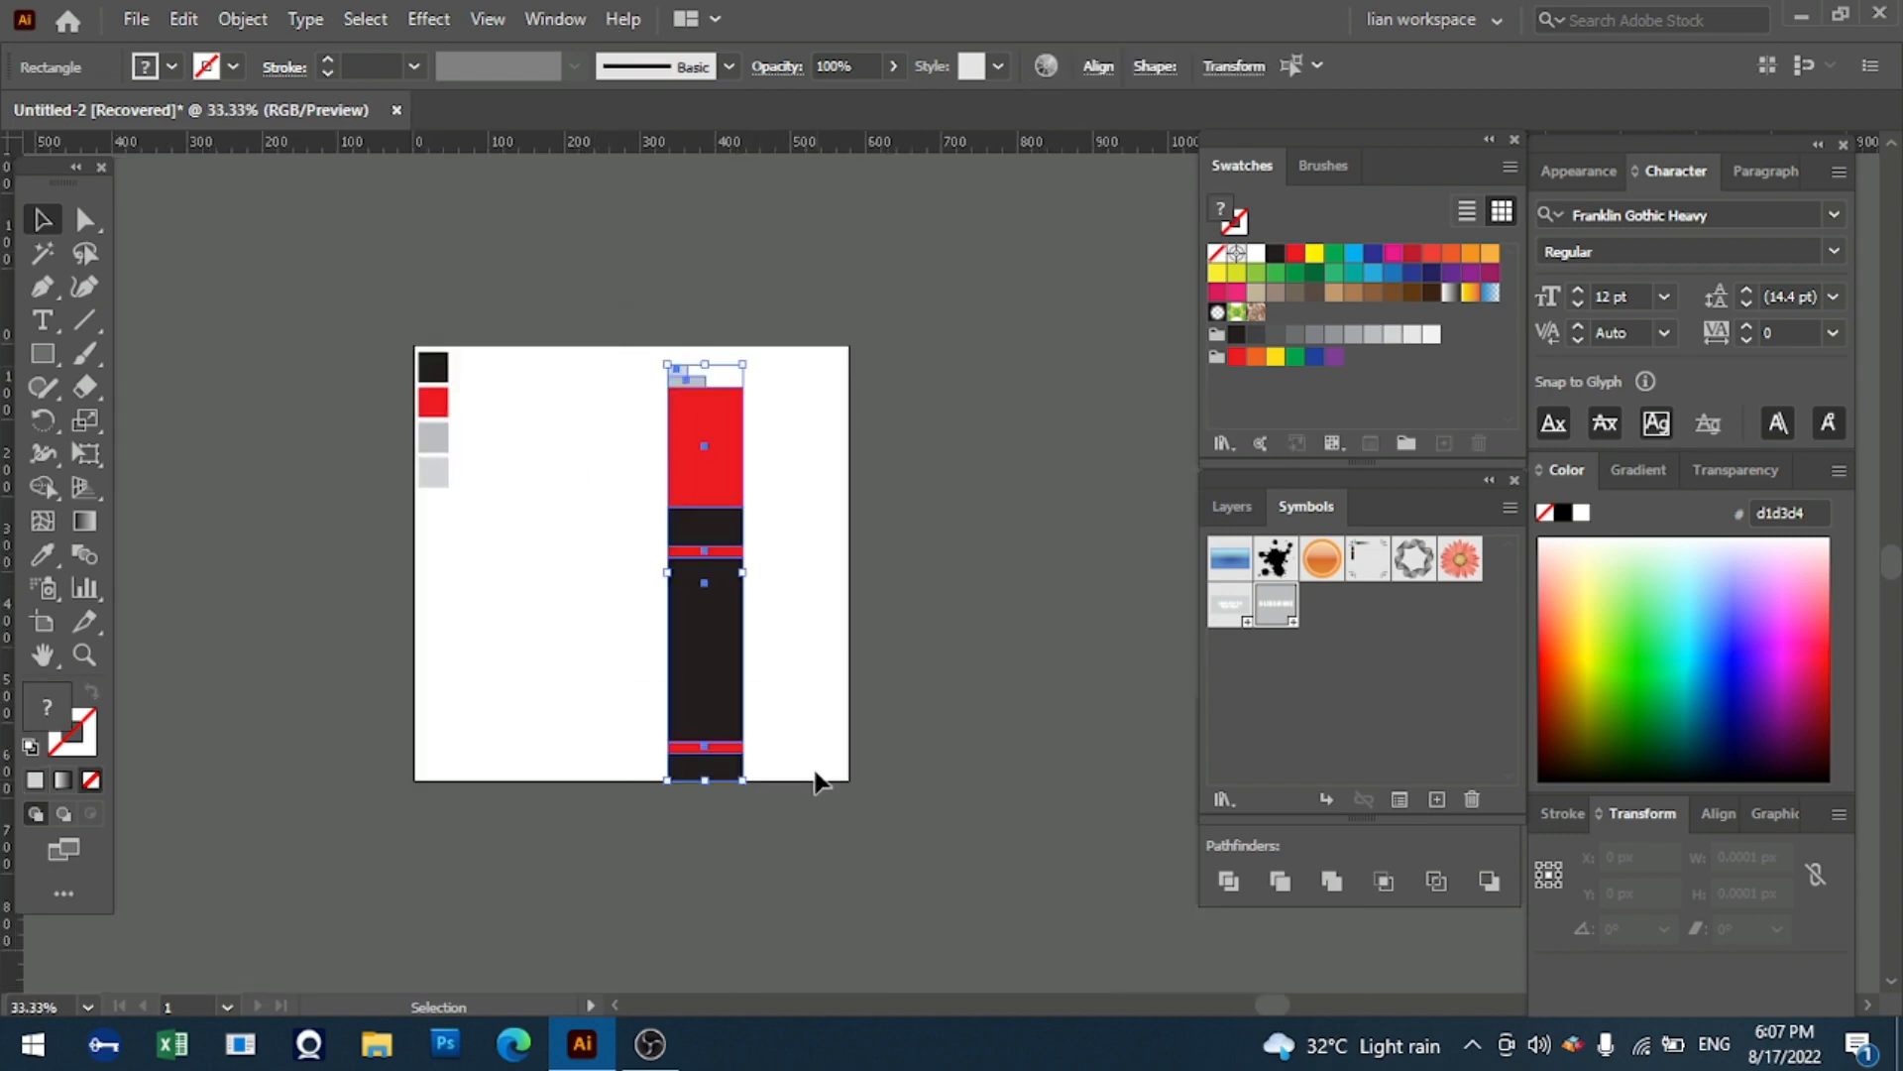
right_click(722, 575)
click(818, 609)
click(817, 611)
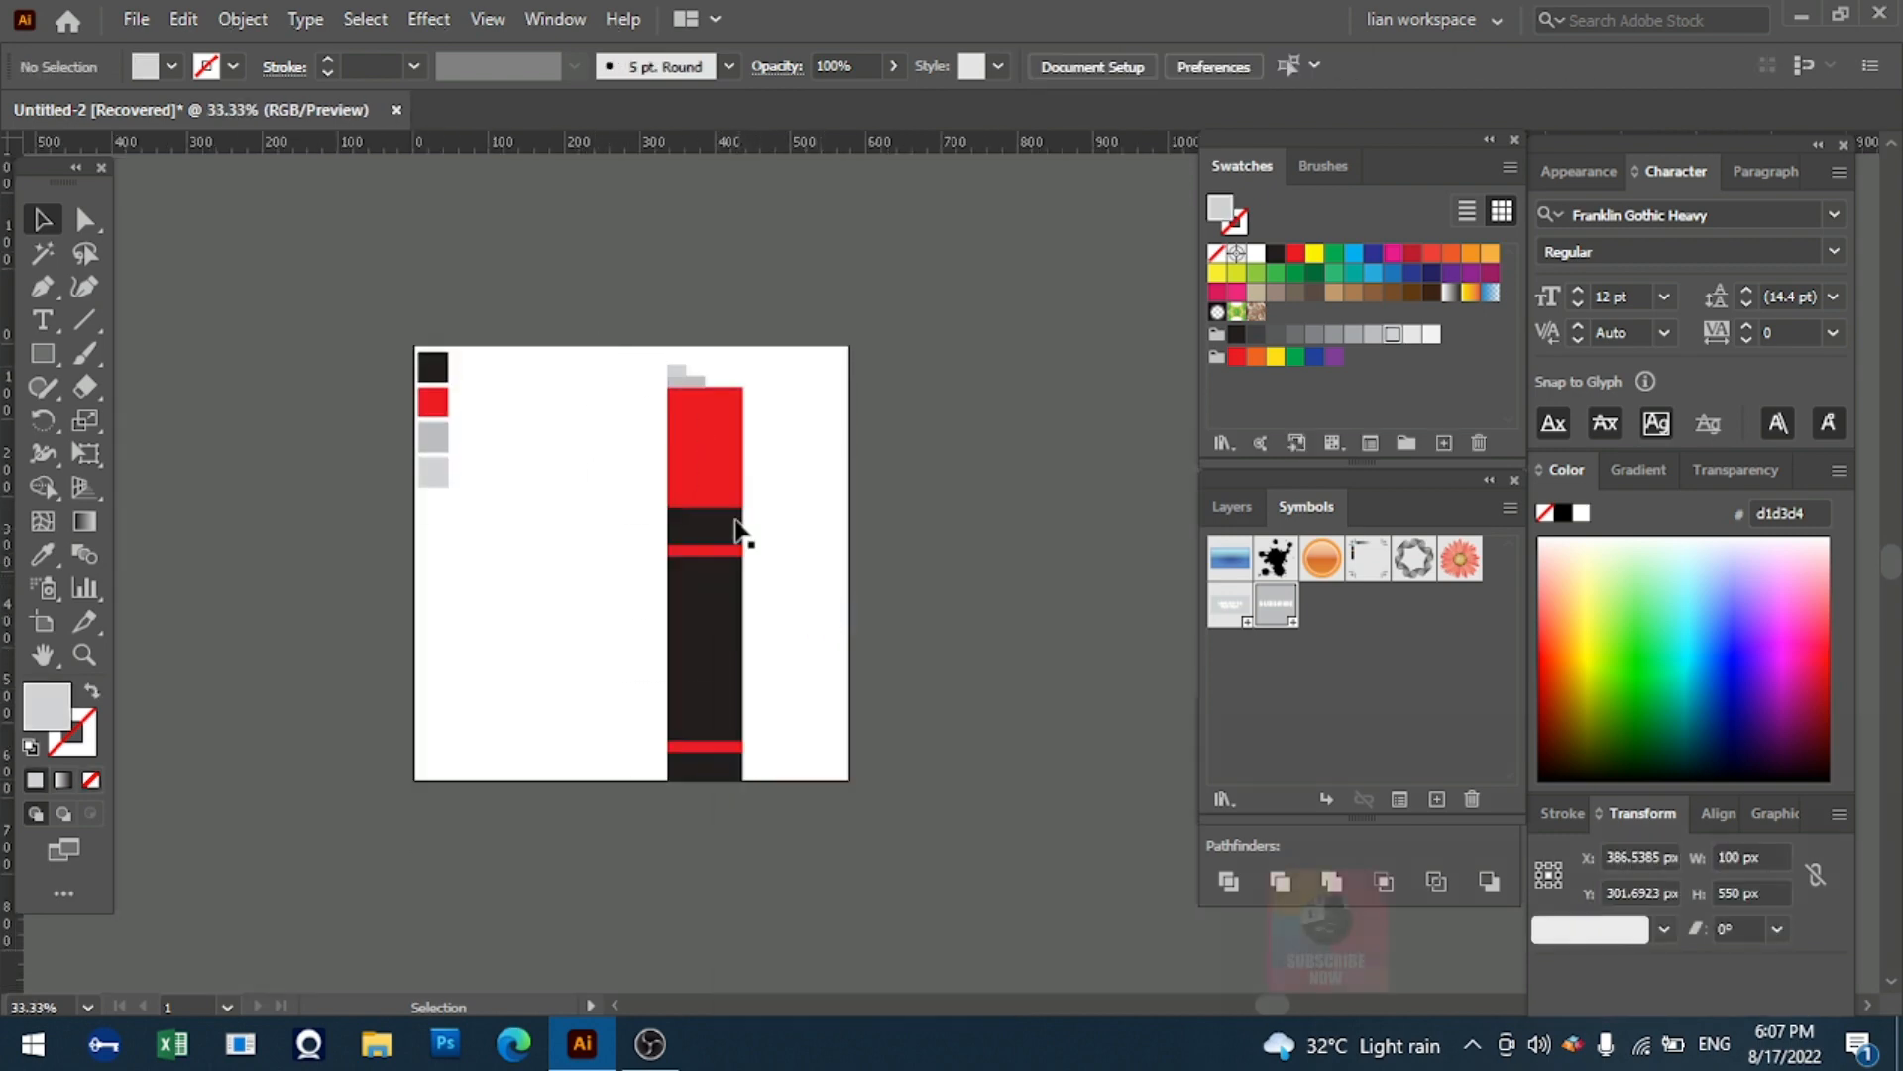
scroll(706, 503, up, 1)
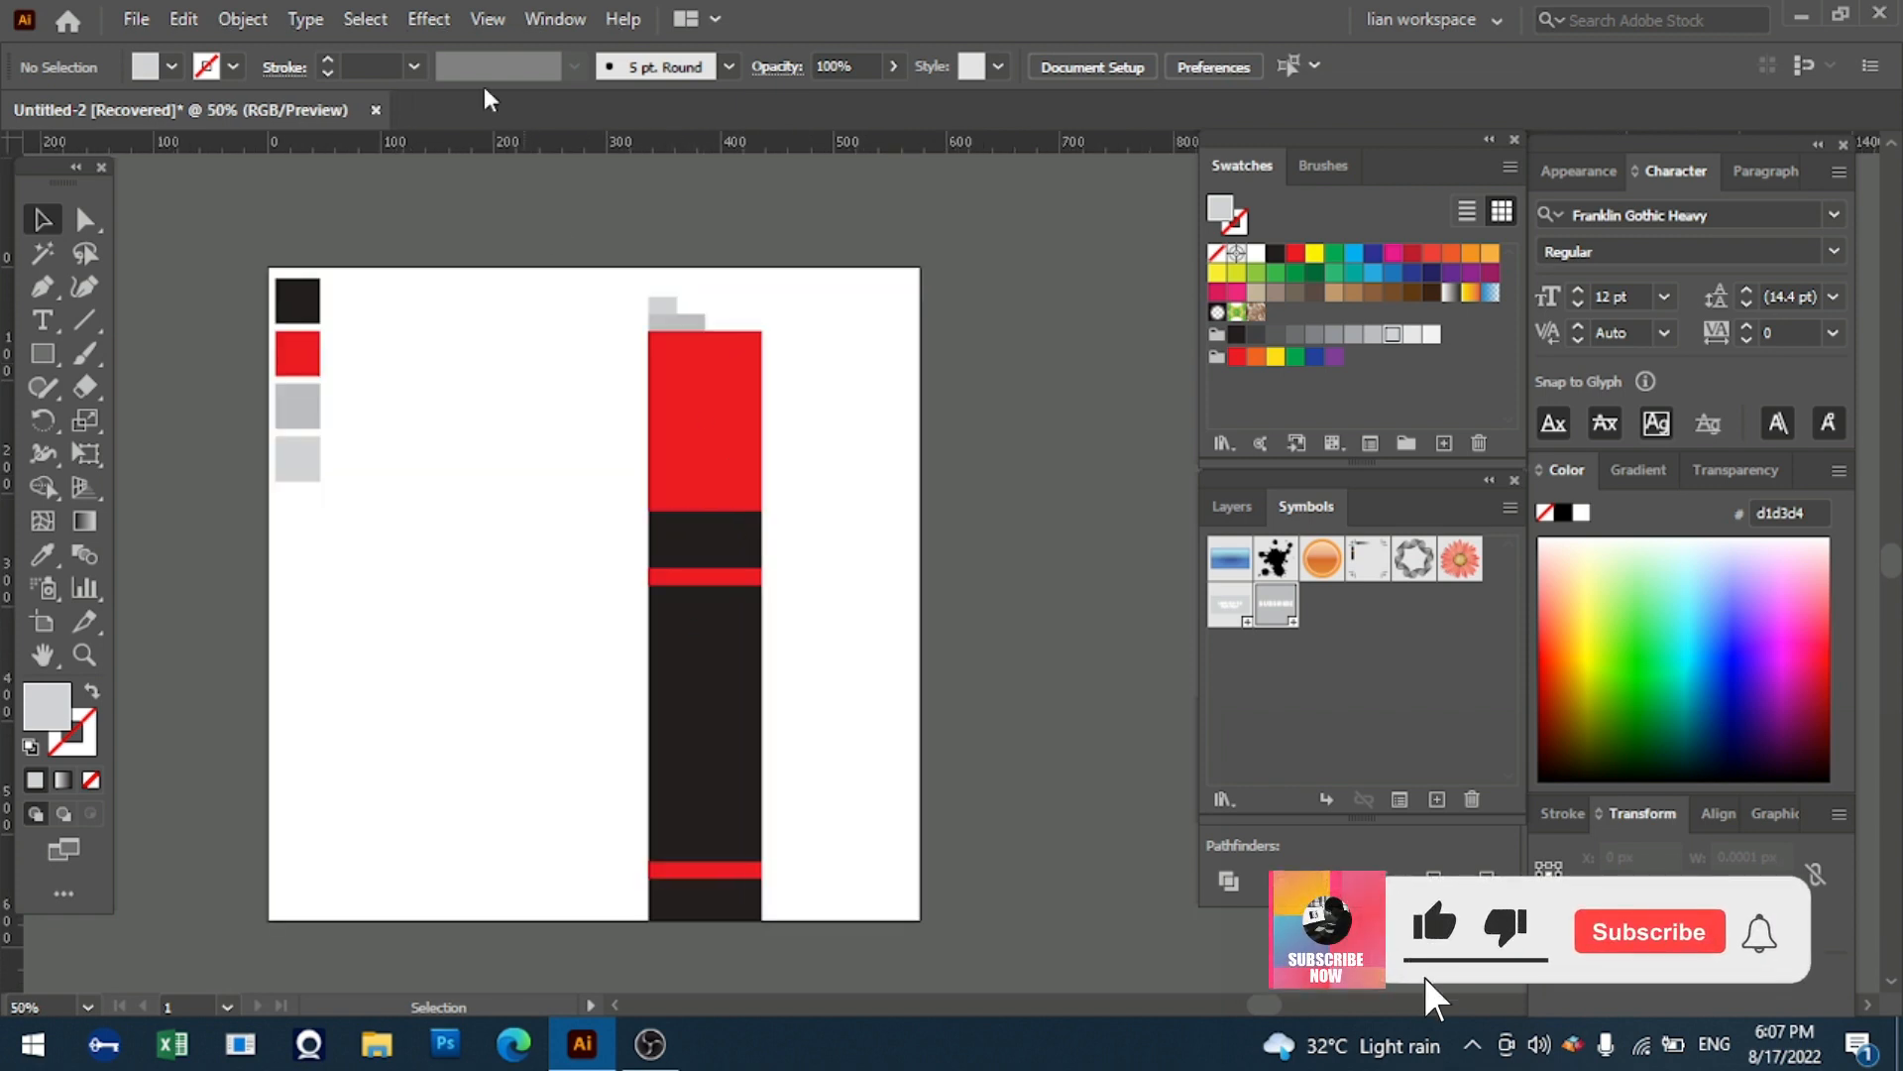
click(426, 20)
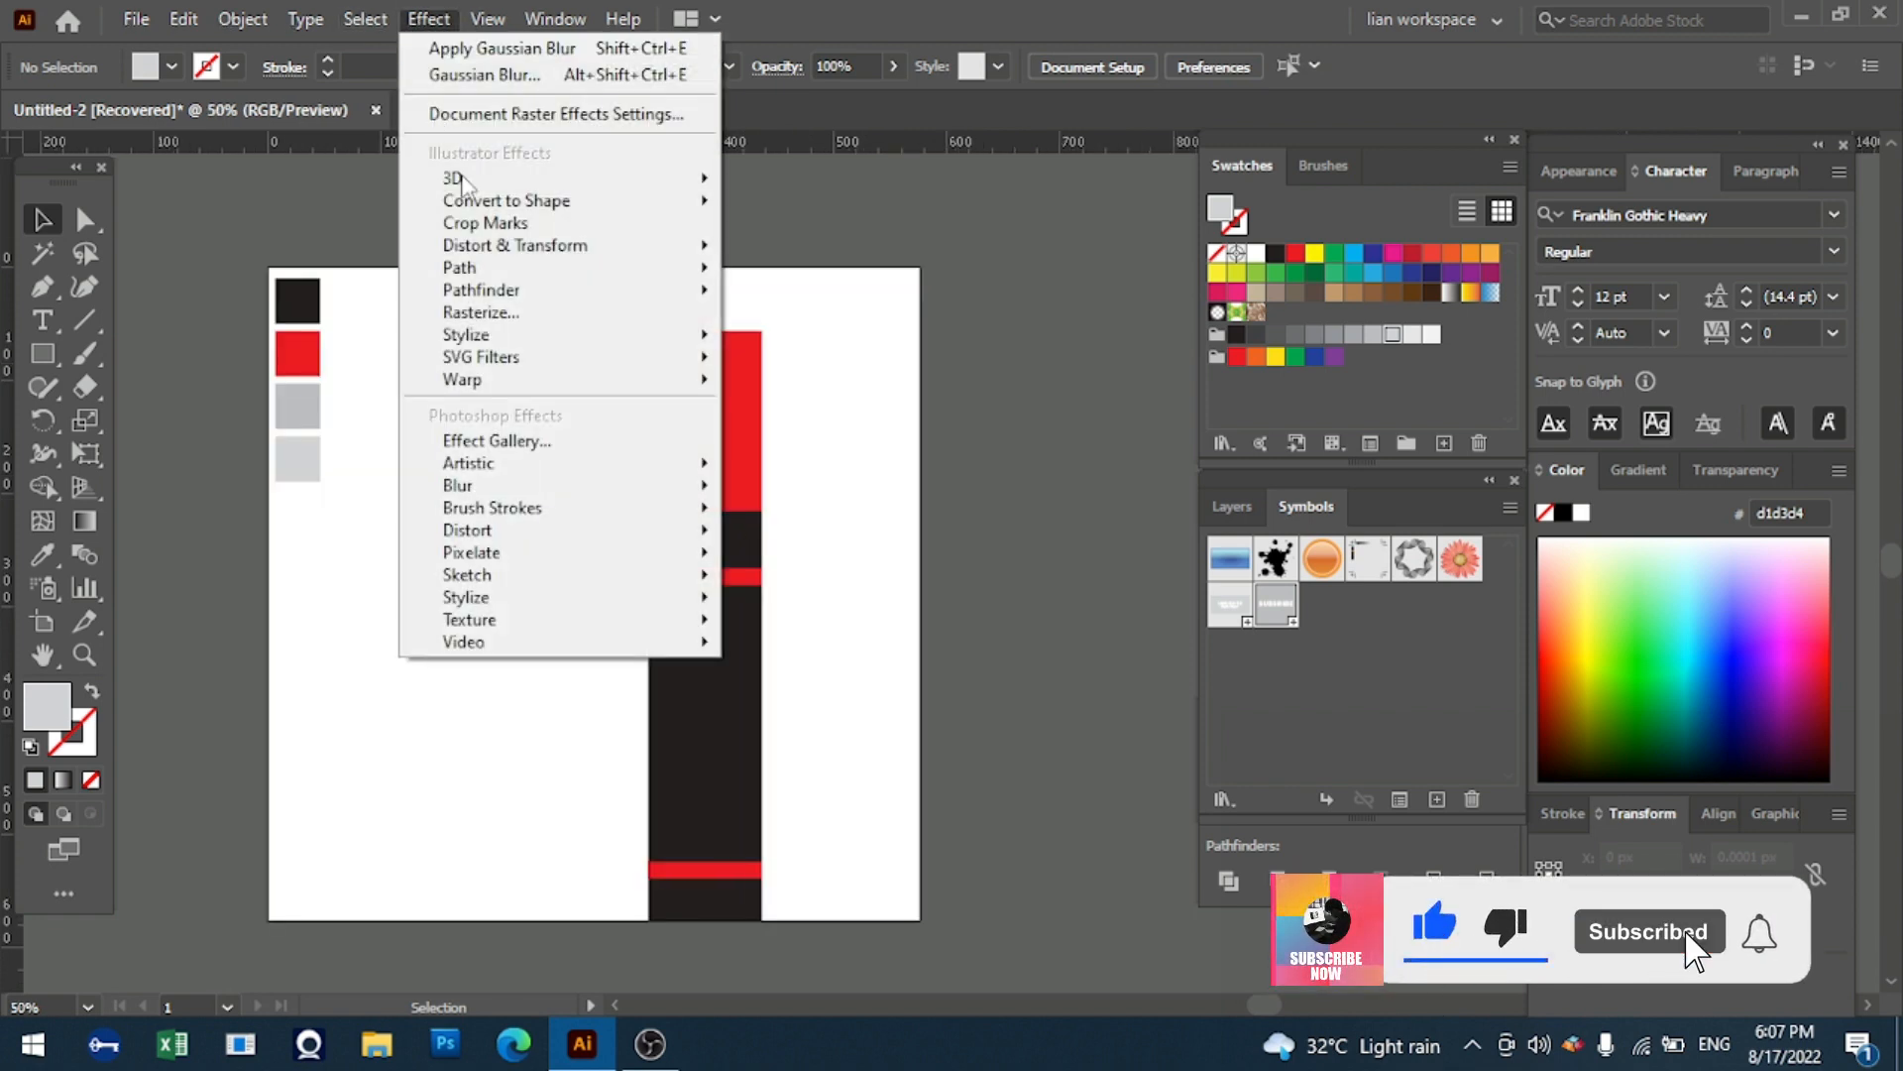
mouse_move(511, 188)
click(795, 214)
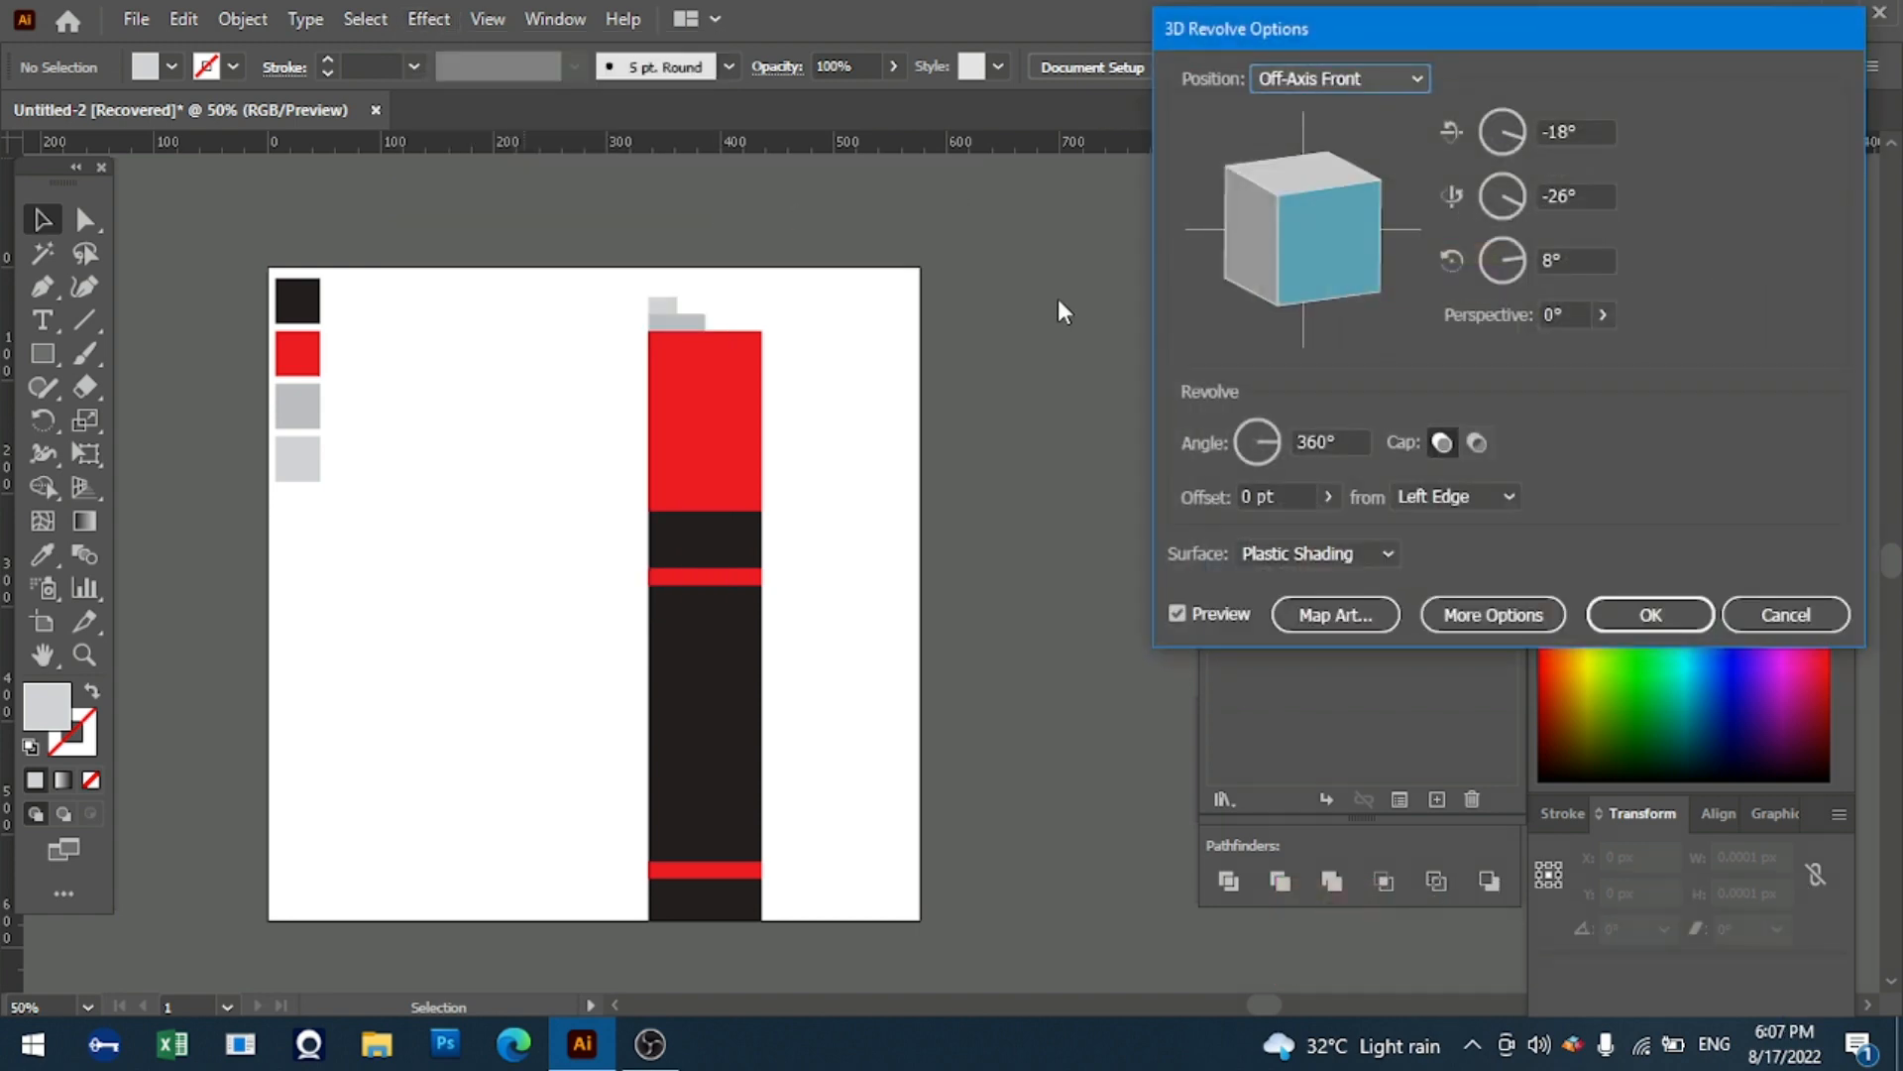
click(1786, 615)
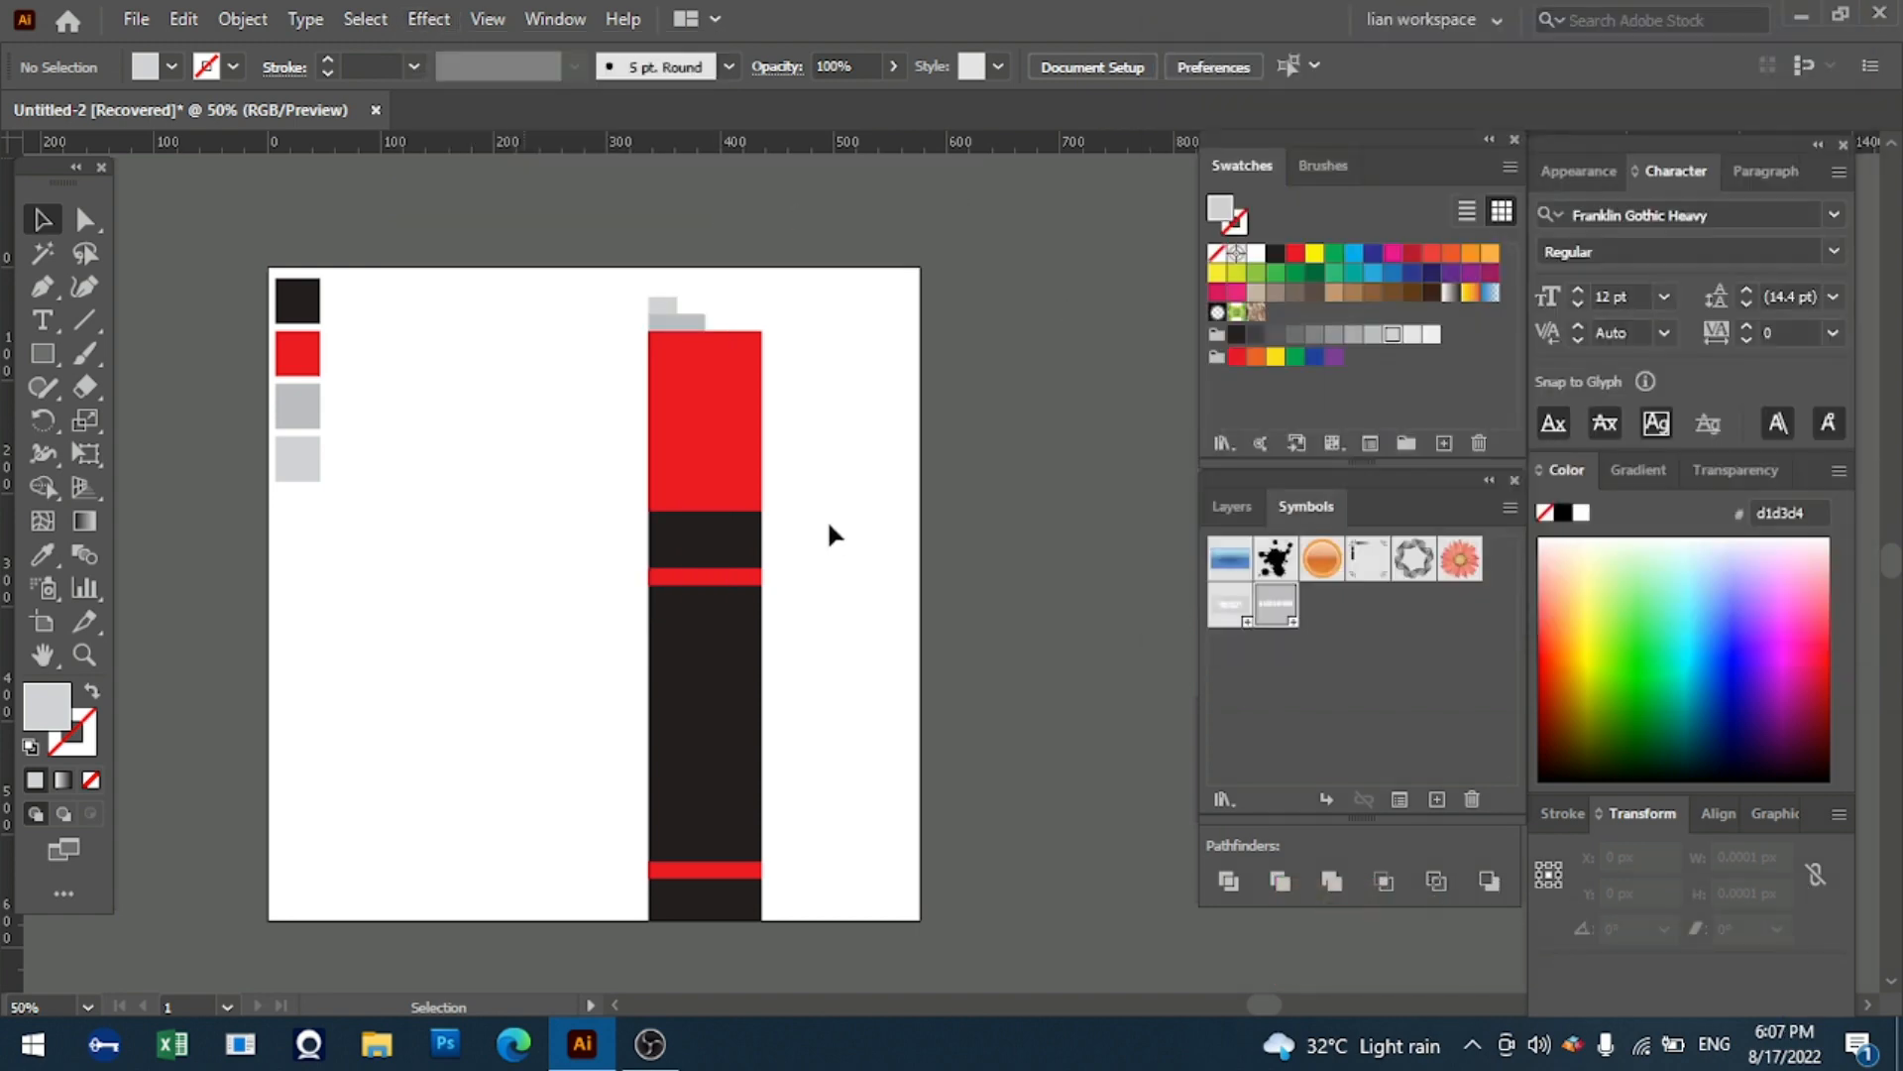
- Apply a 360° 3D Revolve from the left edge to the grouped column, with custom rotation angles of 3°, -9° and -2°
scroll(827, 519, down, 1)
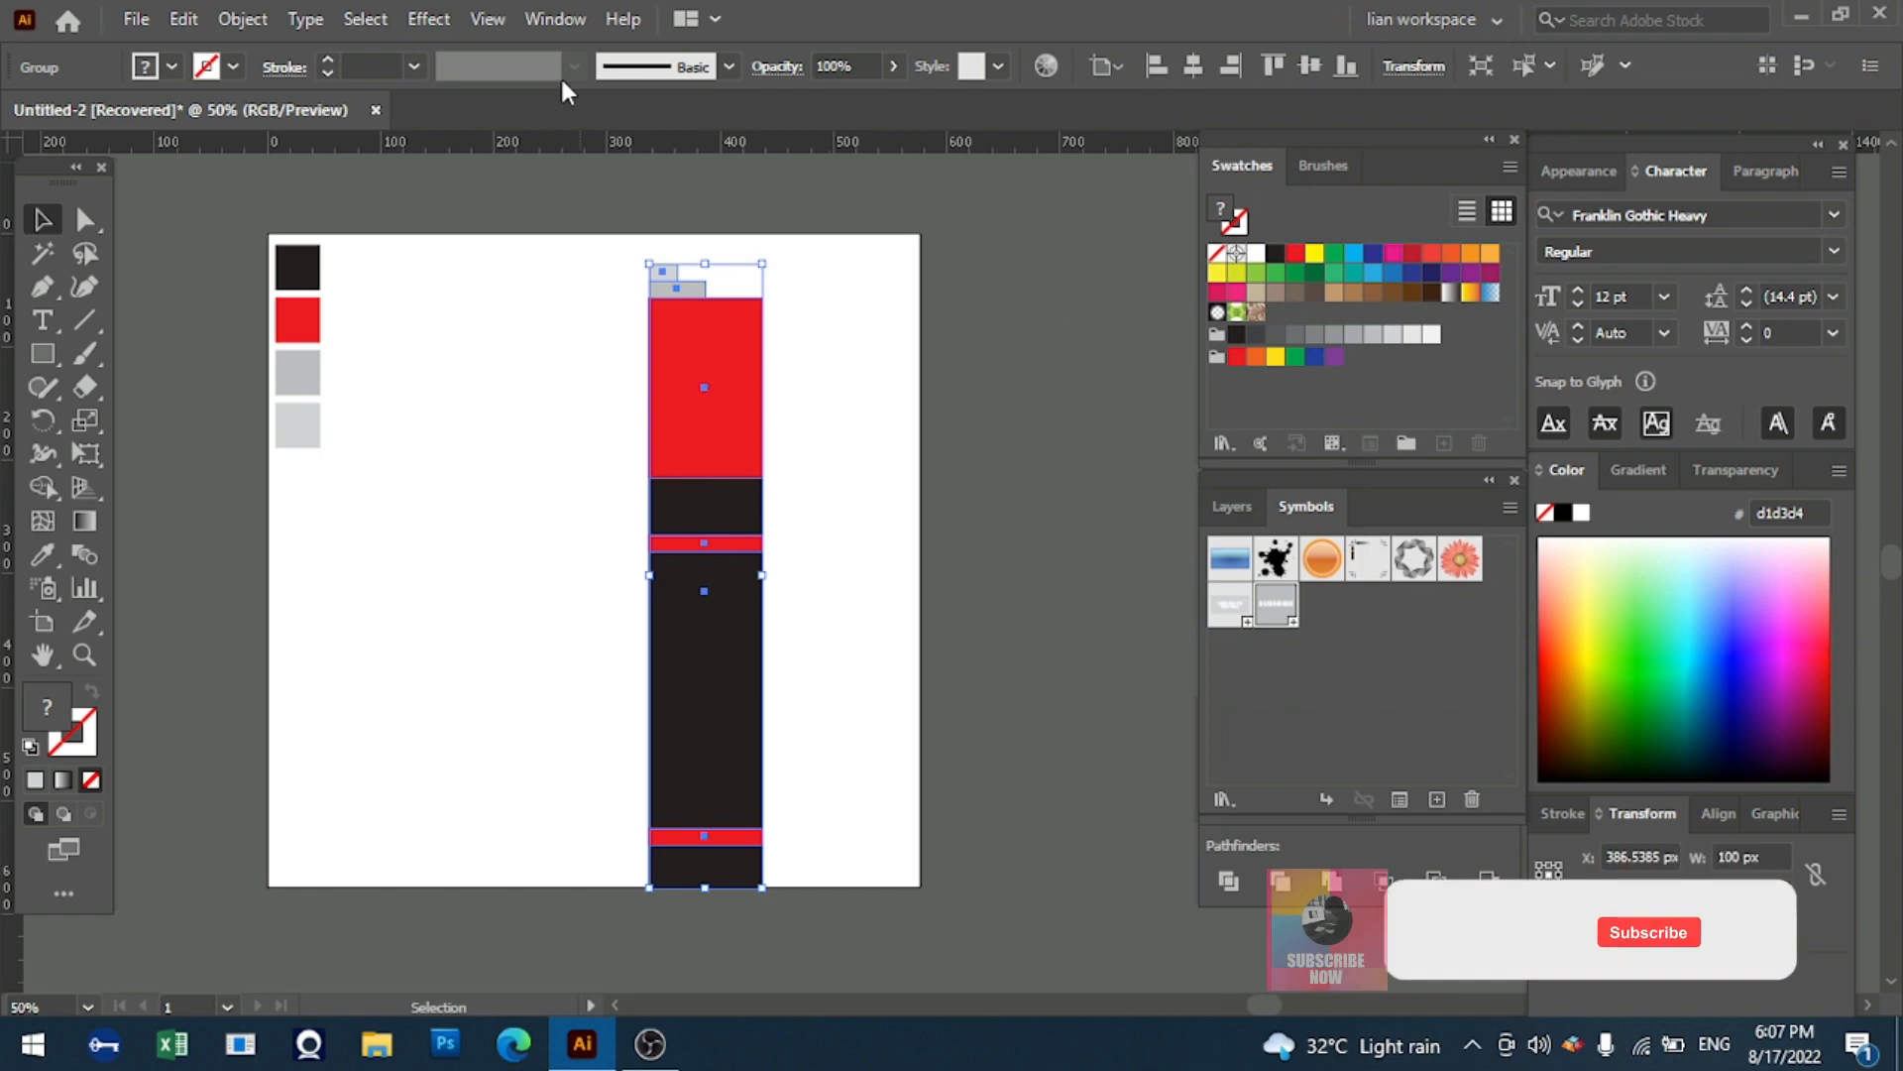
click(428, 19)
mouse_move(515, 183)
click(862, 212)
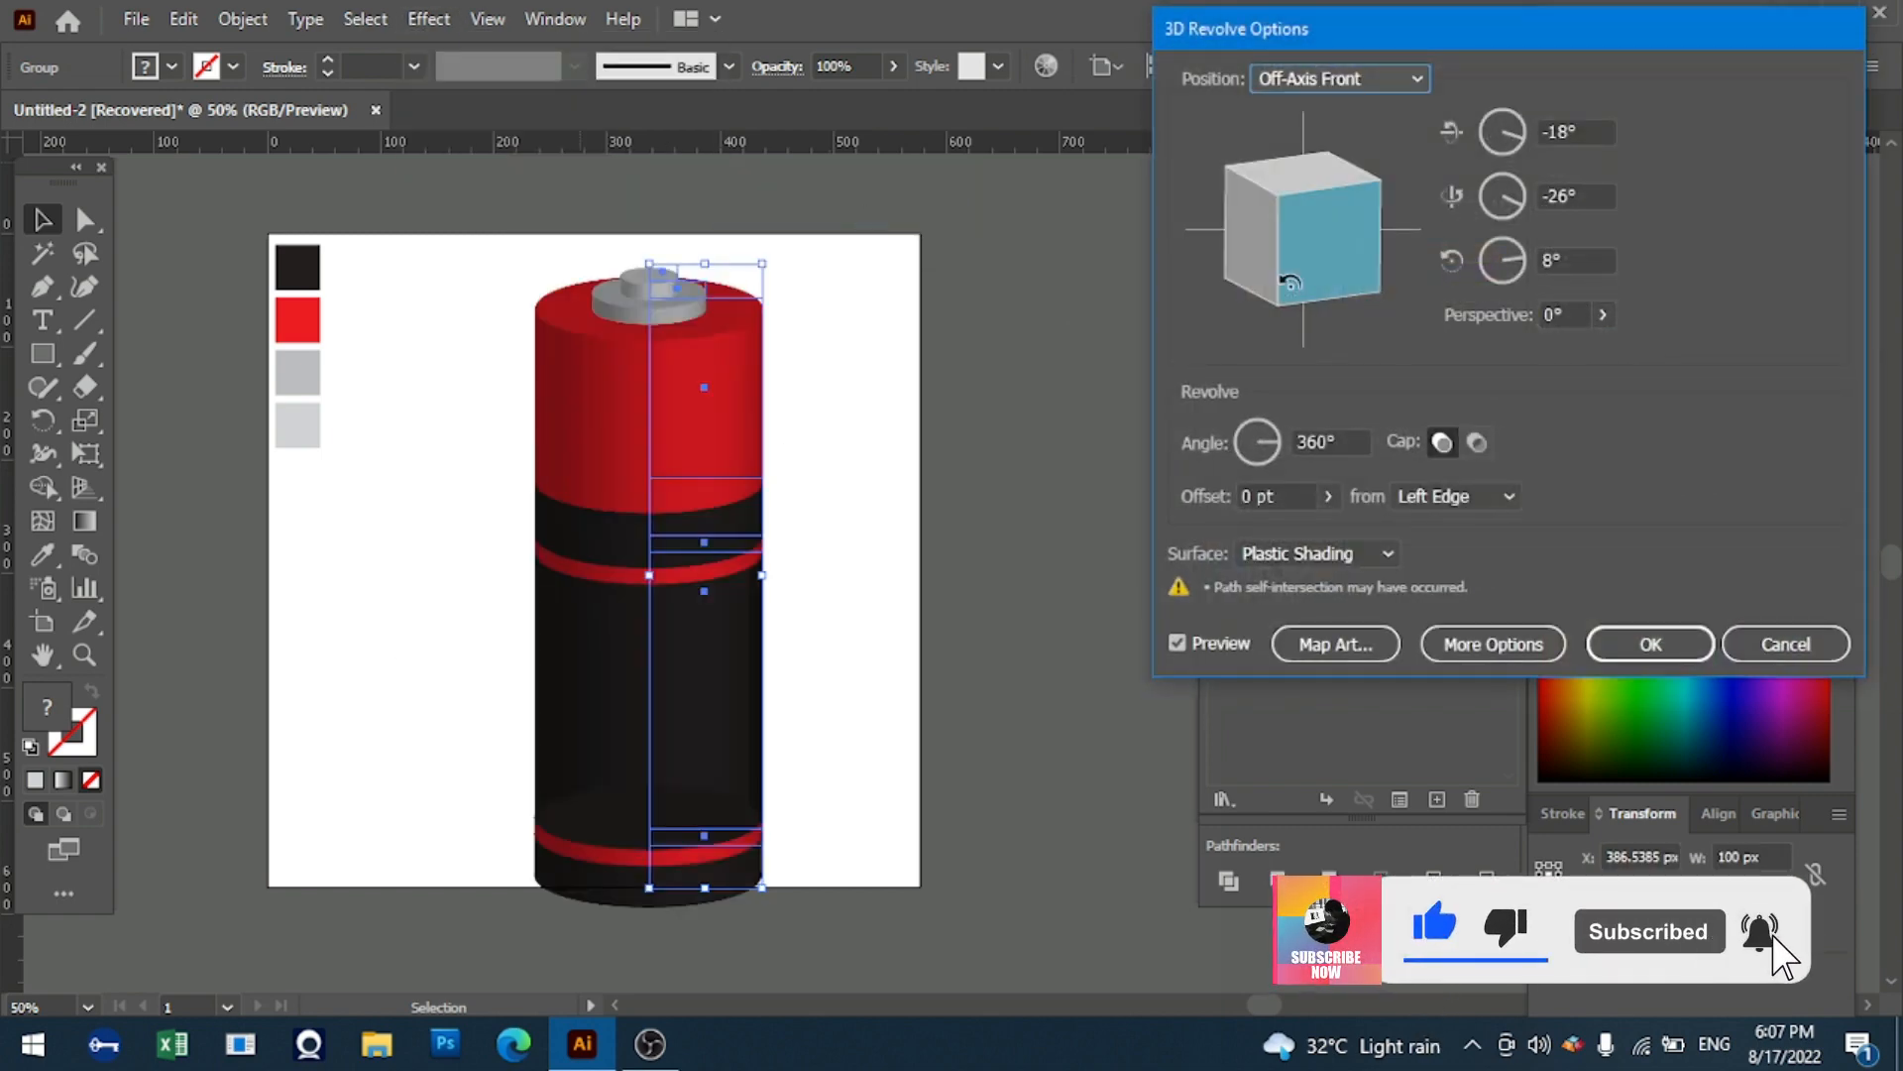
drag(1349, 229, 1295, 194)
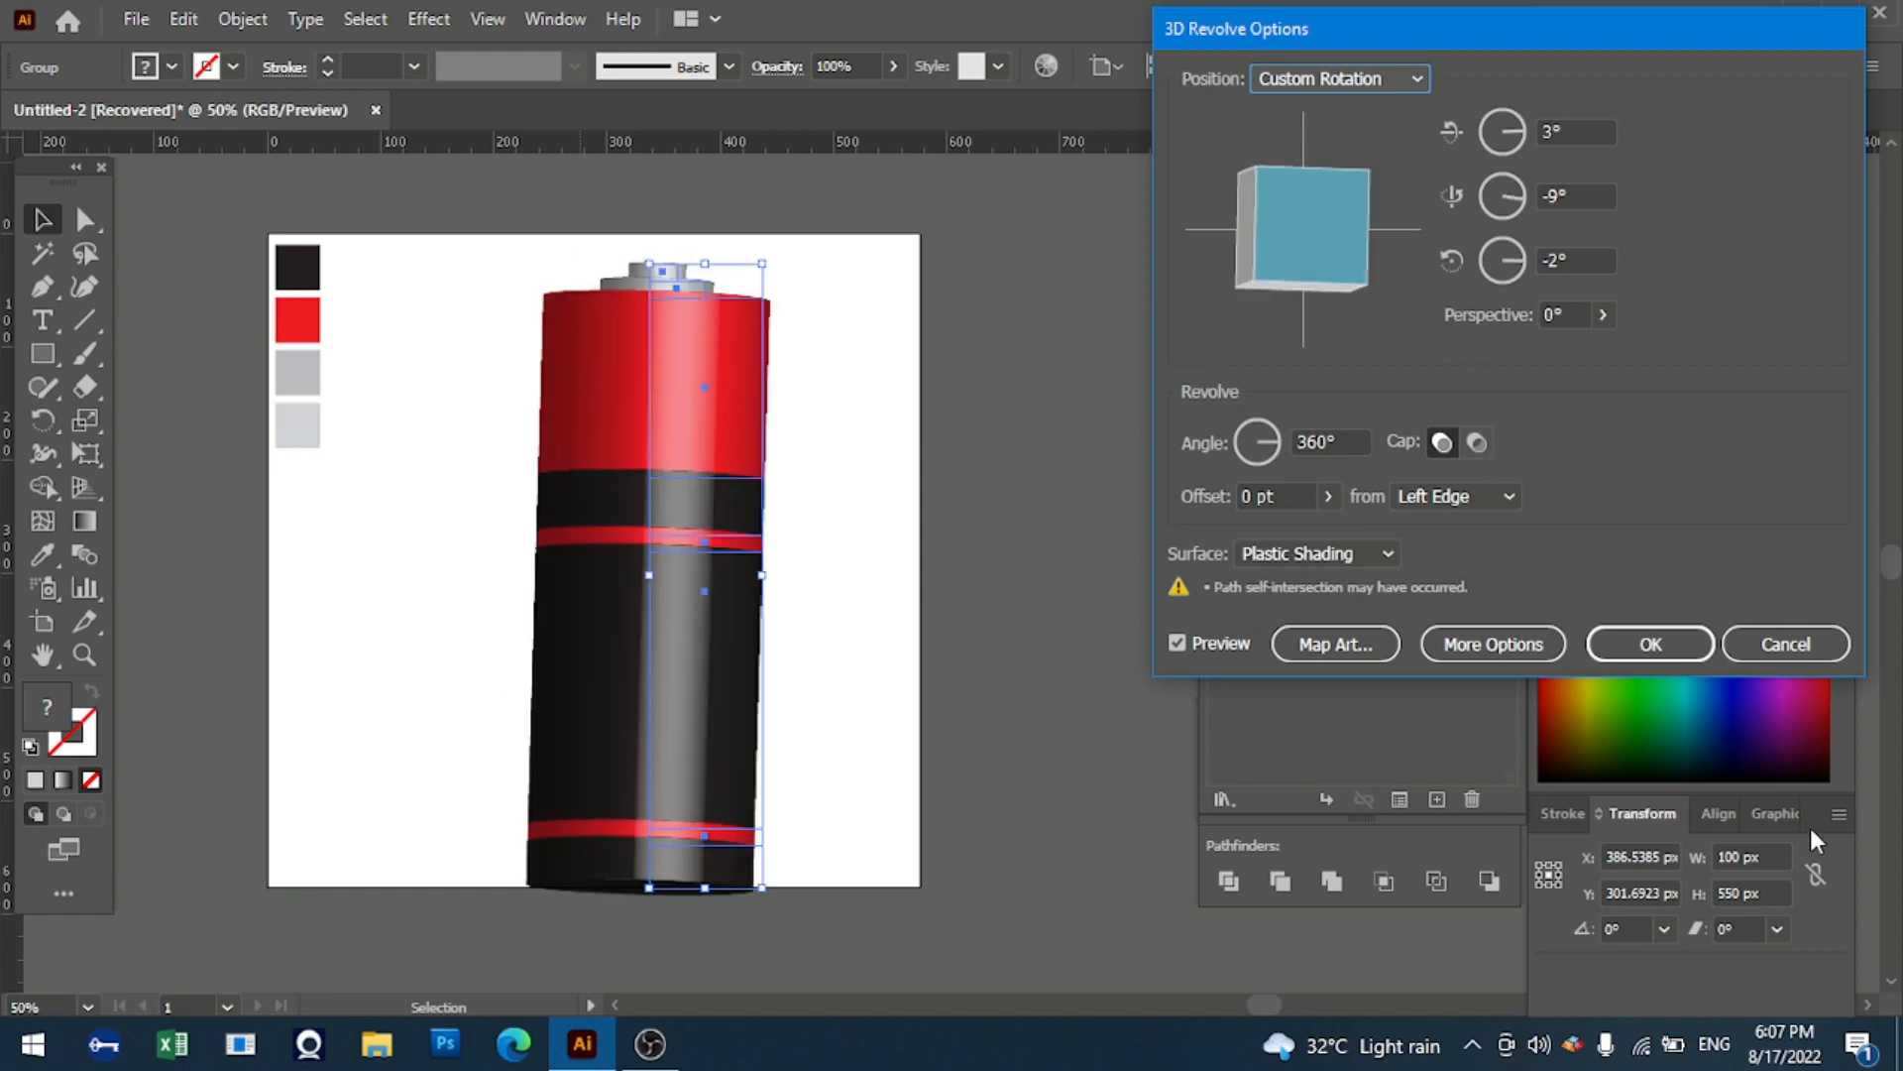
click(1669, 653)
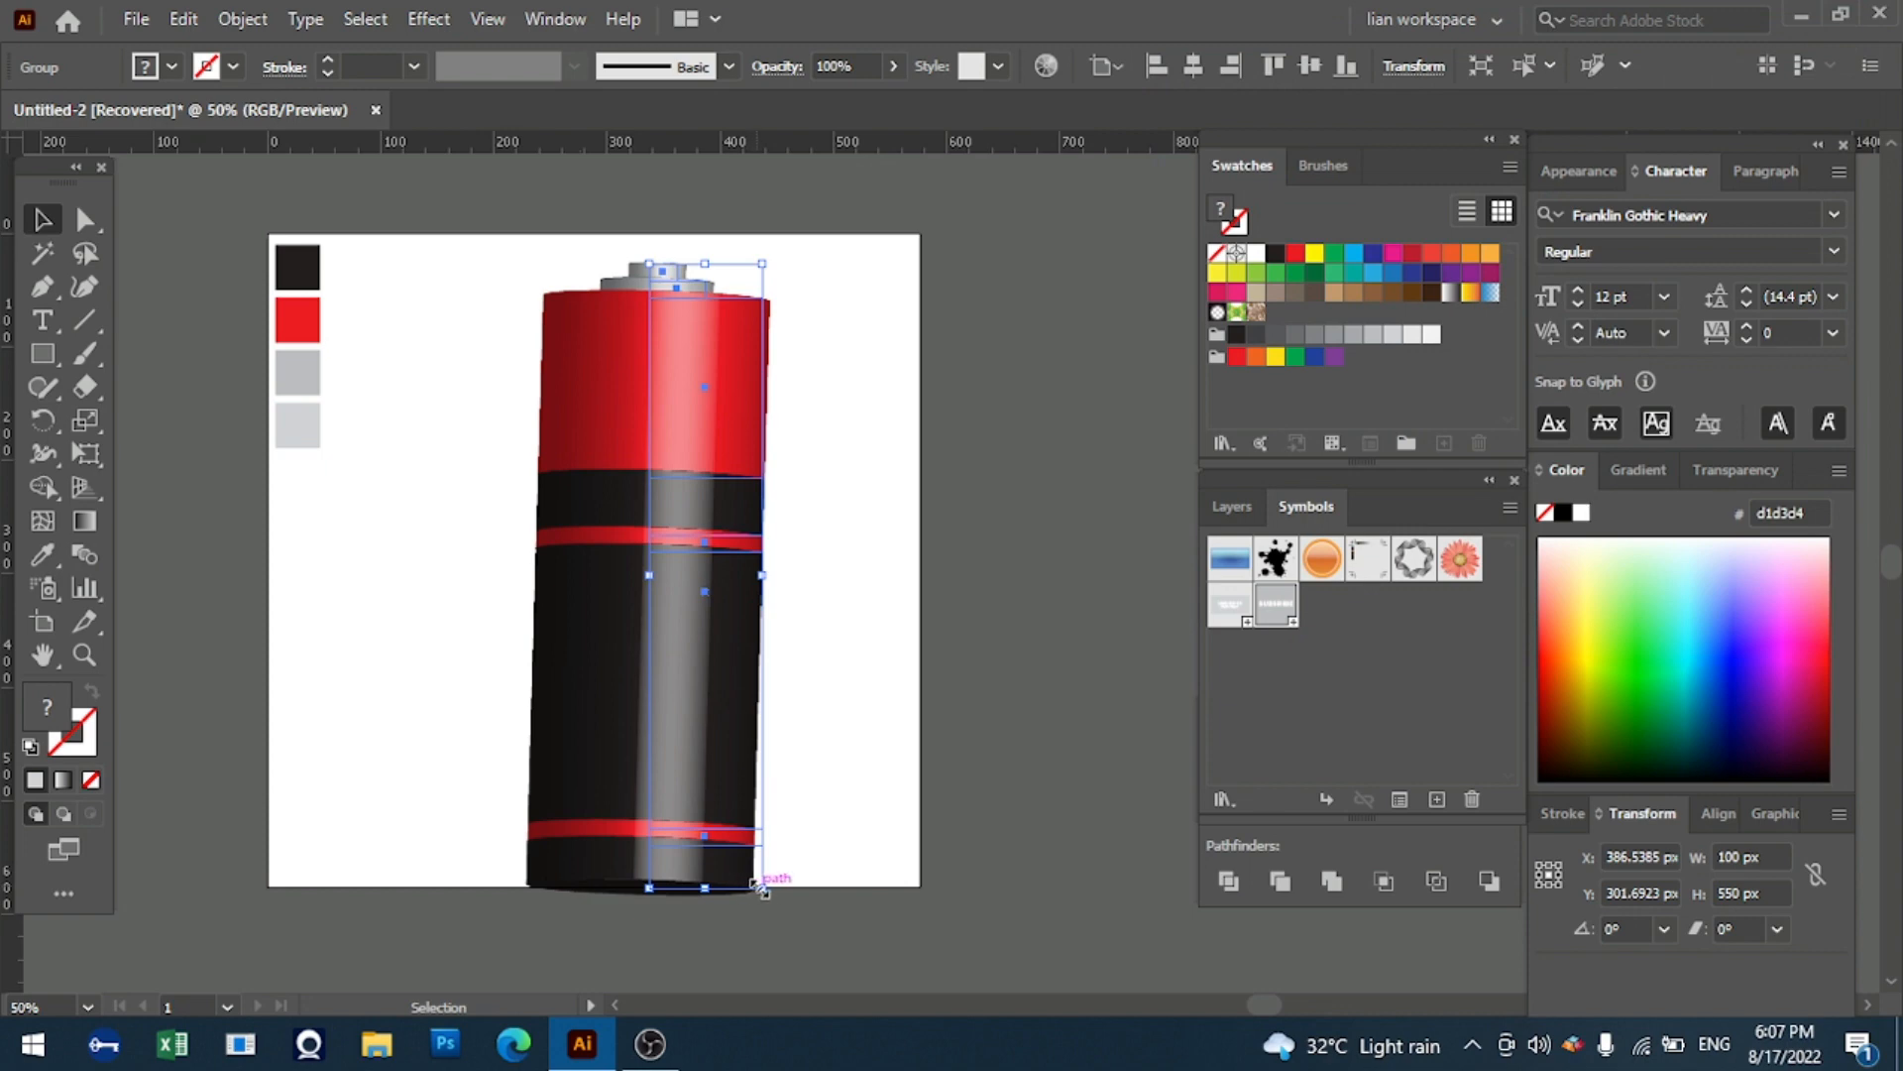
- Scale the revolved battery down to about 58 px profile width and move it closer to the centre of the artboard
drag(763, 890, 716, 797)
click(720, 577)
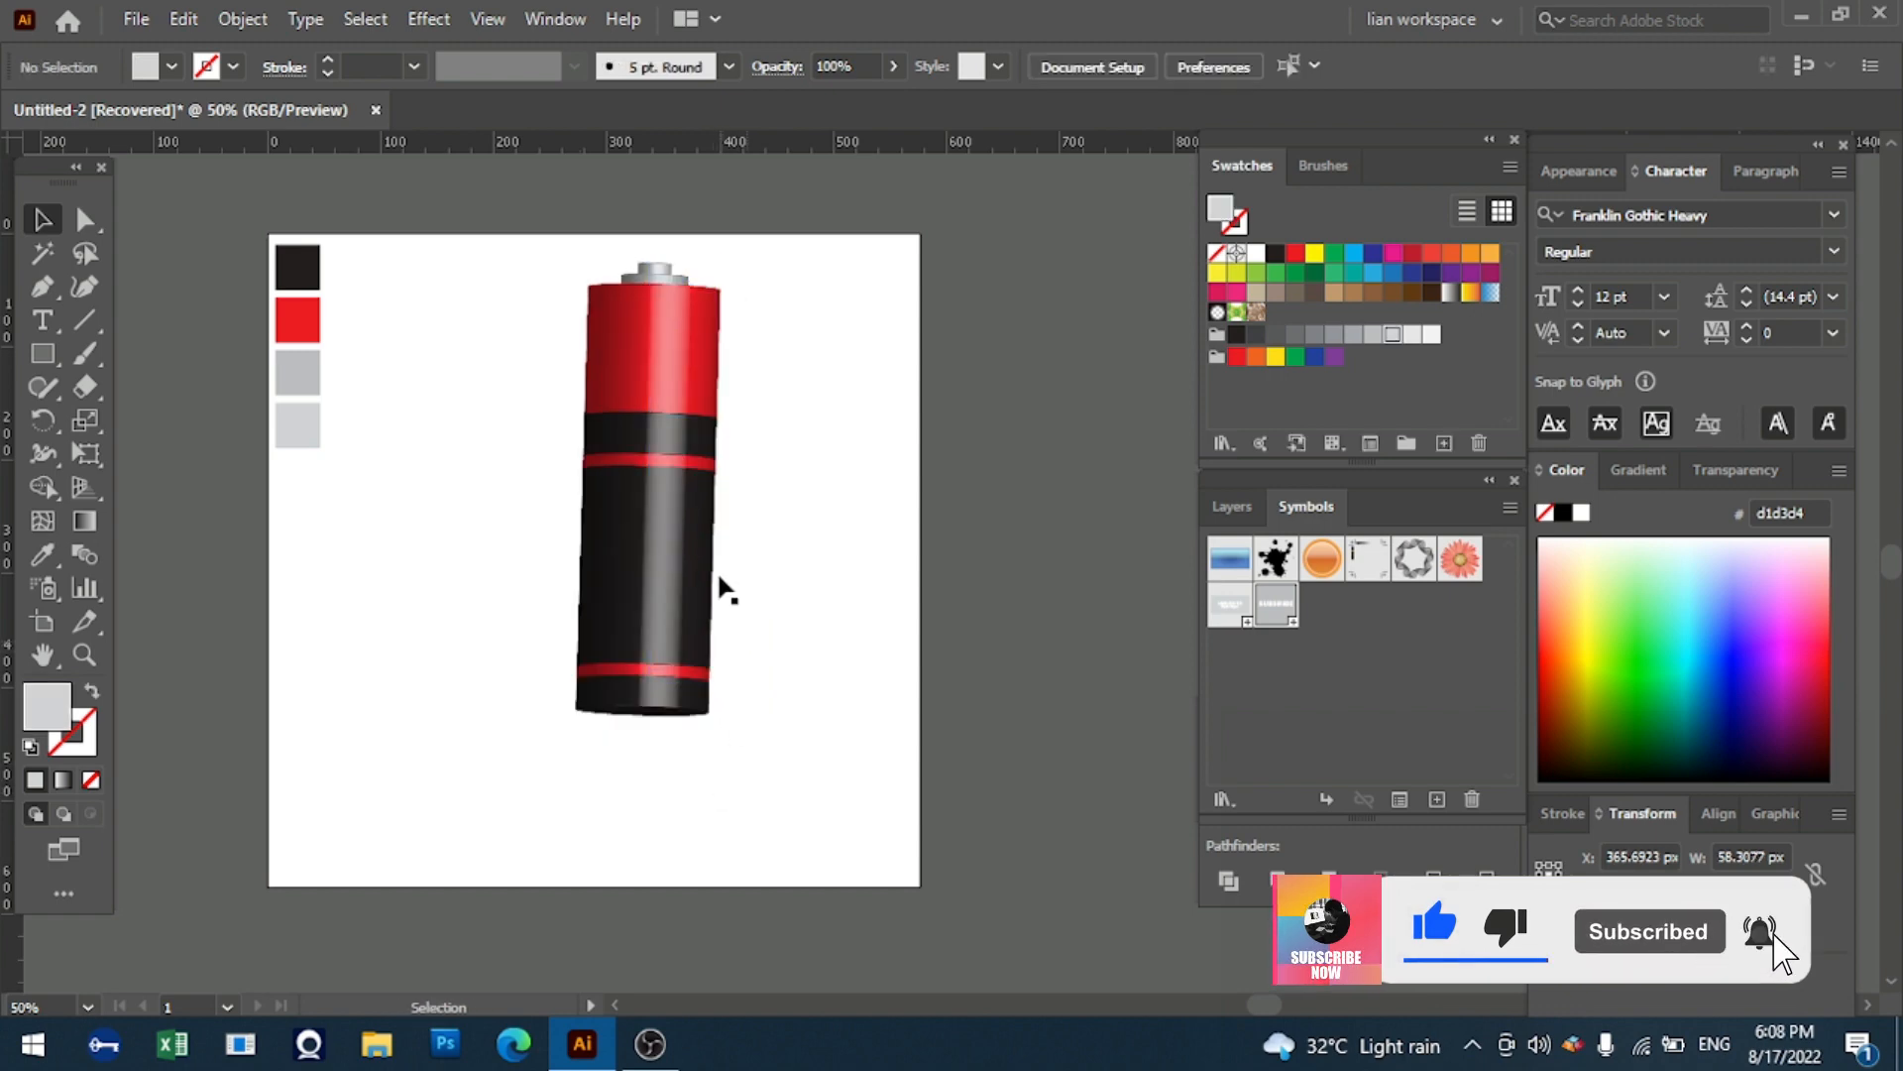
drag(650, 493, 595, 537)
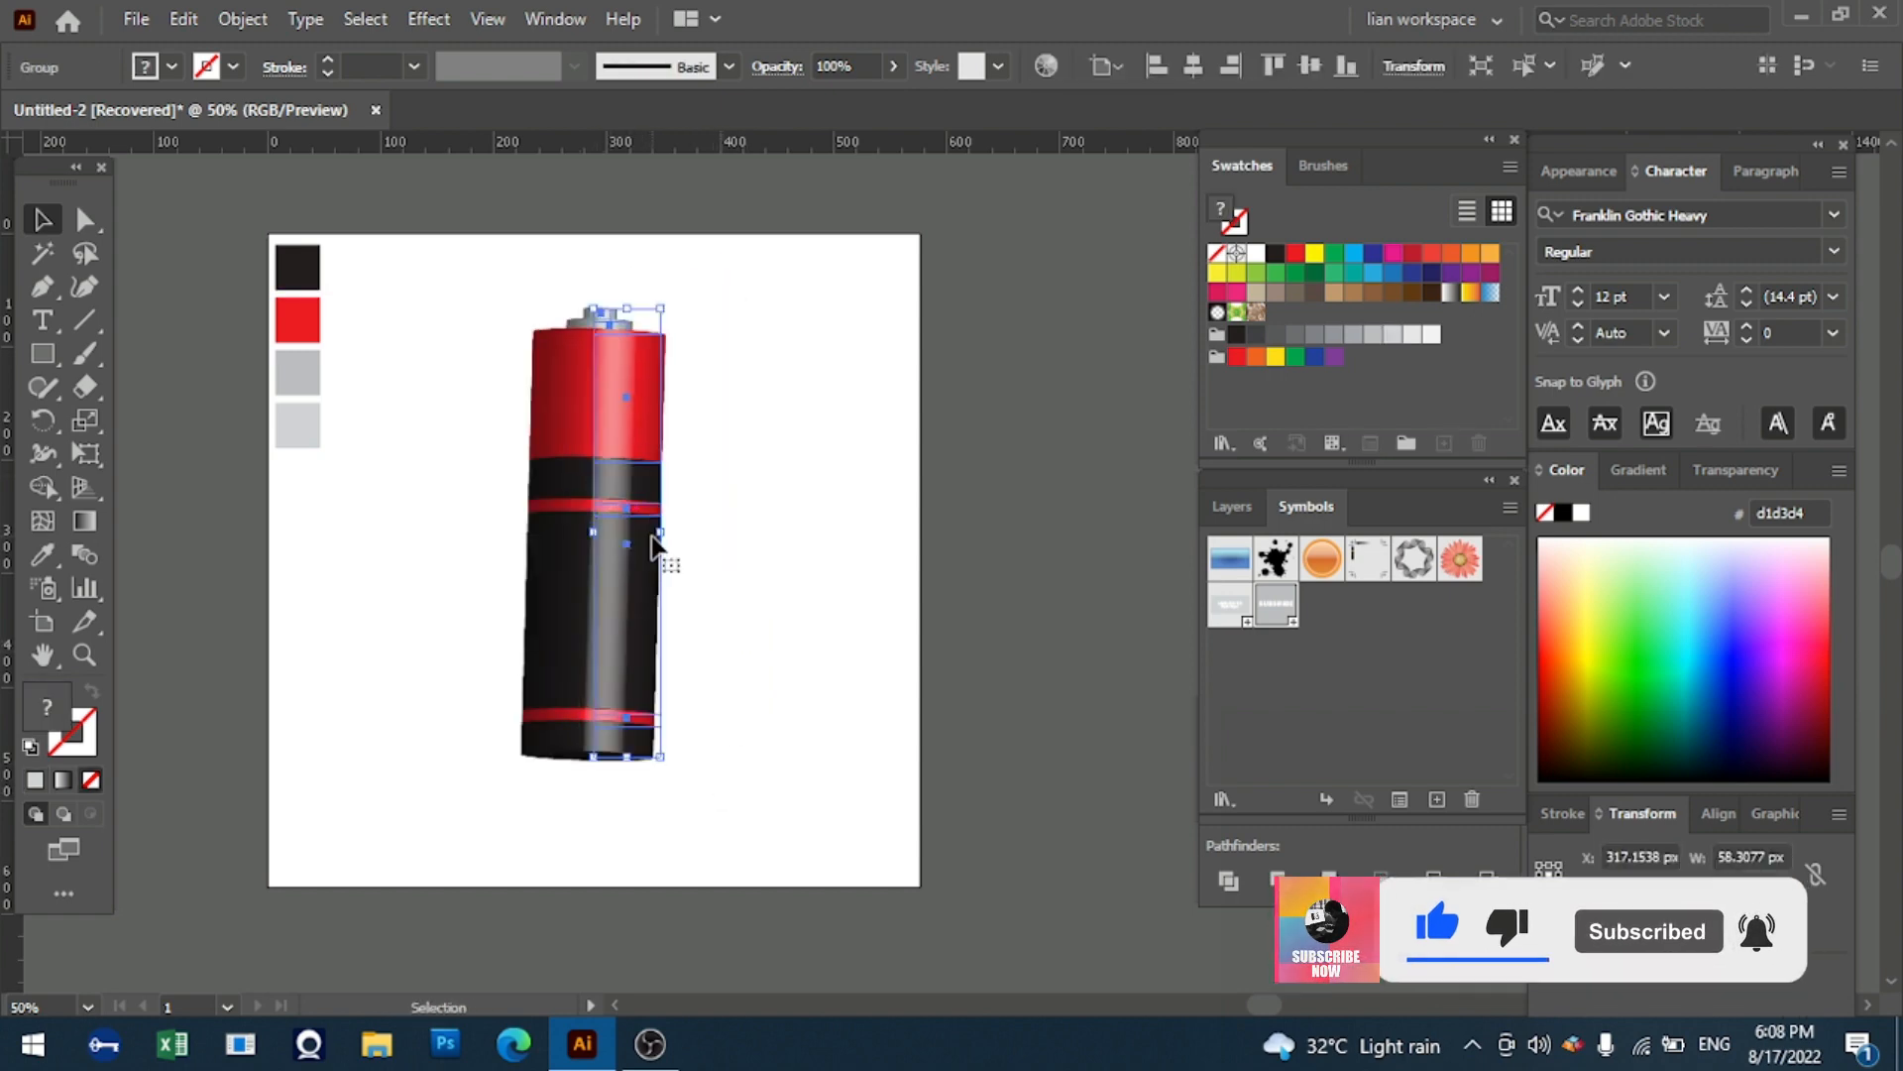
click(723, 550)
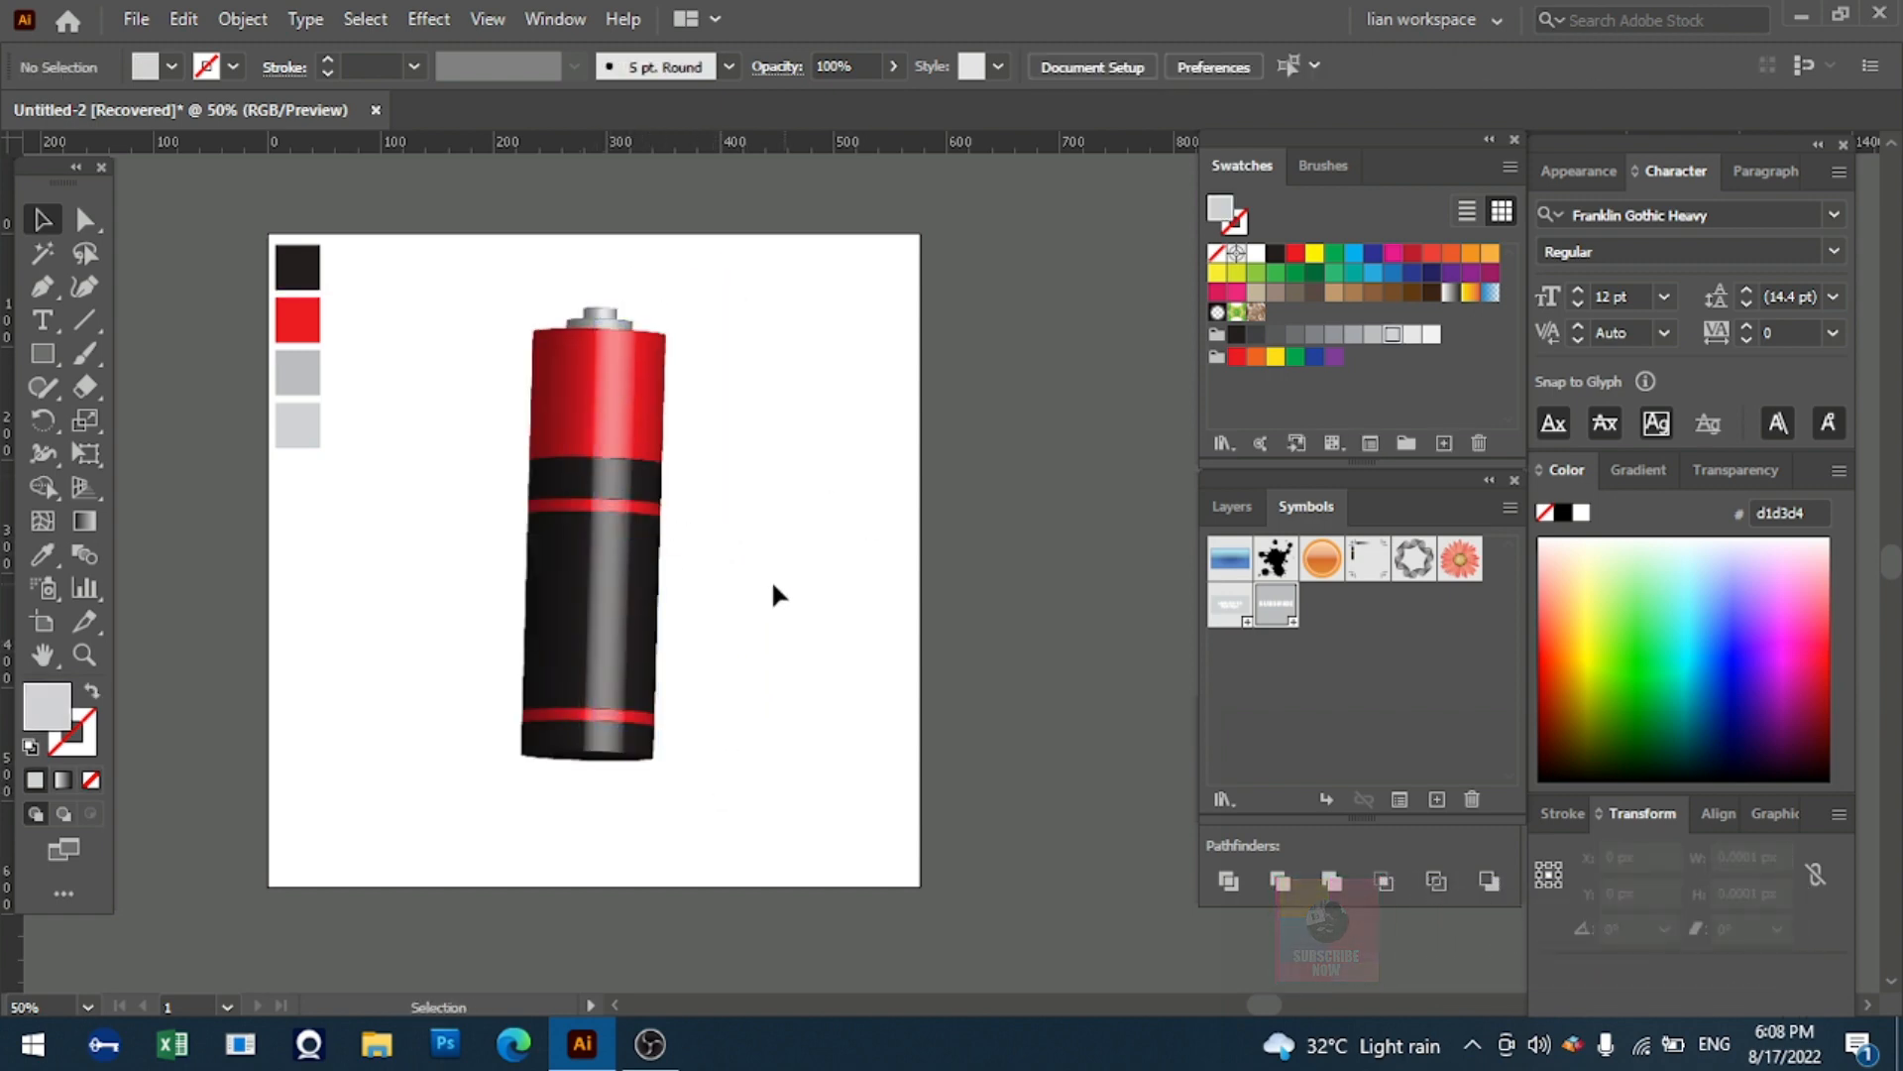
- Make the battery slightly narrower while keeping its height
click(655, 559)
drag(659, 537, 647, 537)
click(691, 533)
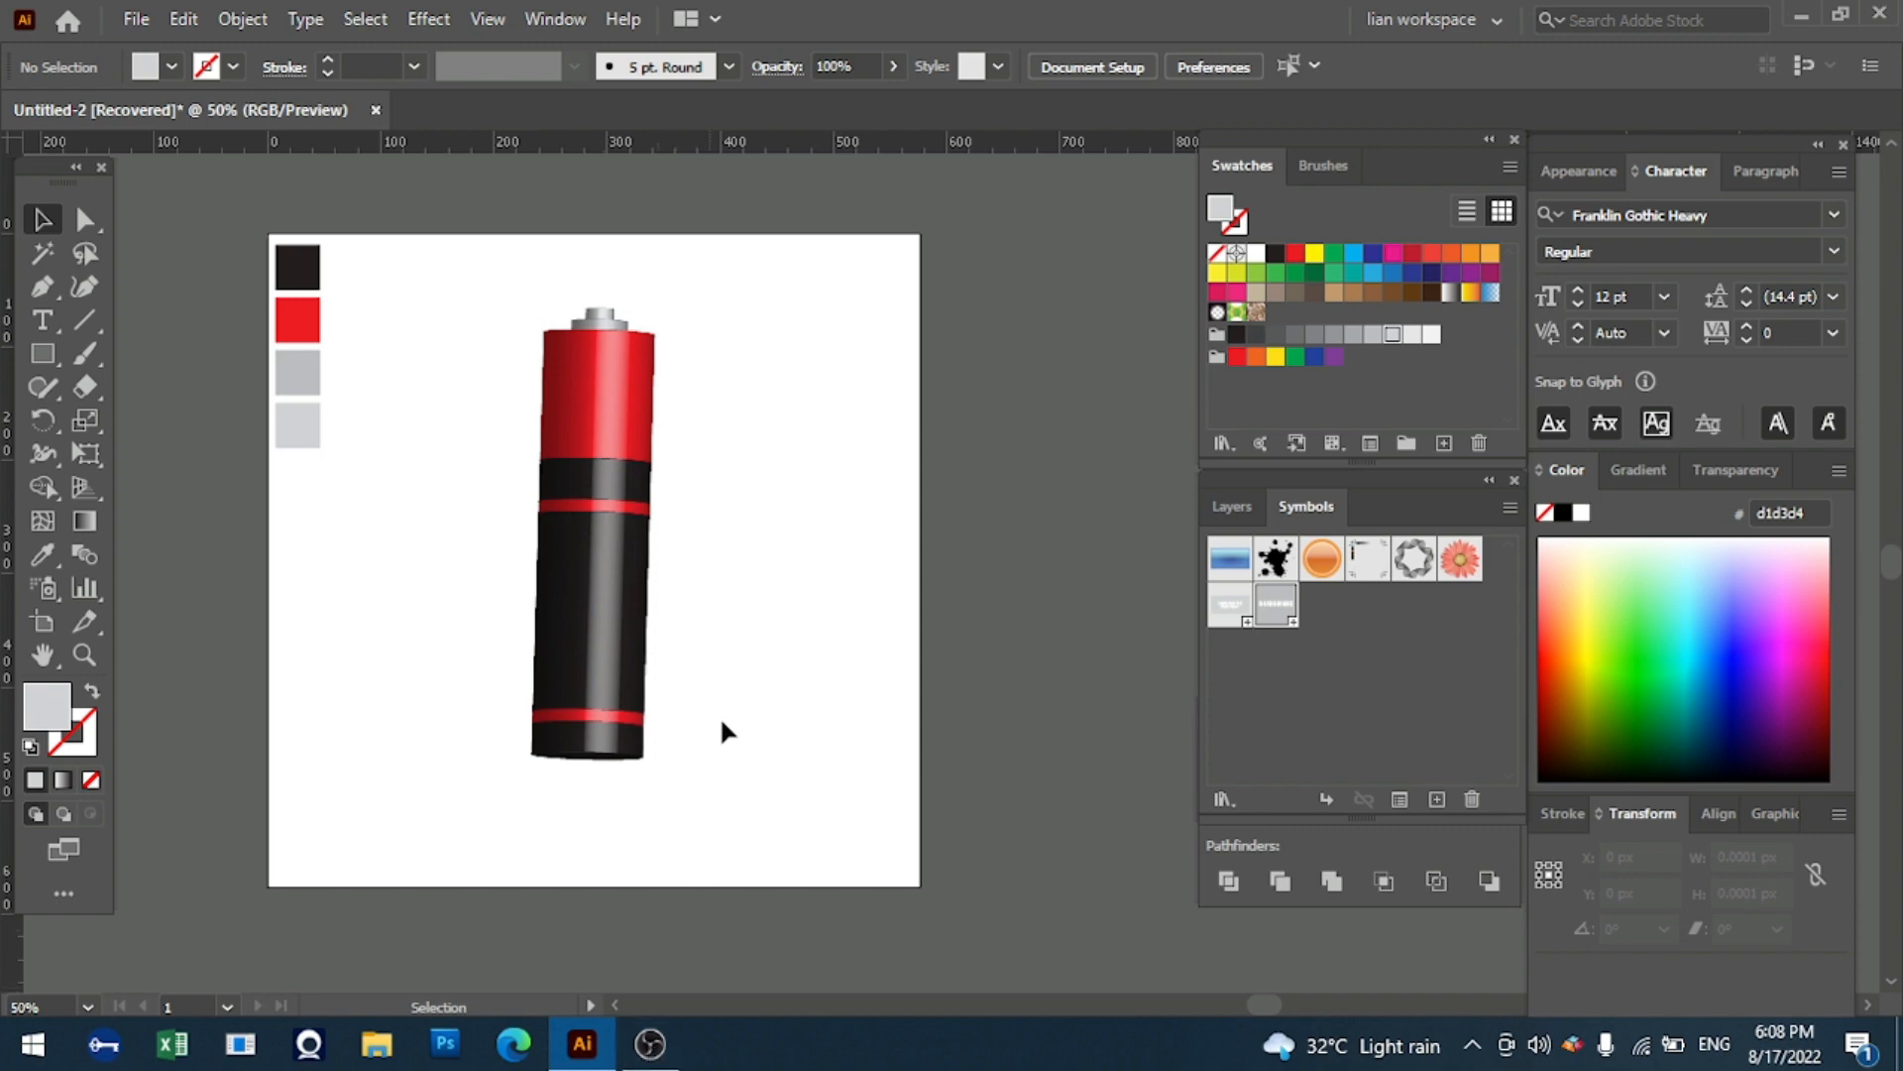
- Draw an ellipse about 250 × 71 px over the battery's base and fill it with the dark swatch 231f20
click(34, 353)
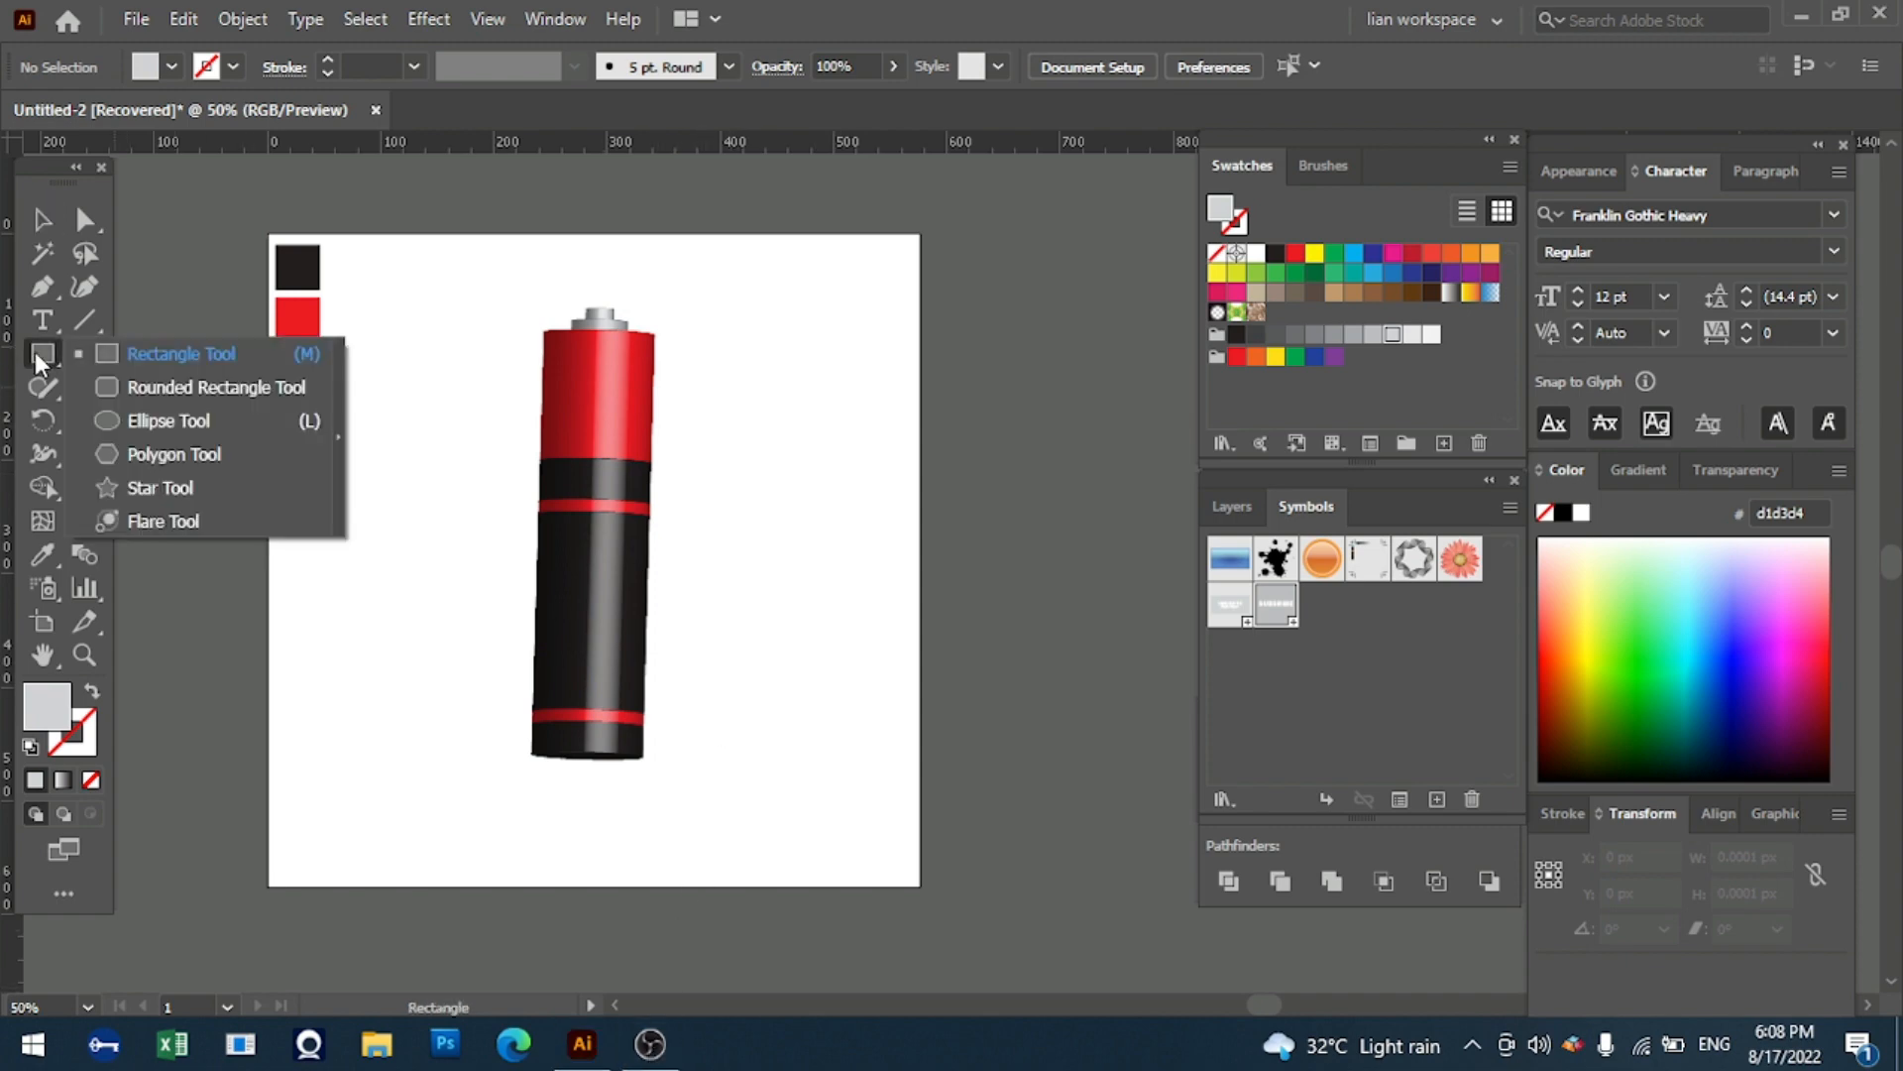
click(159, 420)
drag(455, 736, 734, 817)
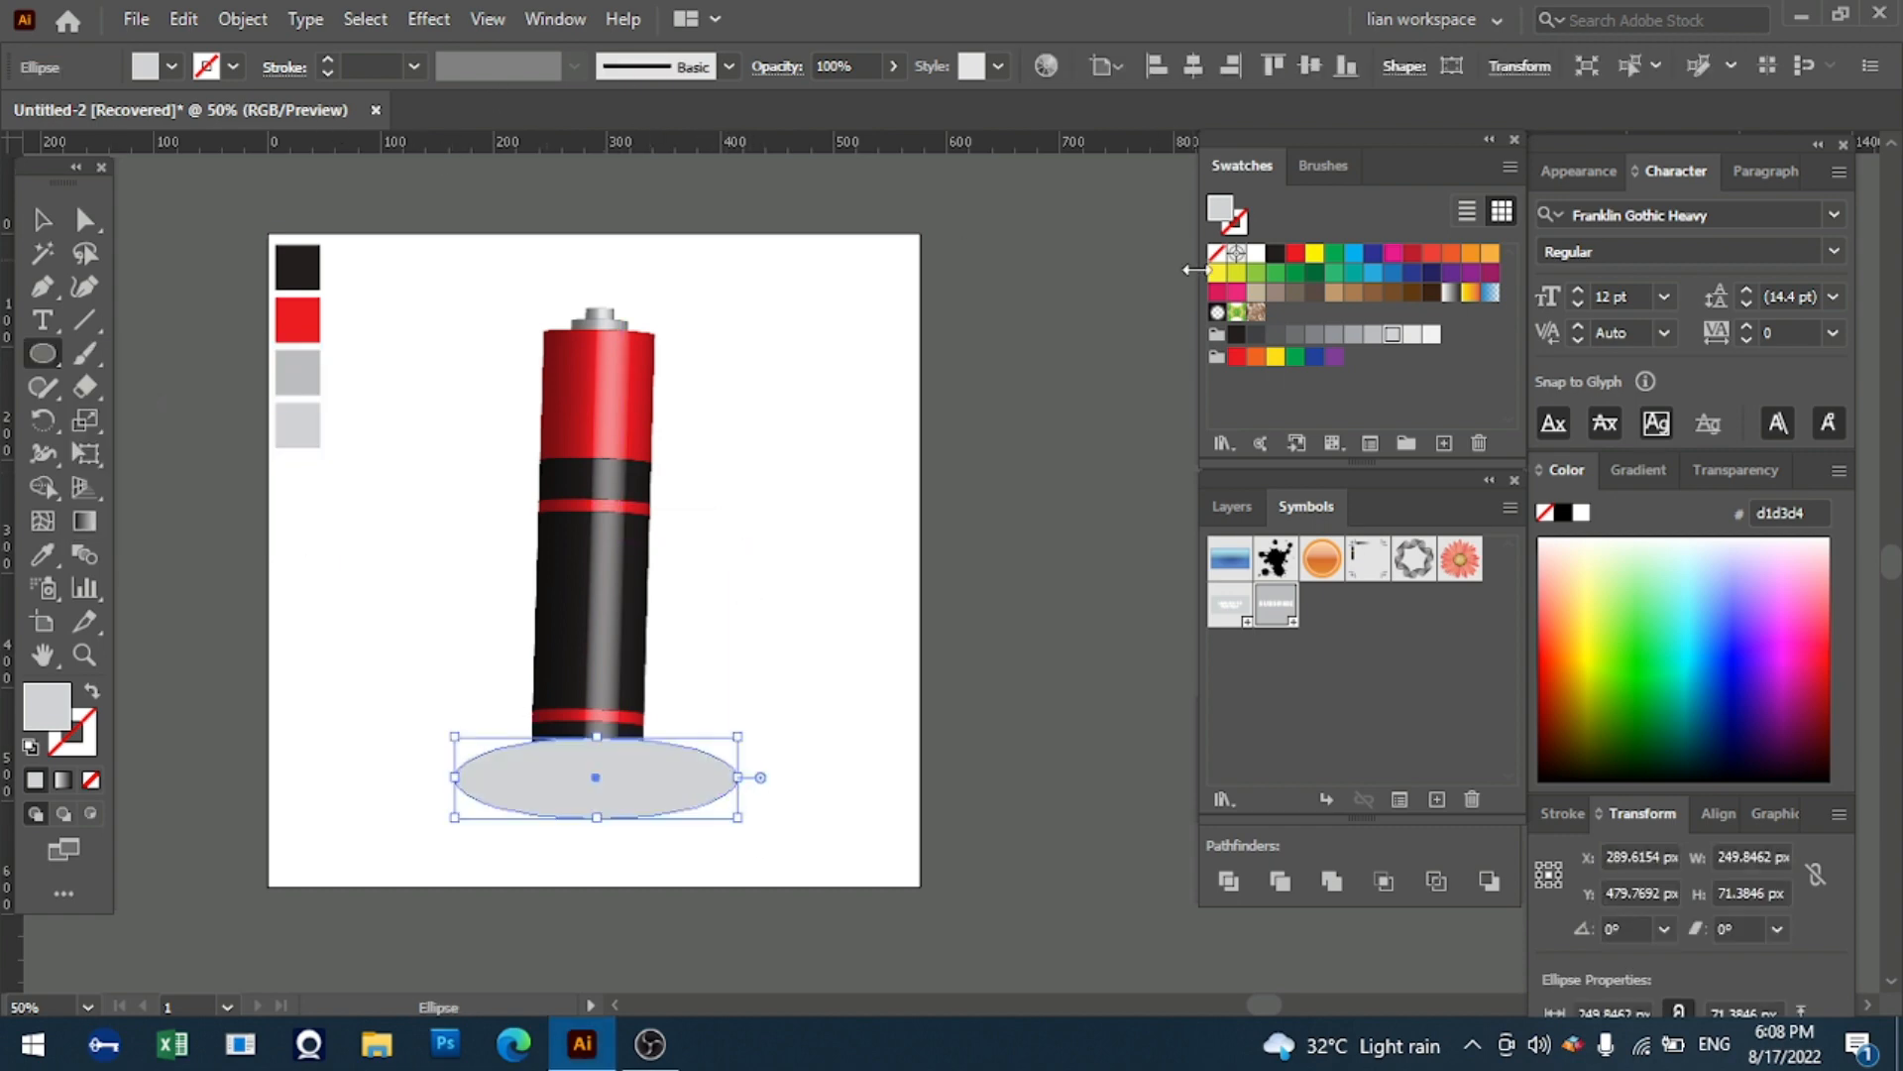
click(1237, 334)
click(32, 227)
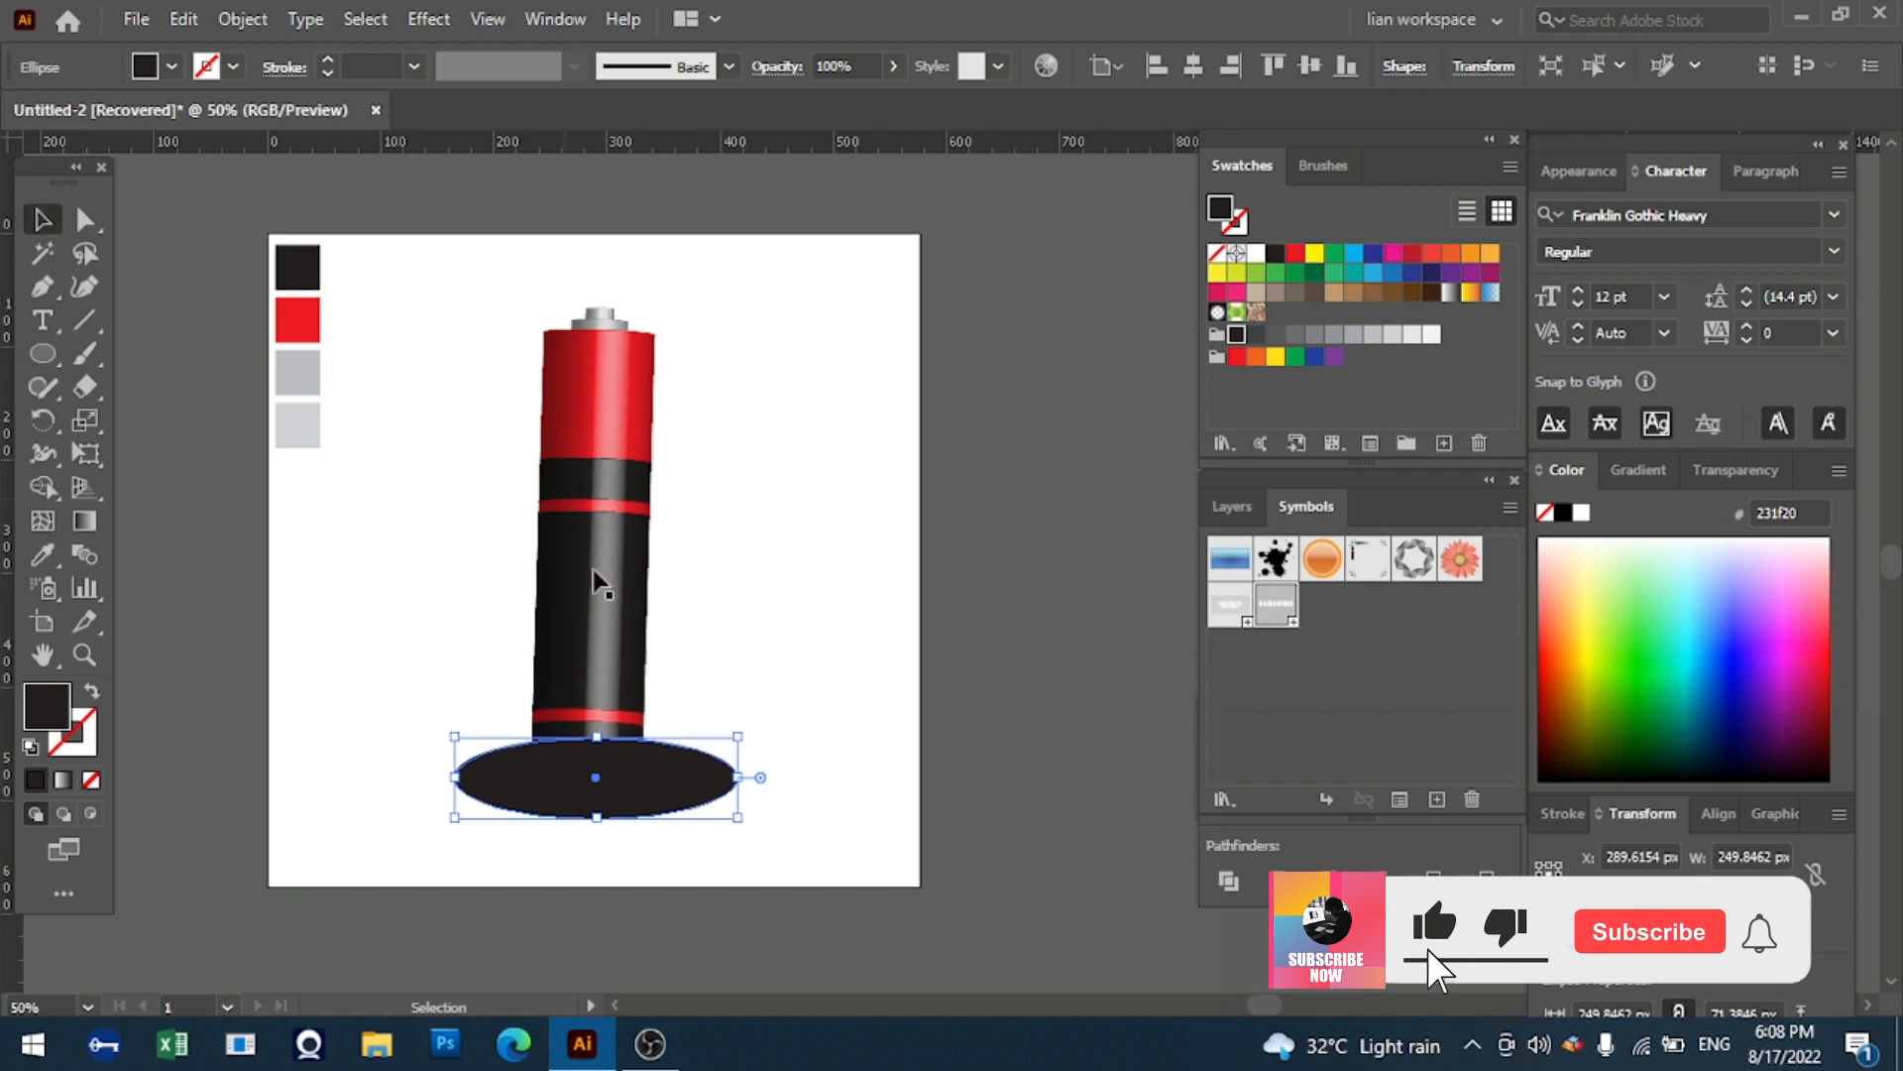
- Send the dark ellipse behind the battery and shift it slightly up and to the left under the base
right_click(611, 779)
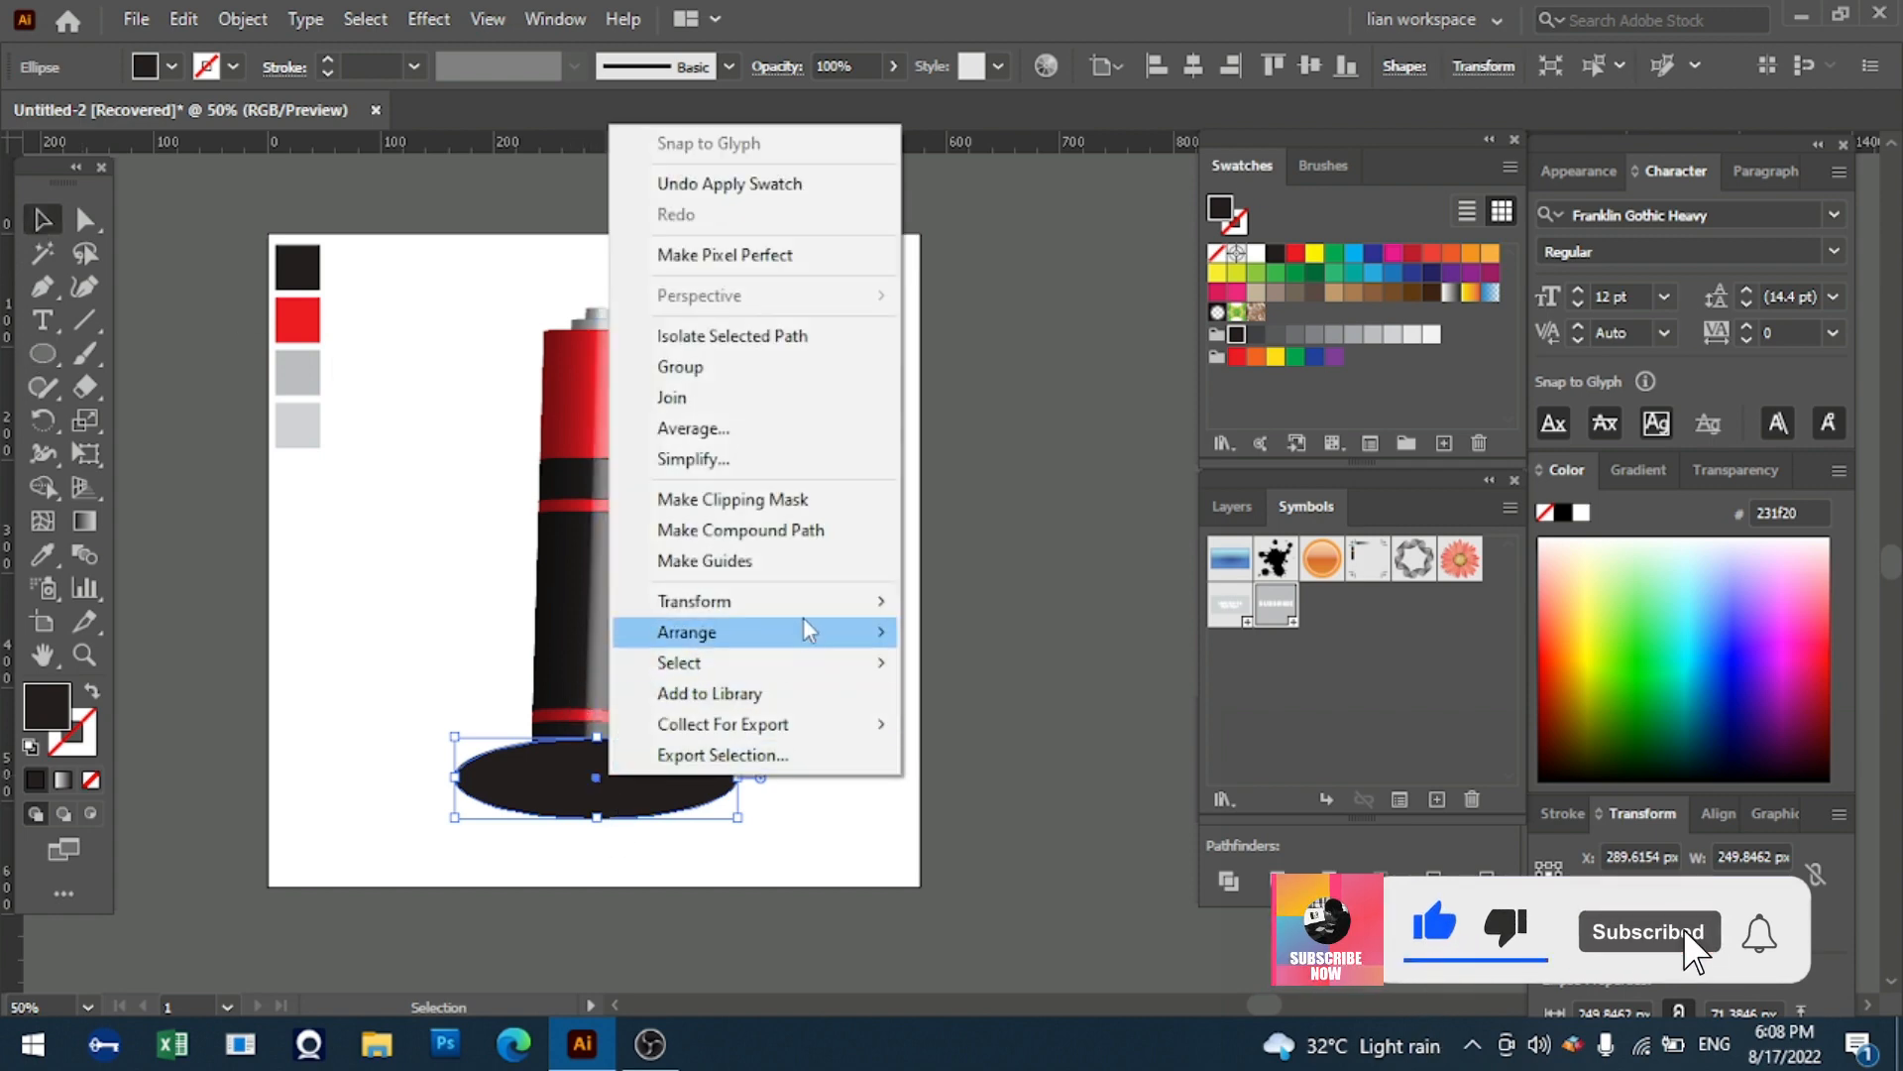
mouse_move(813, 605)
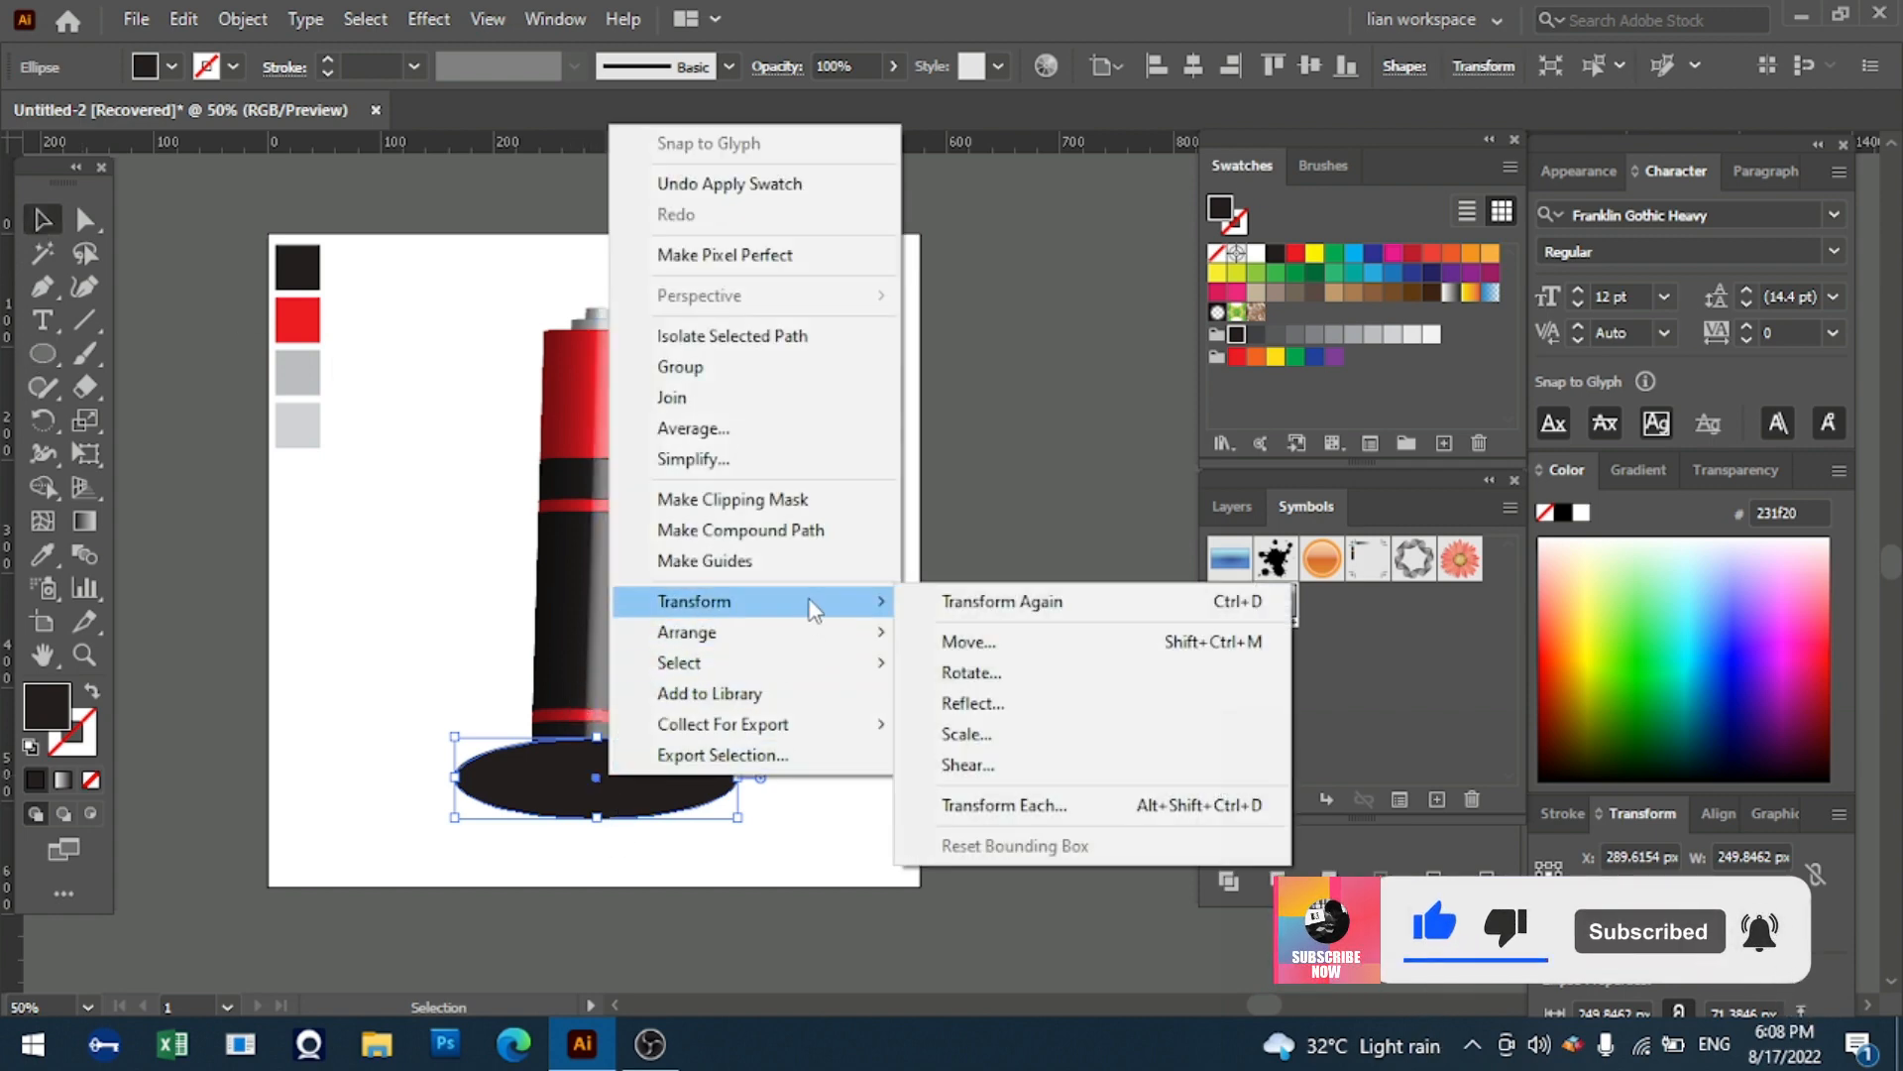
click(960, 724)
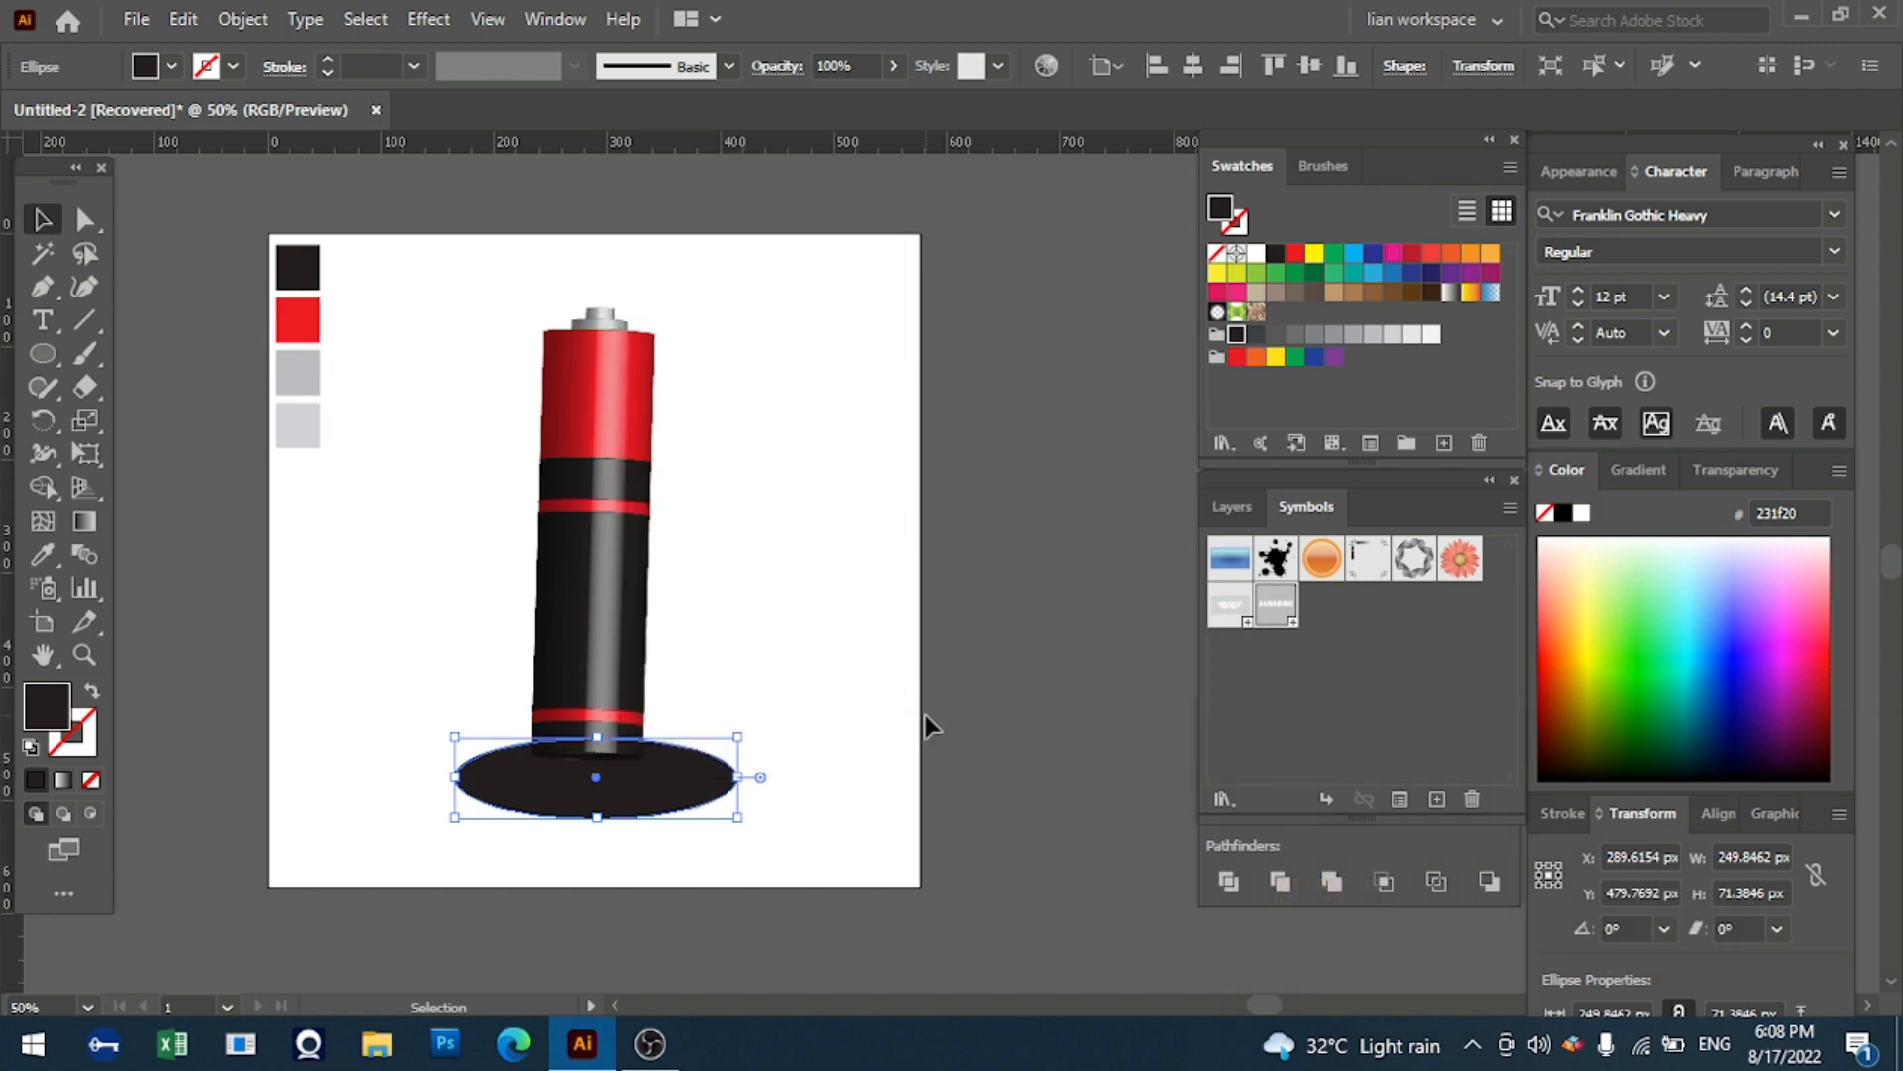
click(820, 703)
drag(663, 789, 660, 790)
- Apply a Gaussian Blur with a radius of about 93.3 pixels to the ellipse to form a soft shadow
click(429, 20)
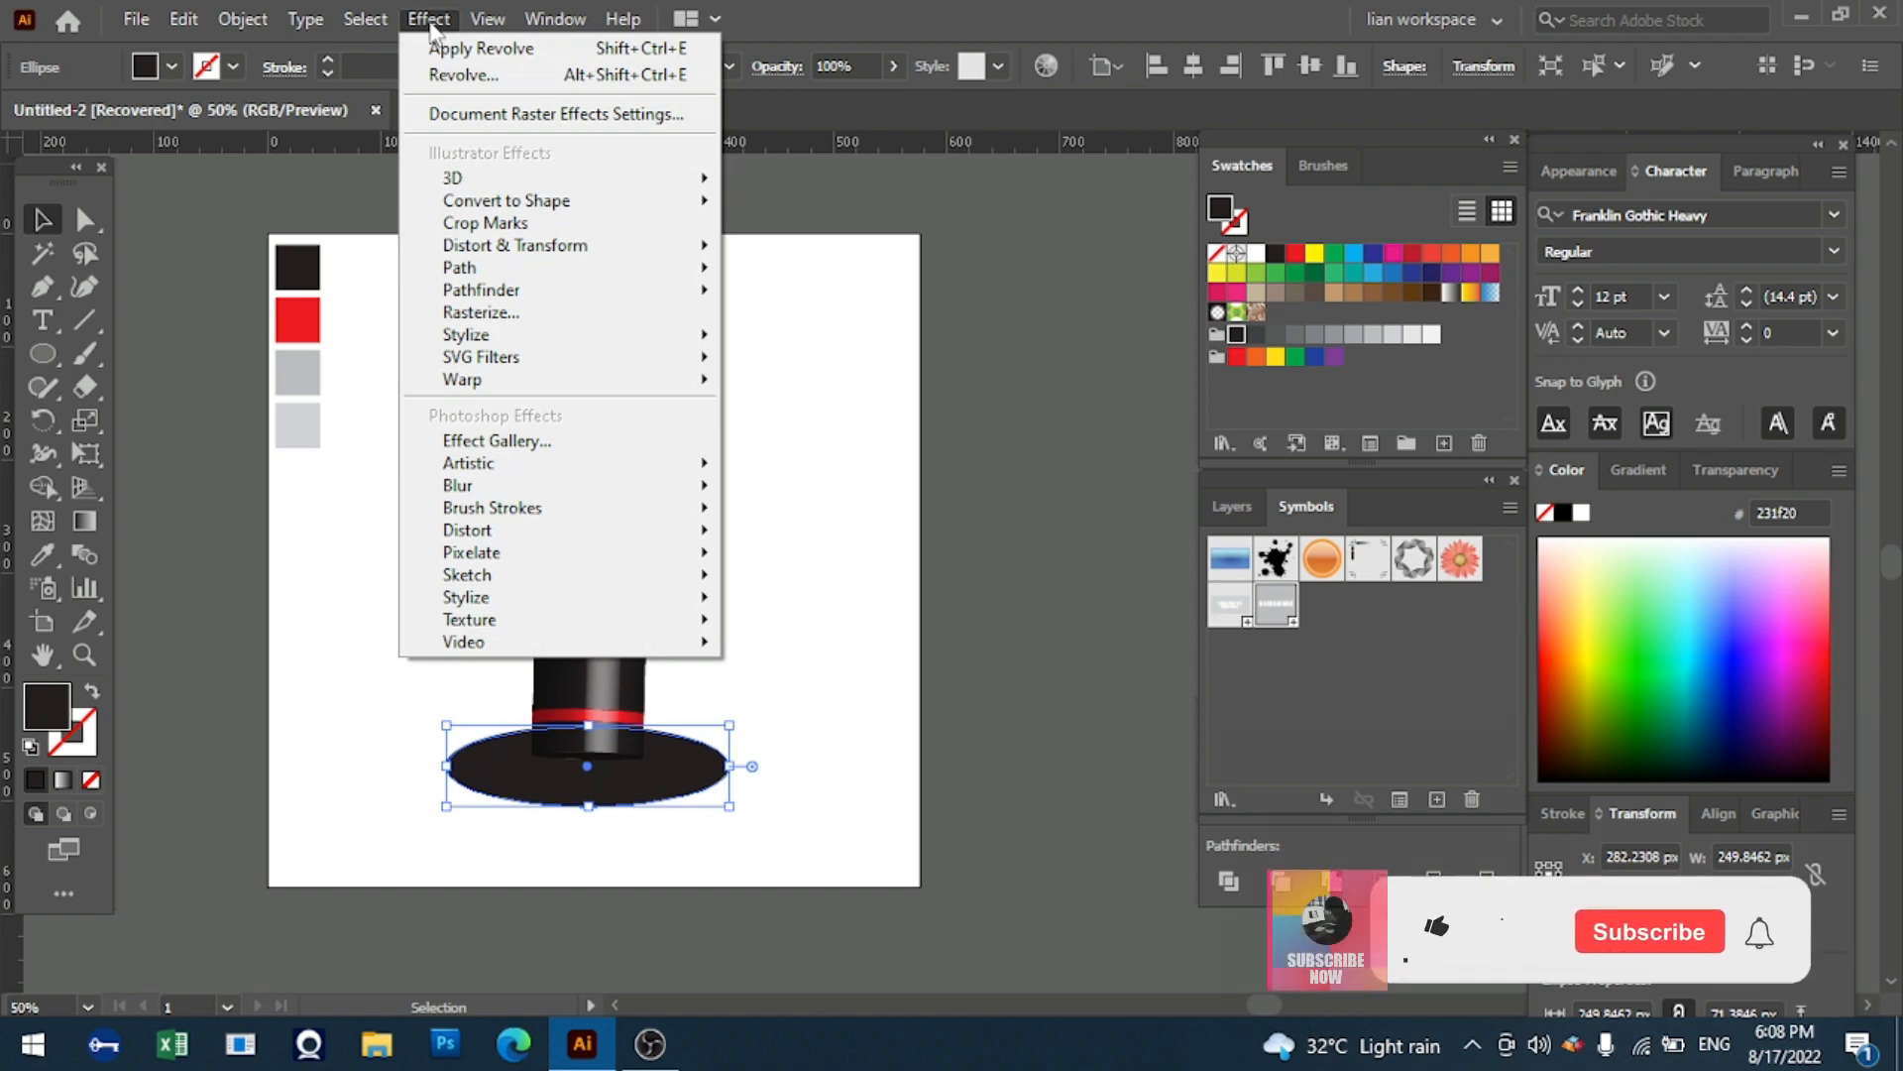
mouse_move(595, 486)
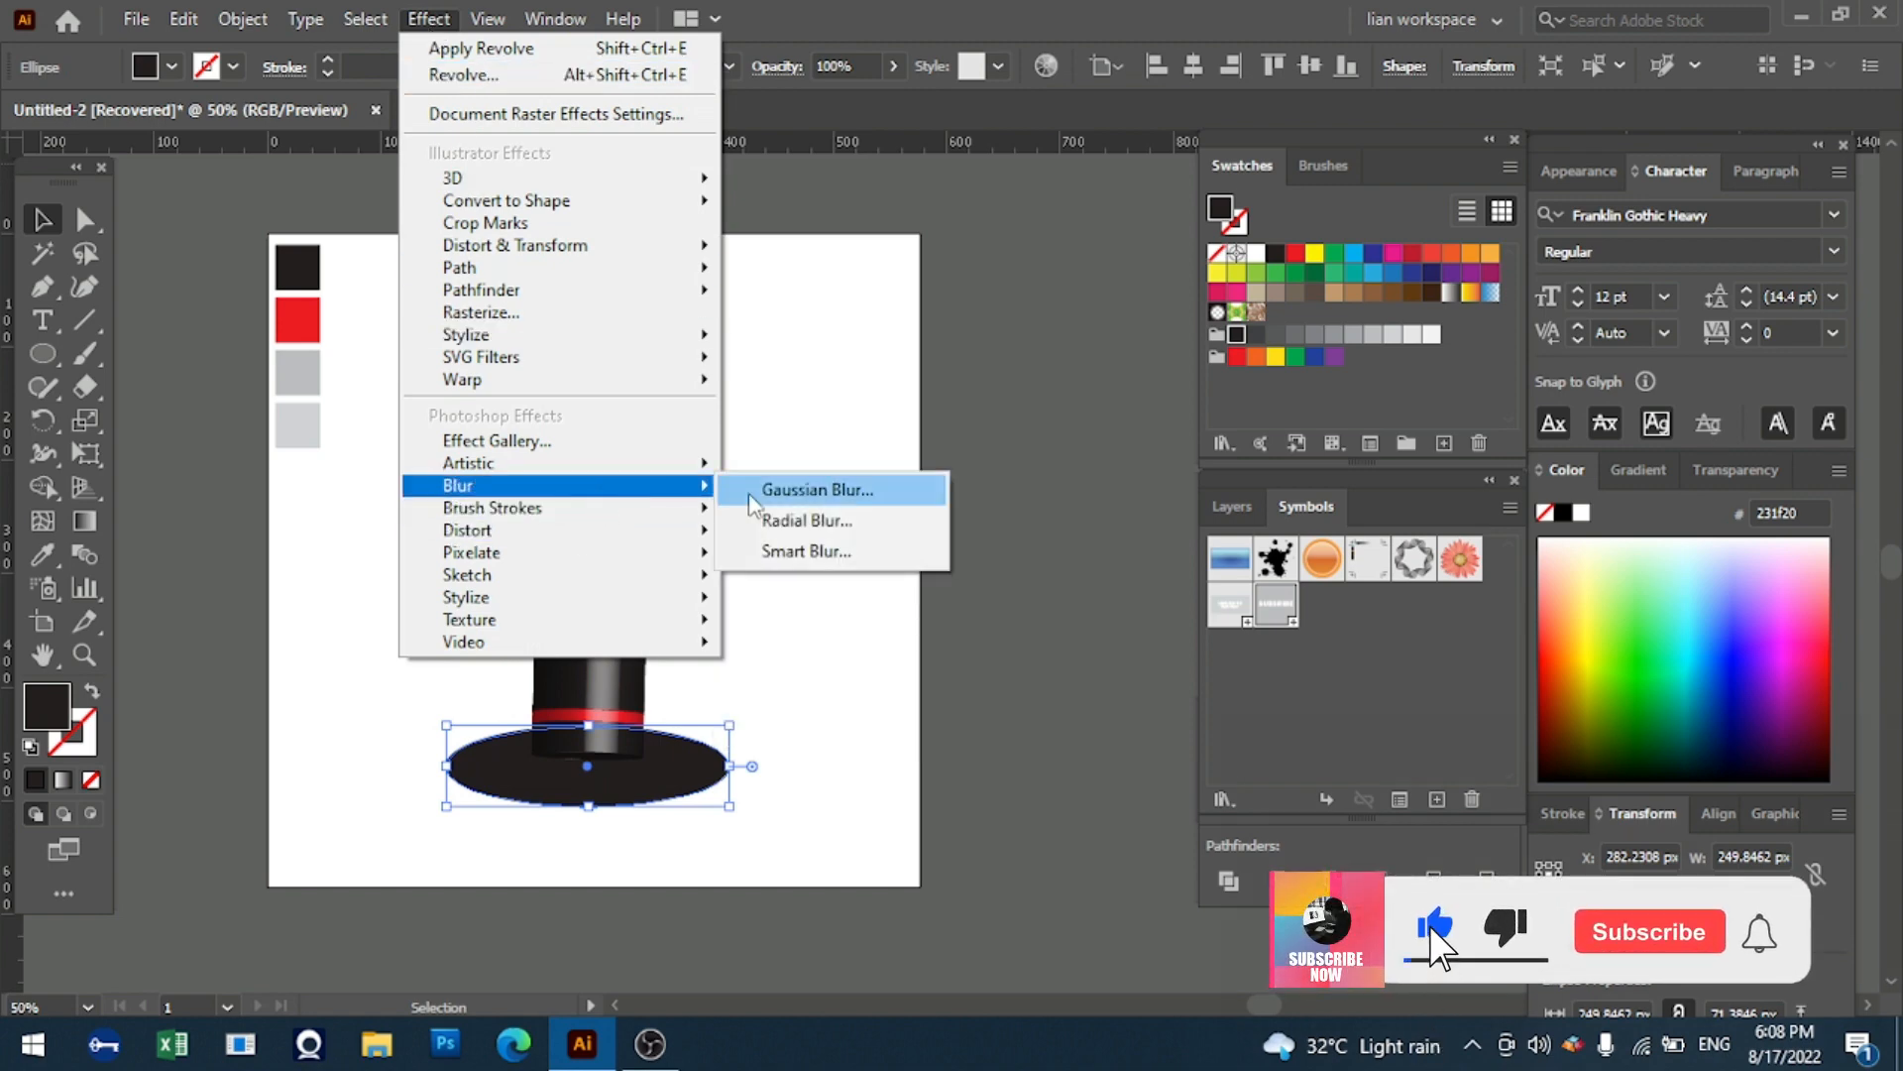
click(758, 496)
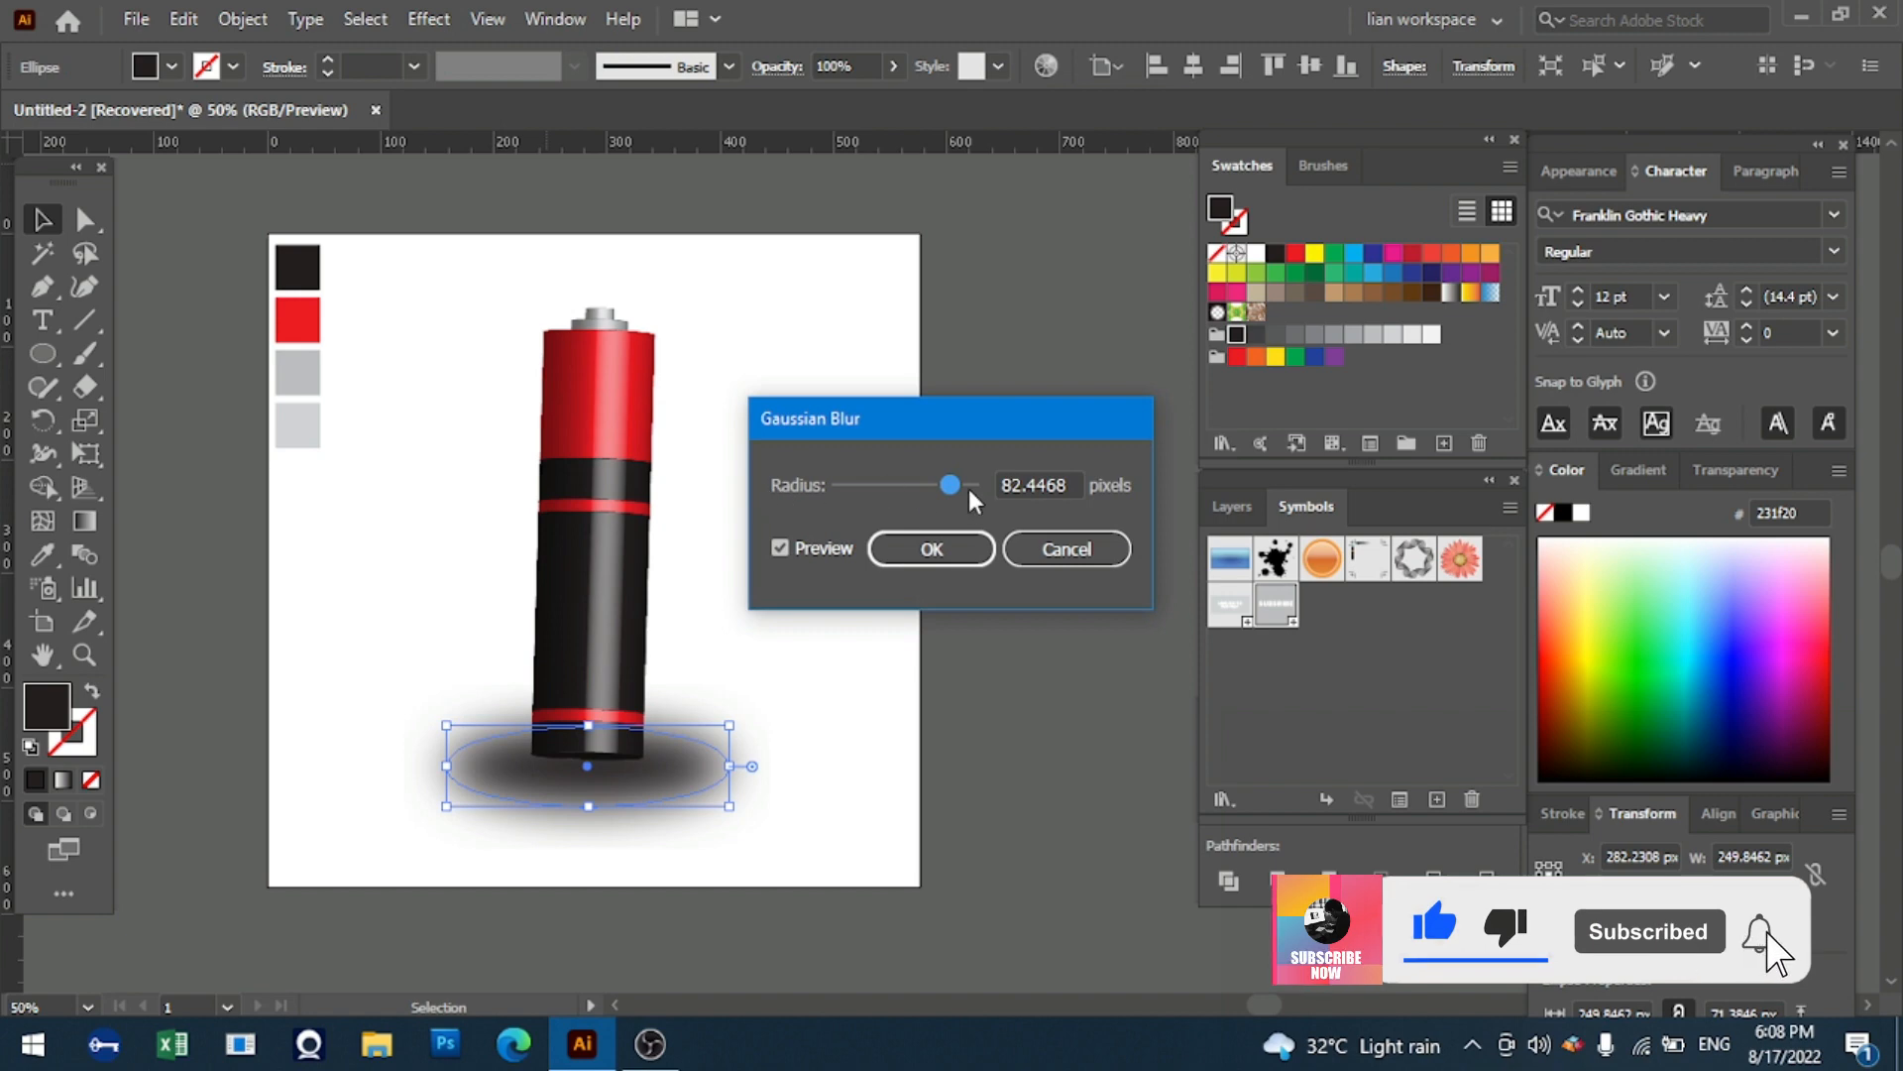
mouse_move(933, 478)
mouse_down()
mouse_move(913, 477)
mouse_move(983, 492)
mouse_move(958, 491)
mouse_up()
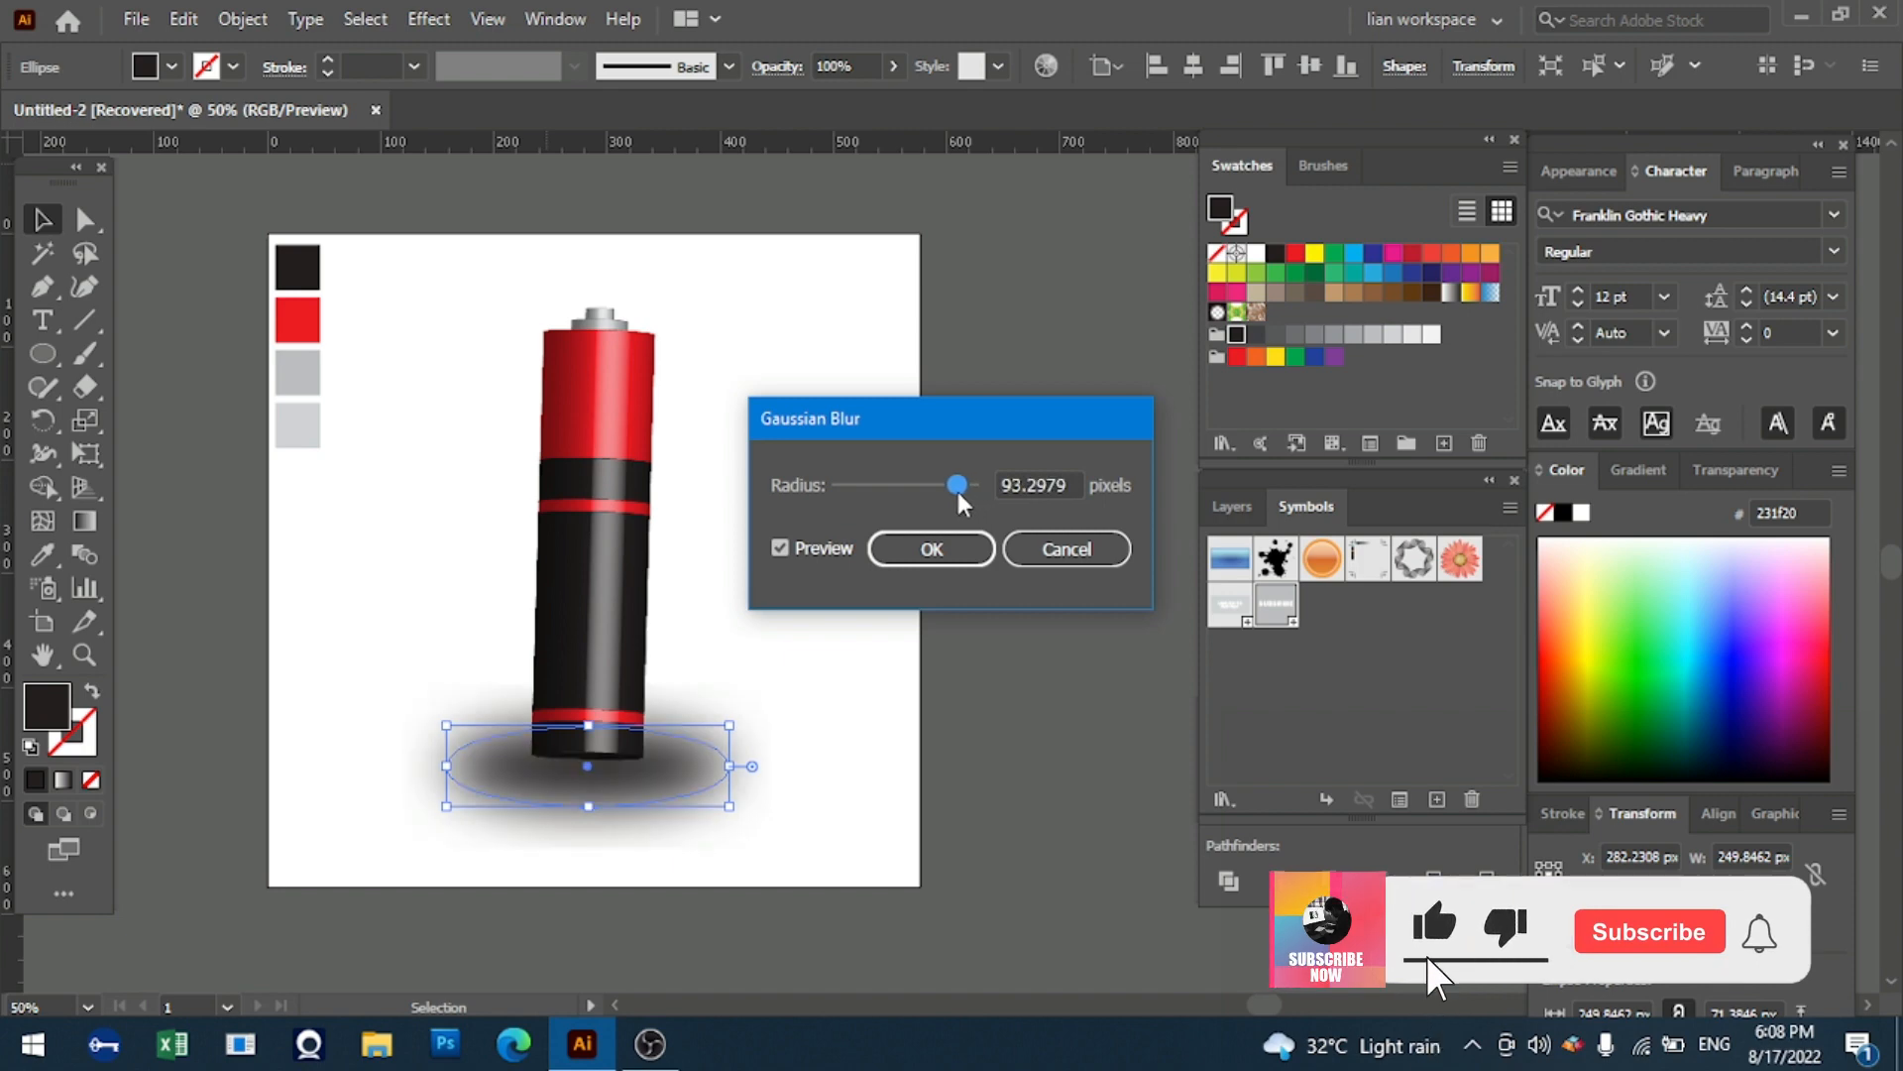
click(938, 551)
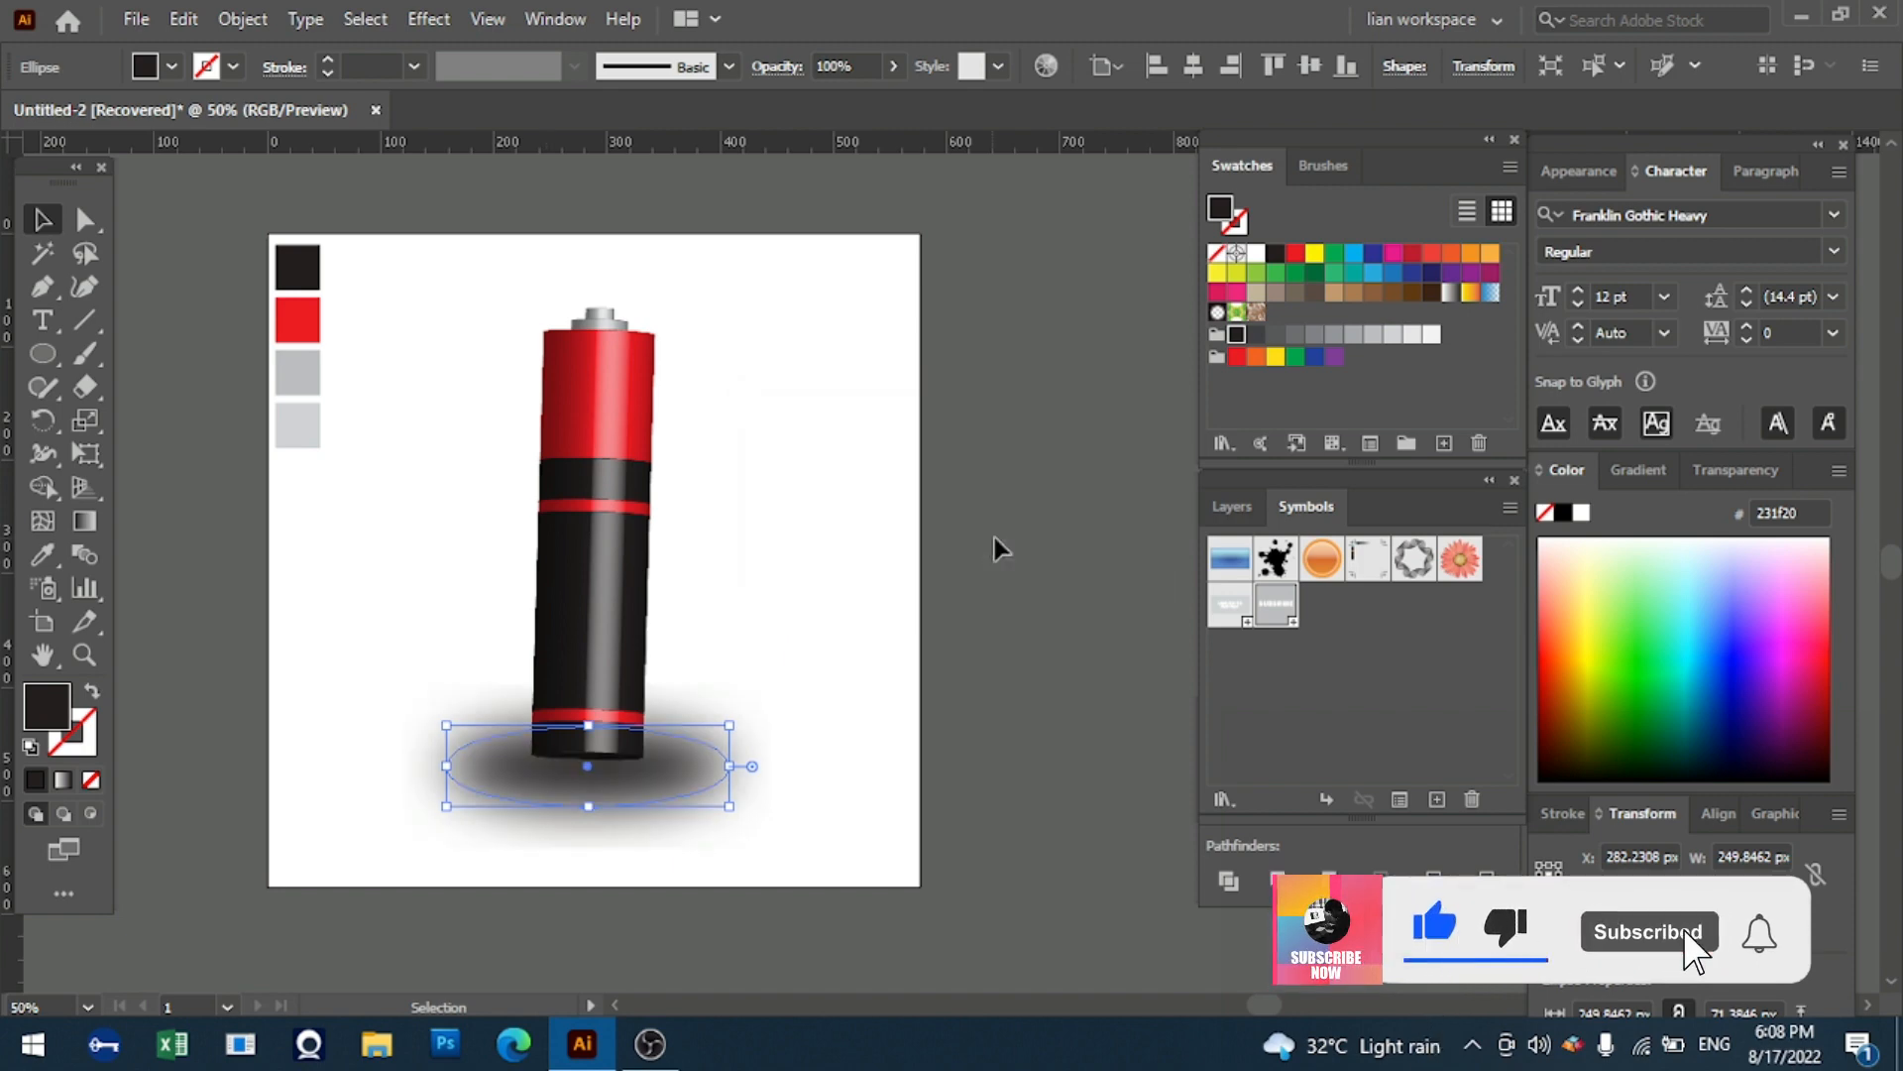
- Set the opacity of the blurred shadow ellipse to 88%
click(999, 546)
scroll(999, 546, down, 2)
click(641, 684)
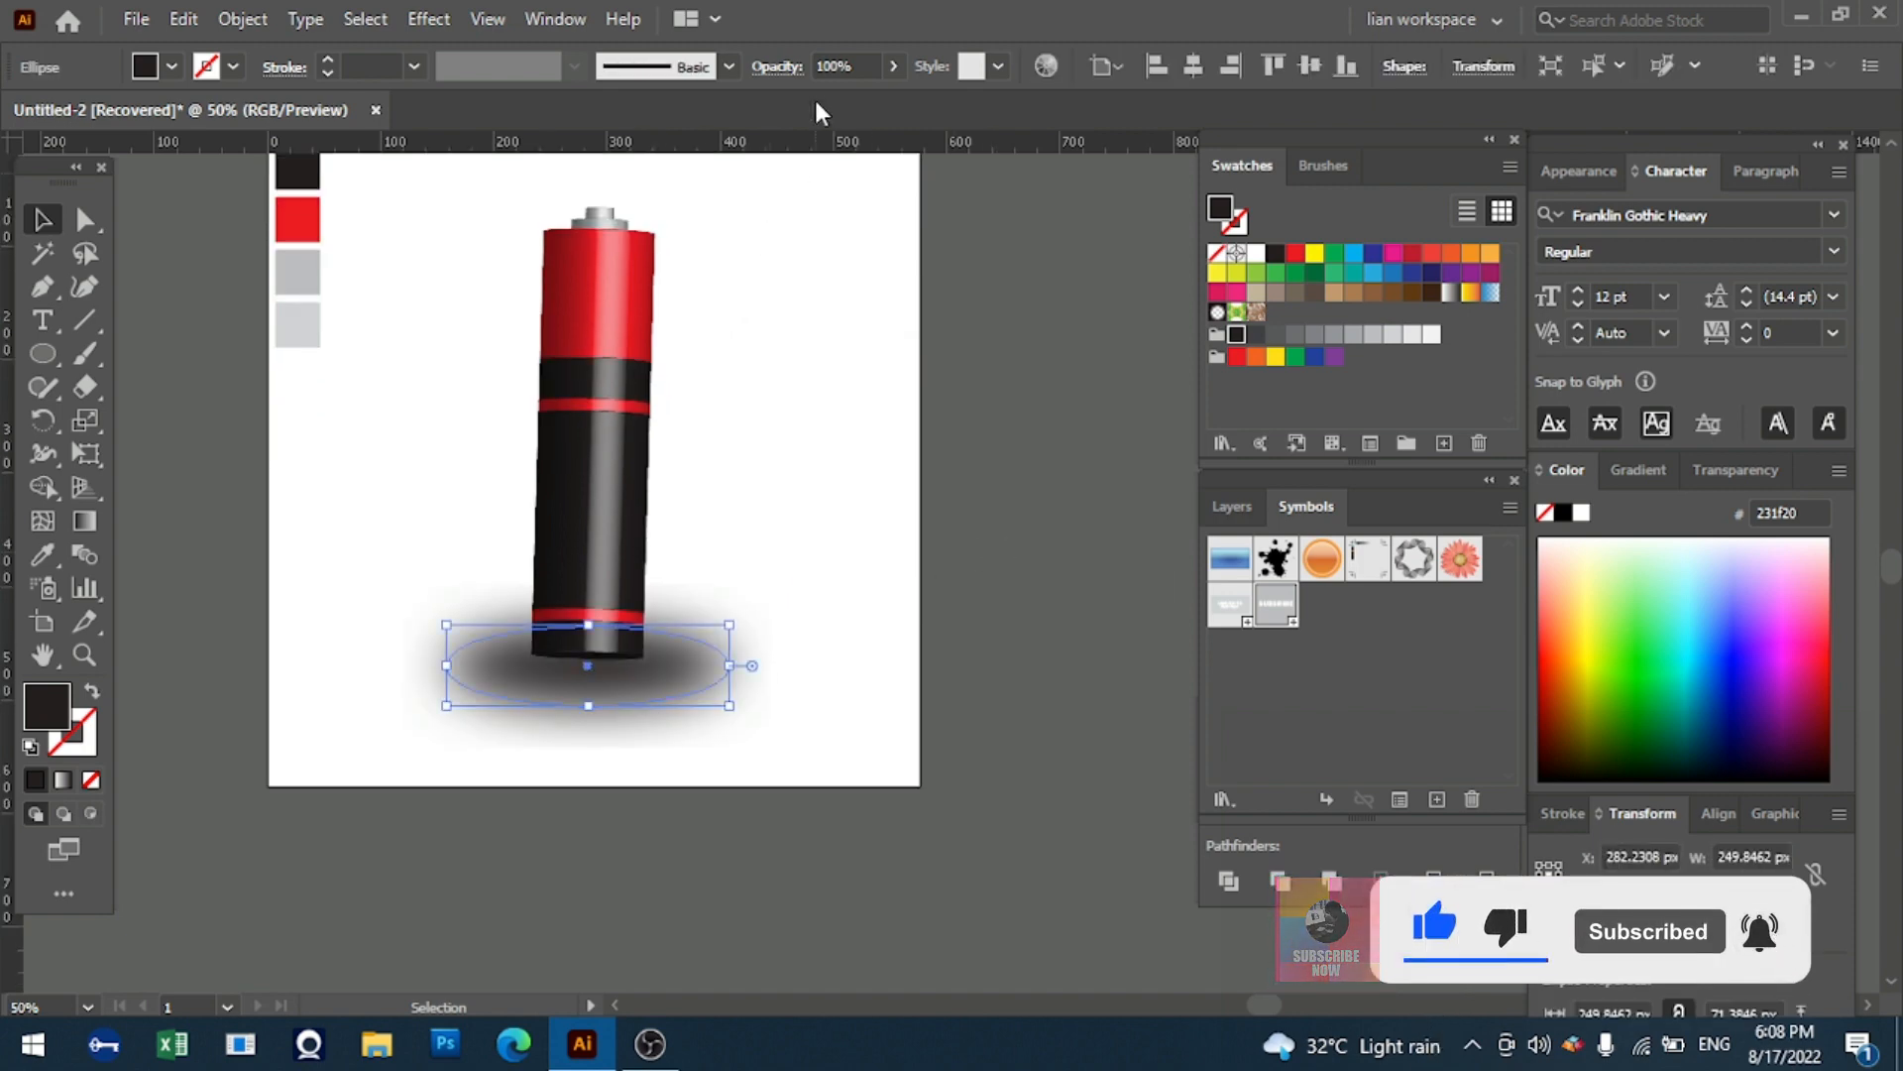
click(839, 66)
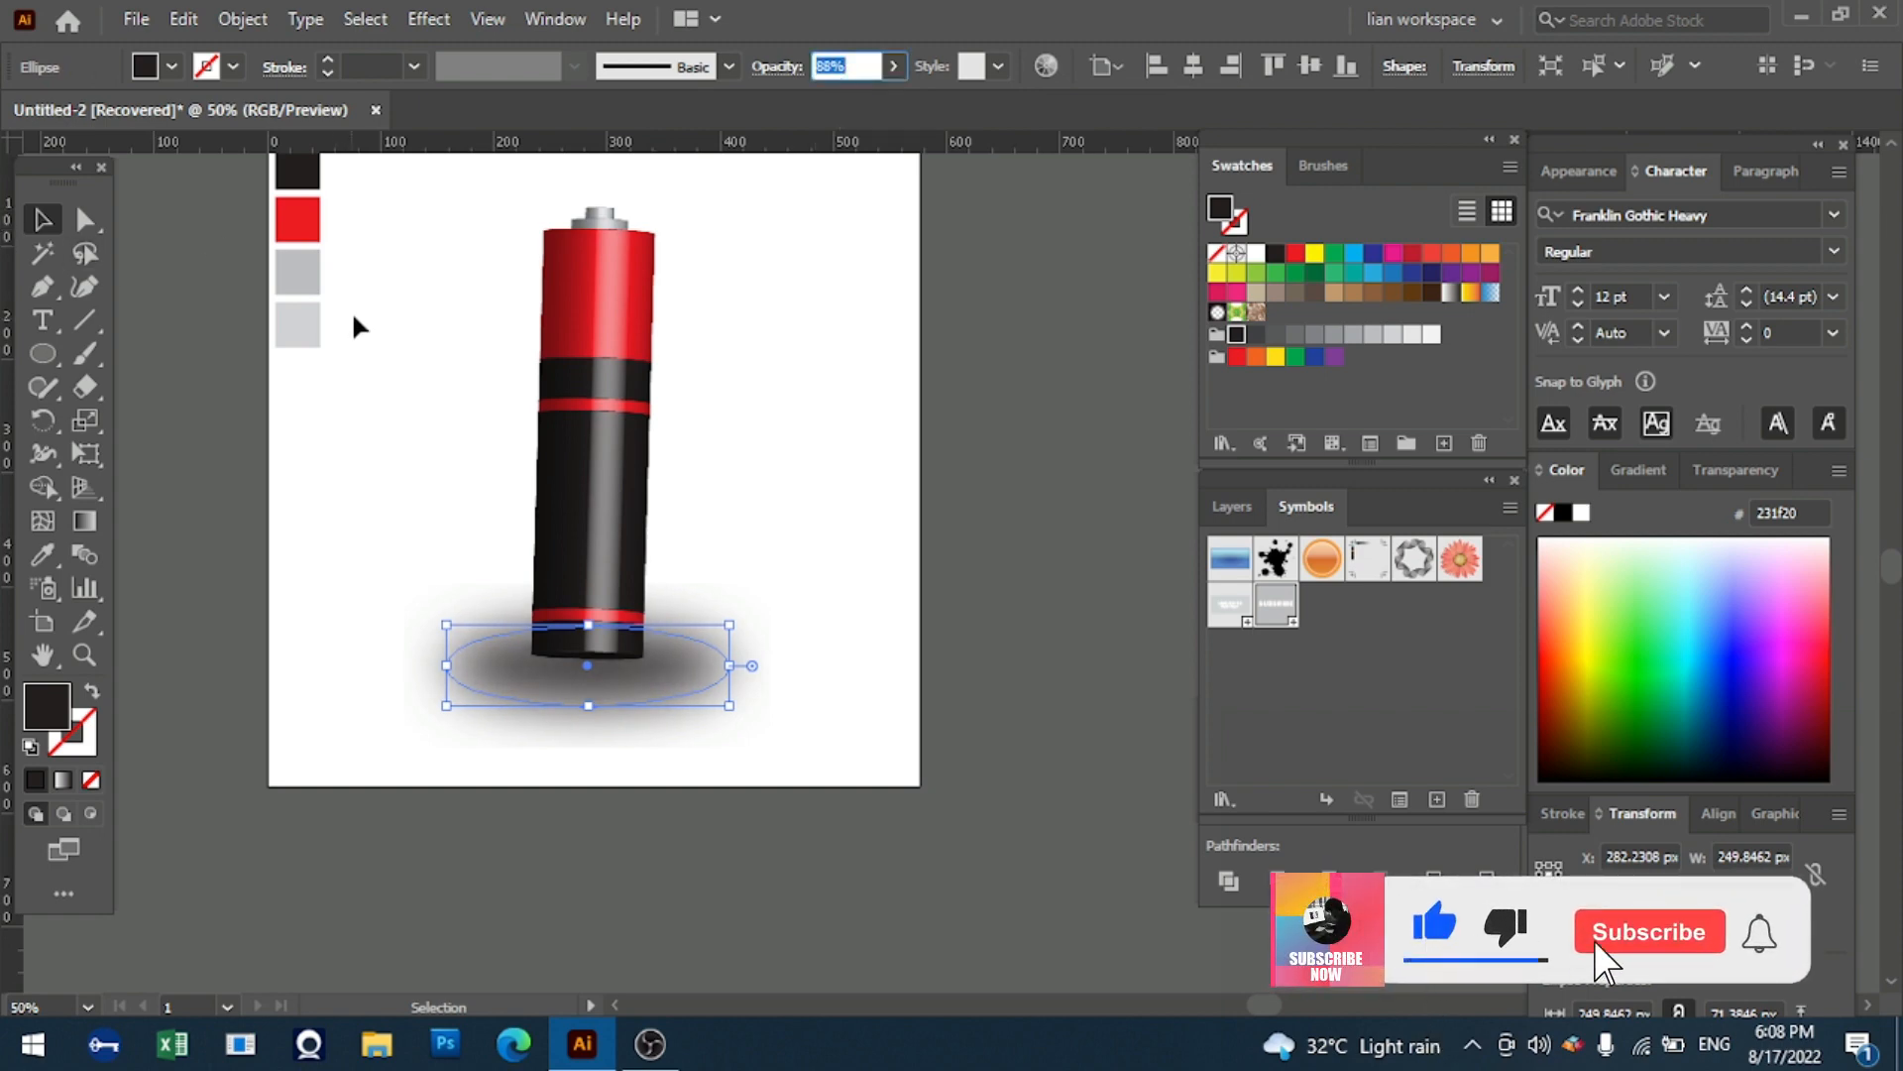
click(748, 370)
scroll(748, 369, up, 2)
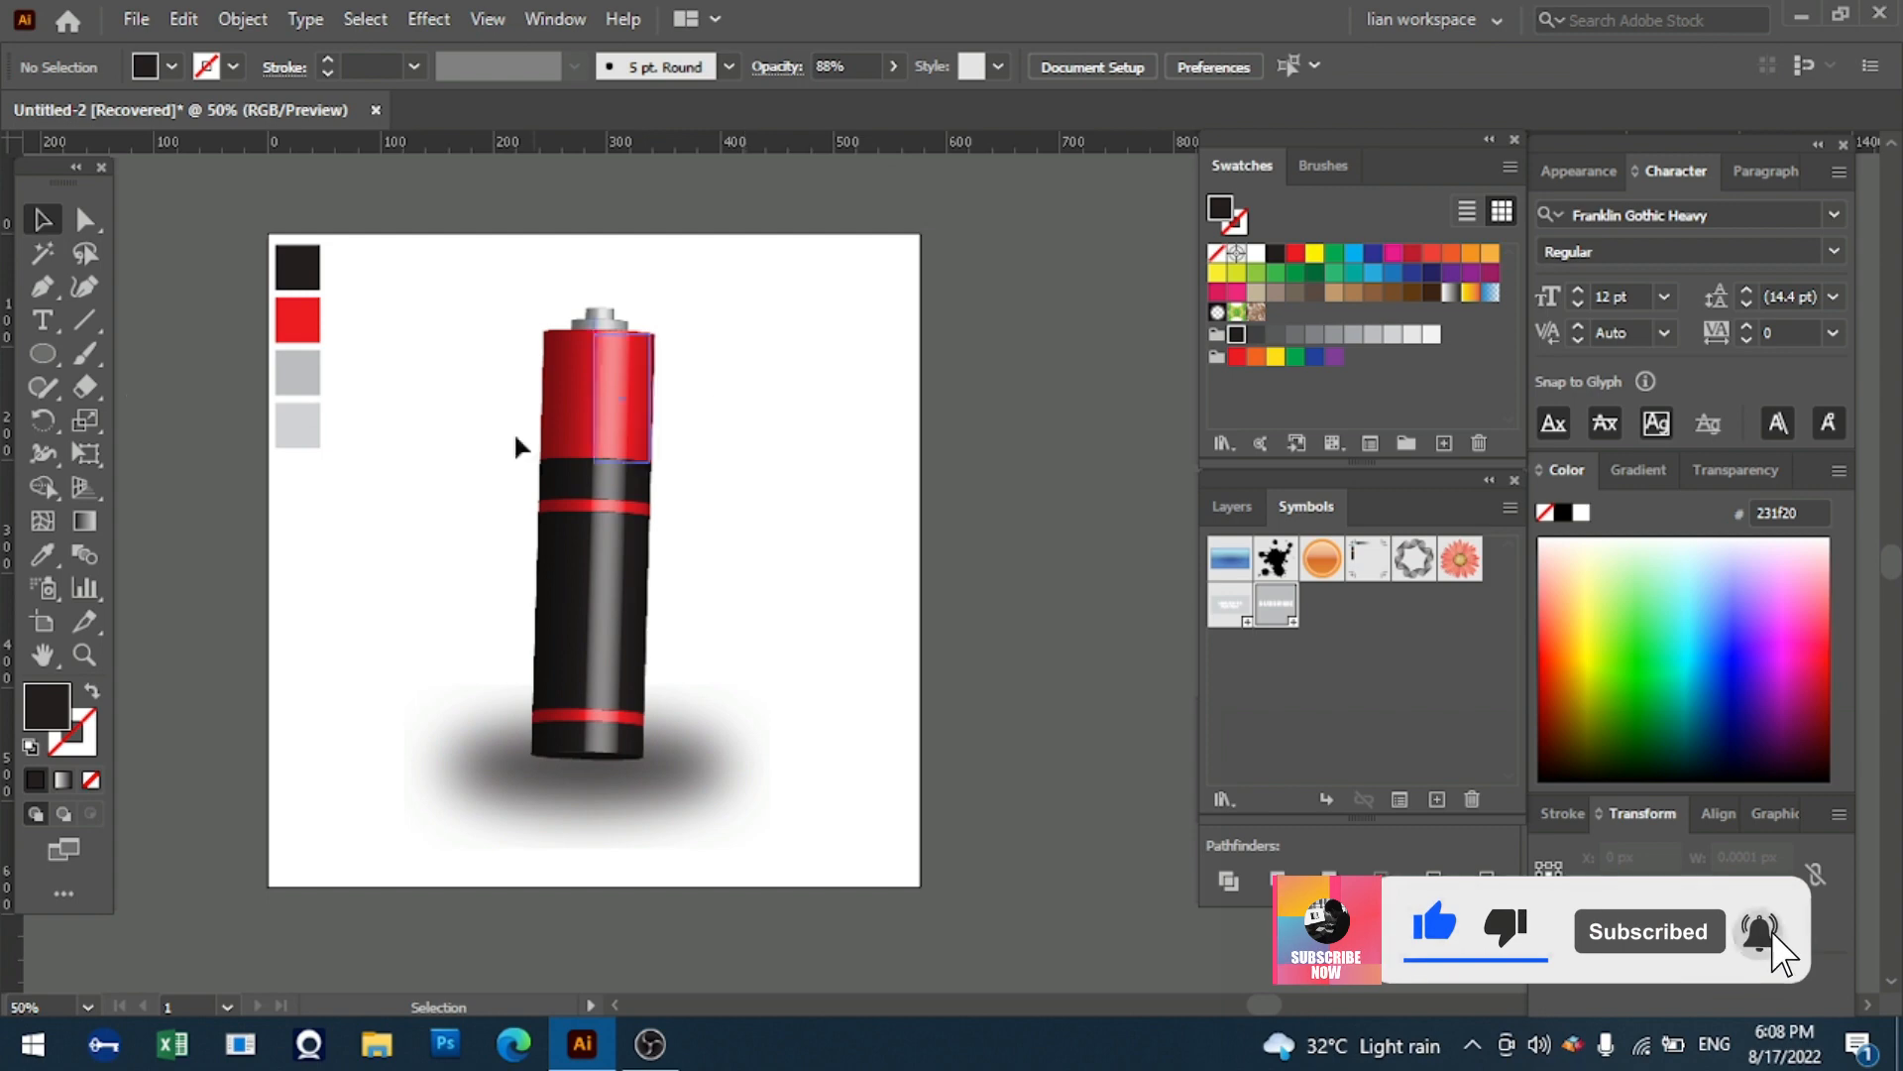
- Draw a rectangle about 572 × 572 px over the artboard and fill it with the orange swatch f7941d
click(45, 354)
key(m)
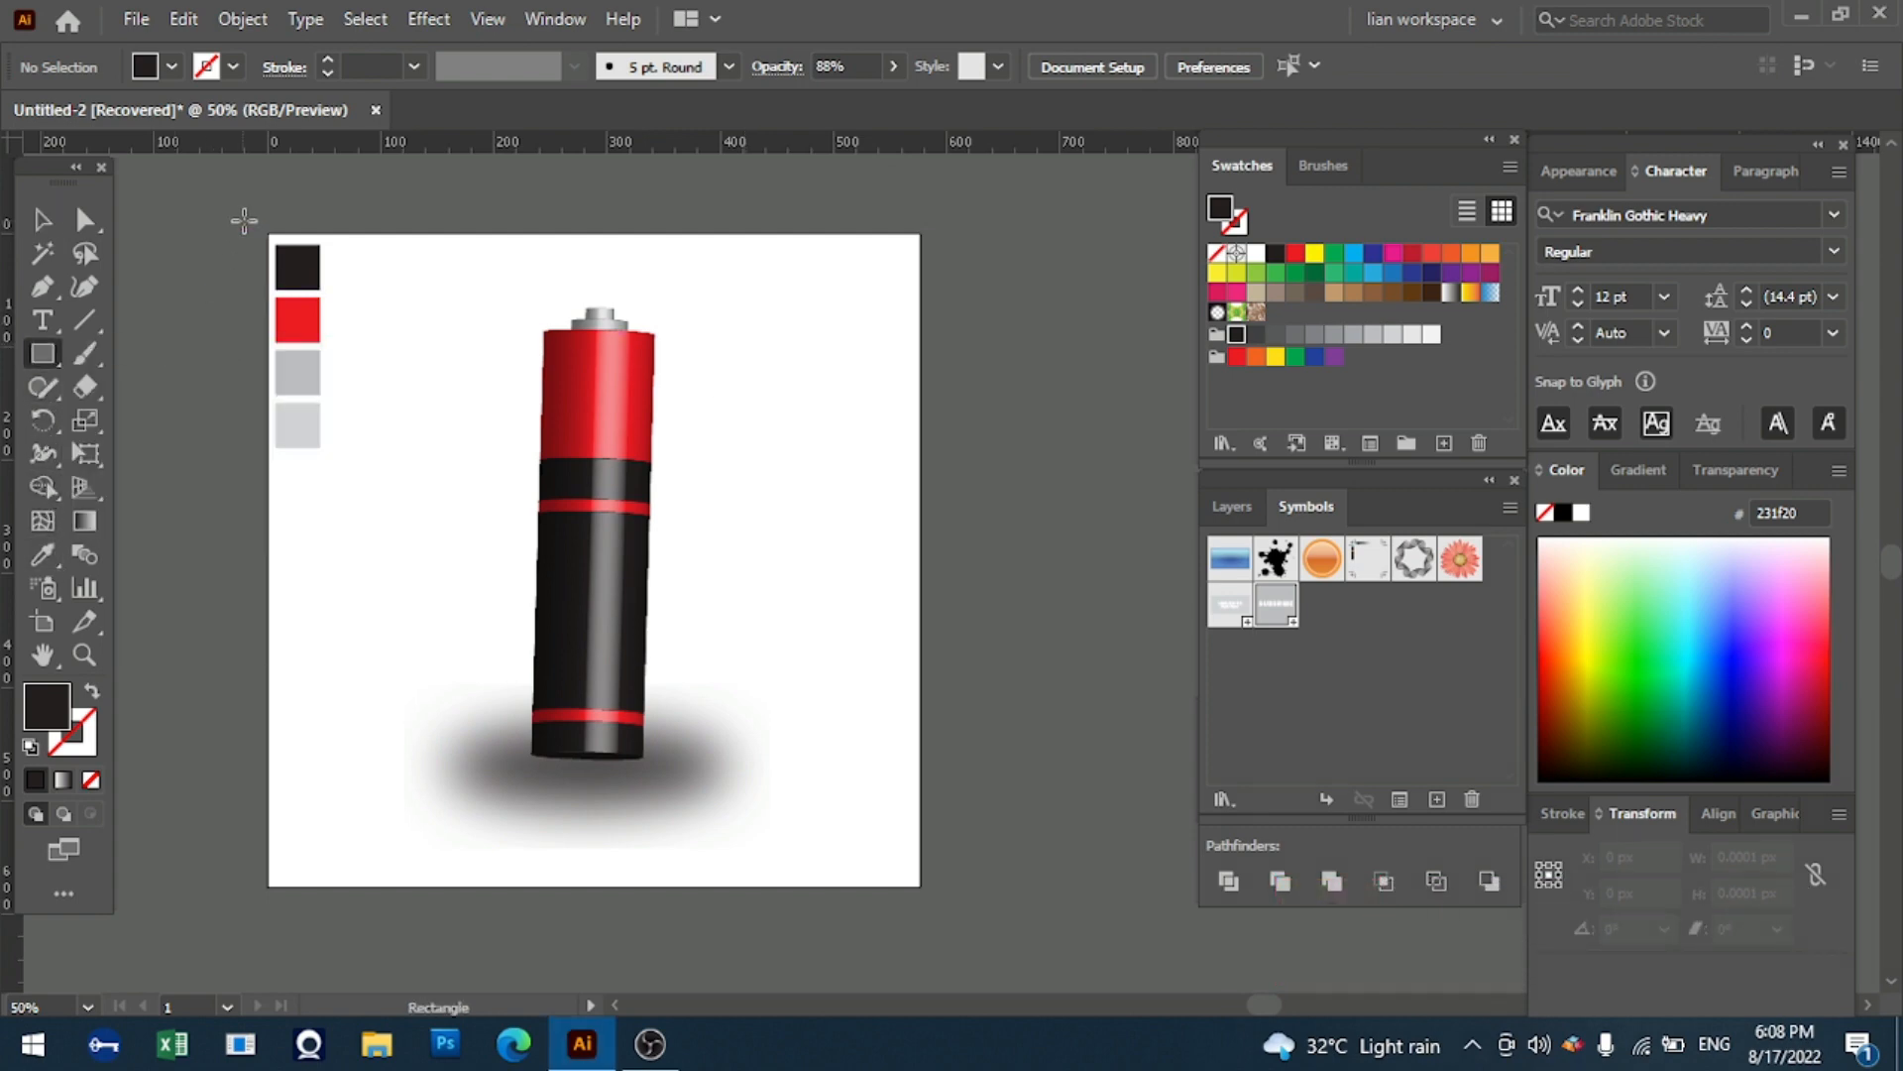
drag(269, 232, 917, 881)
drag(911, 863, 912, 865)
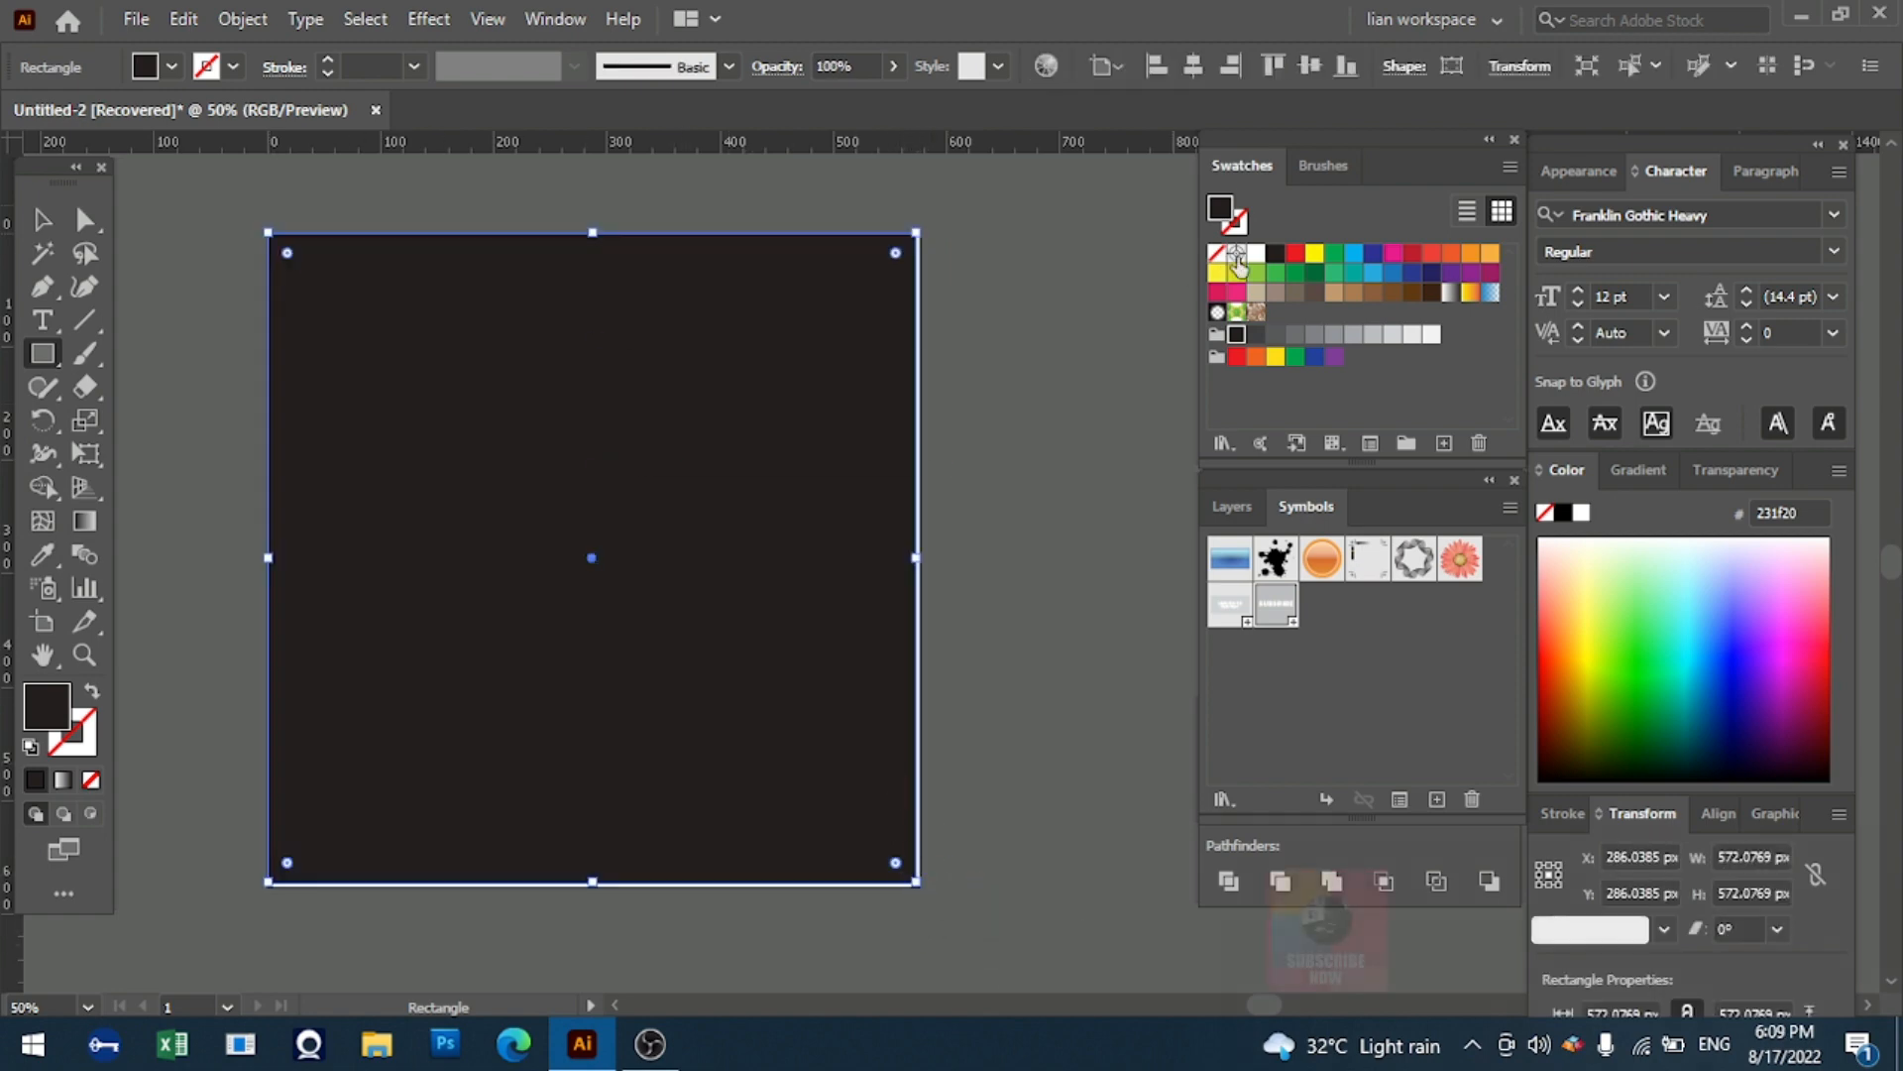
click(1490, 254)
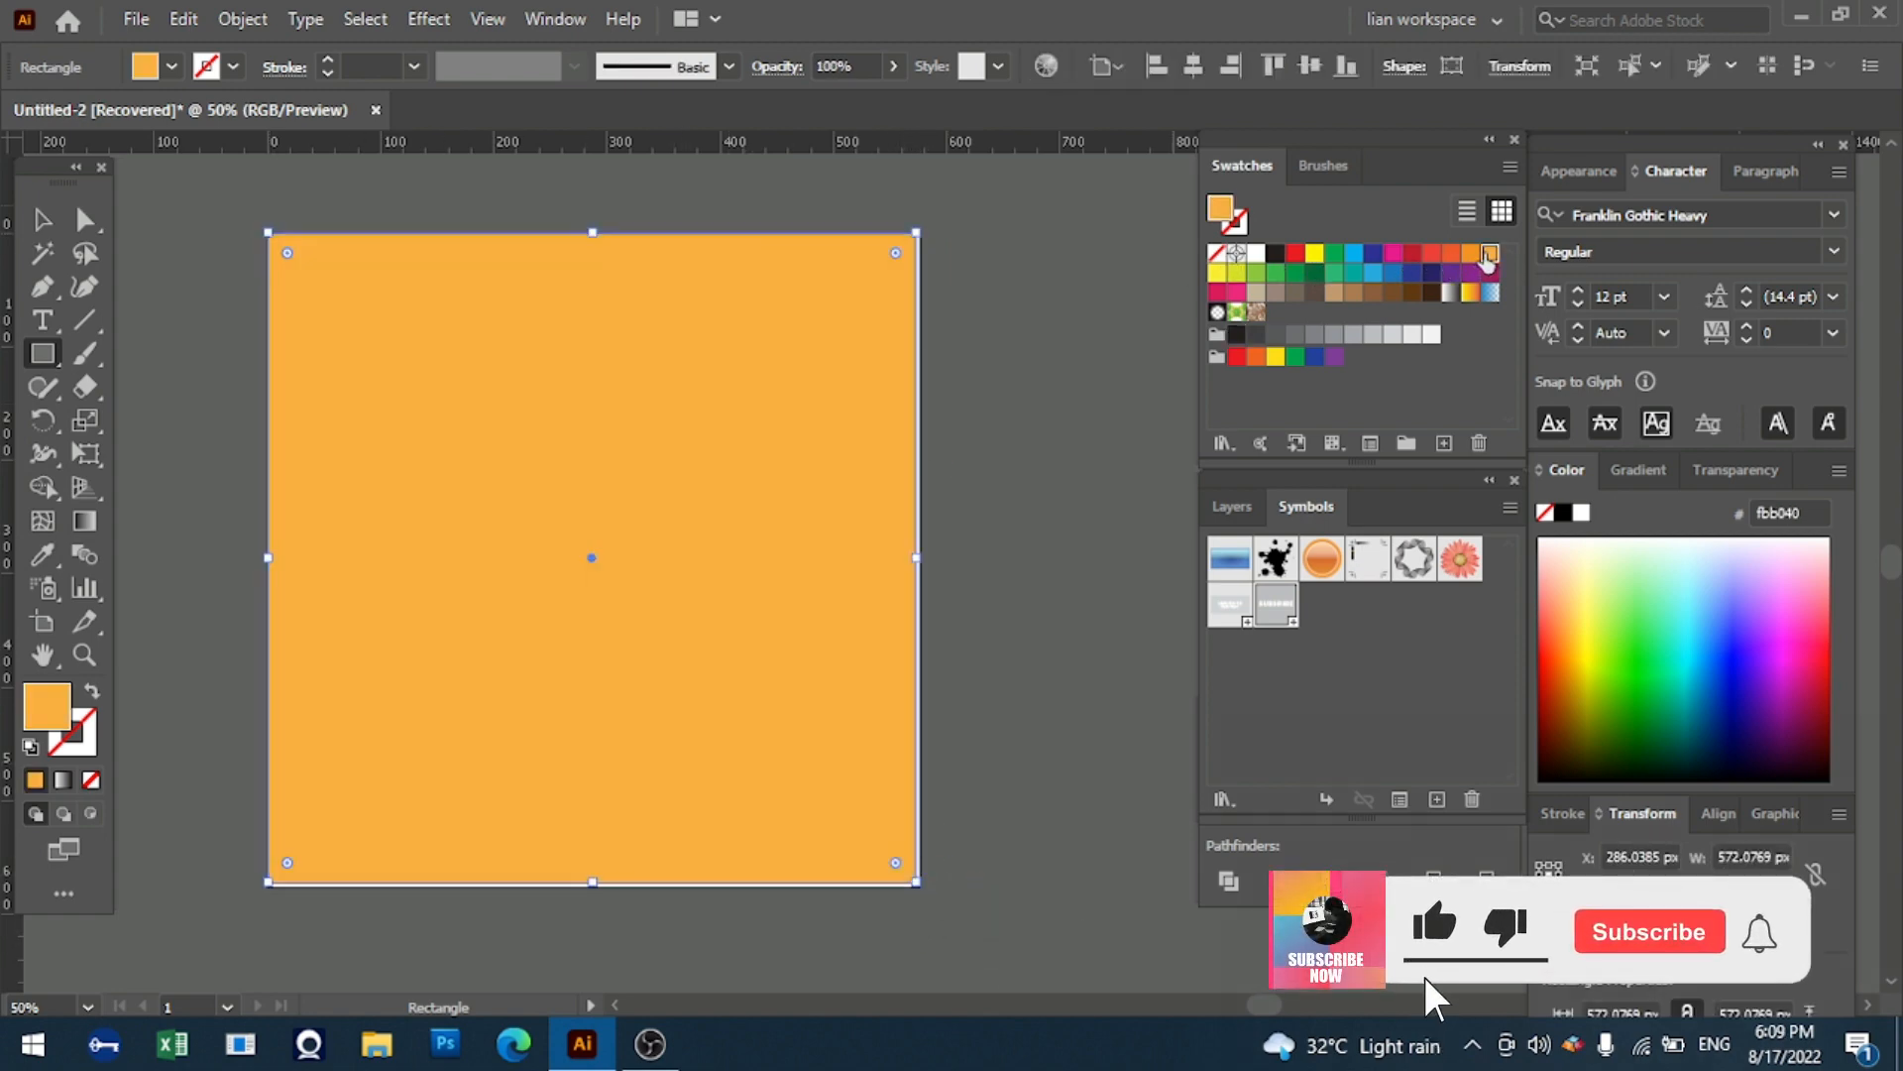
click(1471, 254)
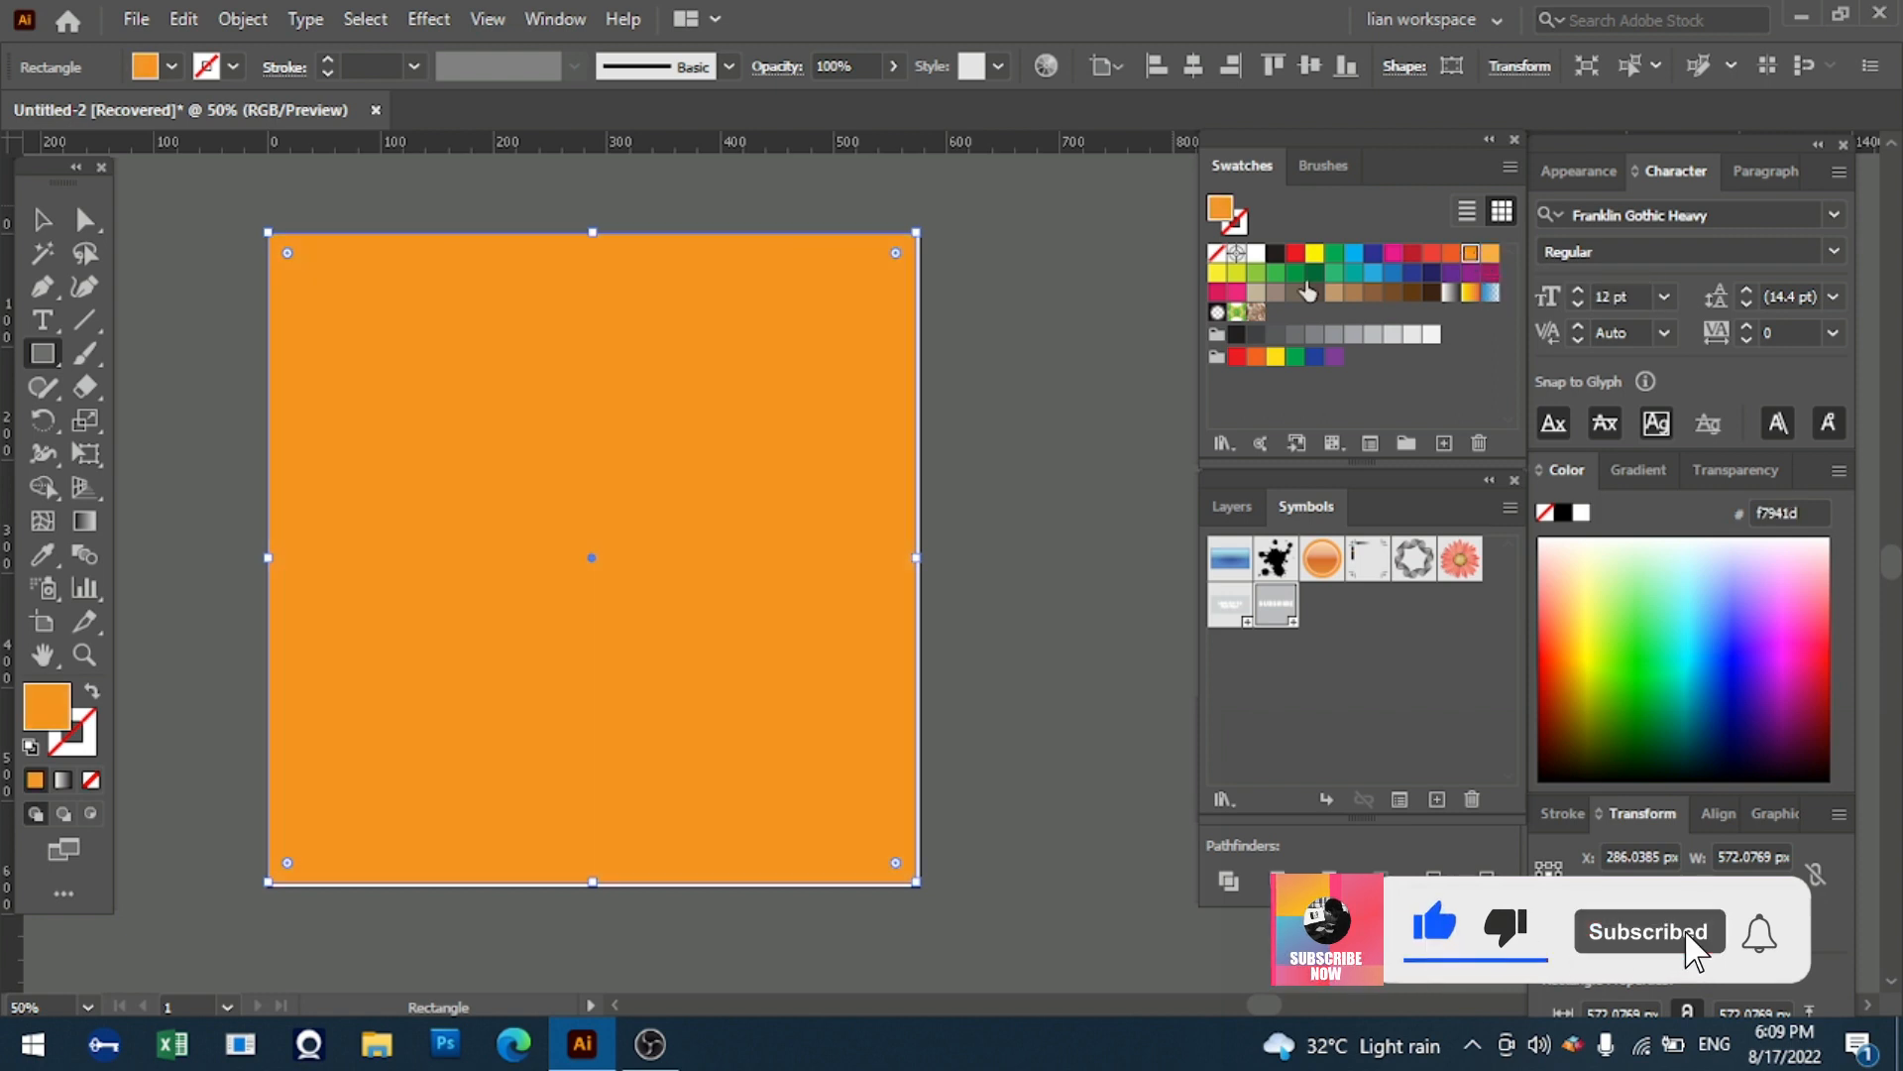
- Send the orange rectangle to the back, behind the battery, shadow and colour squares
right_click(427, 437)
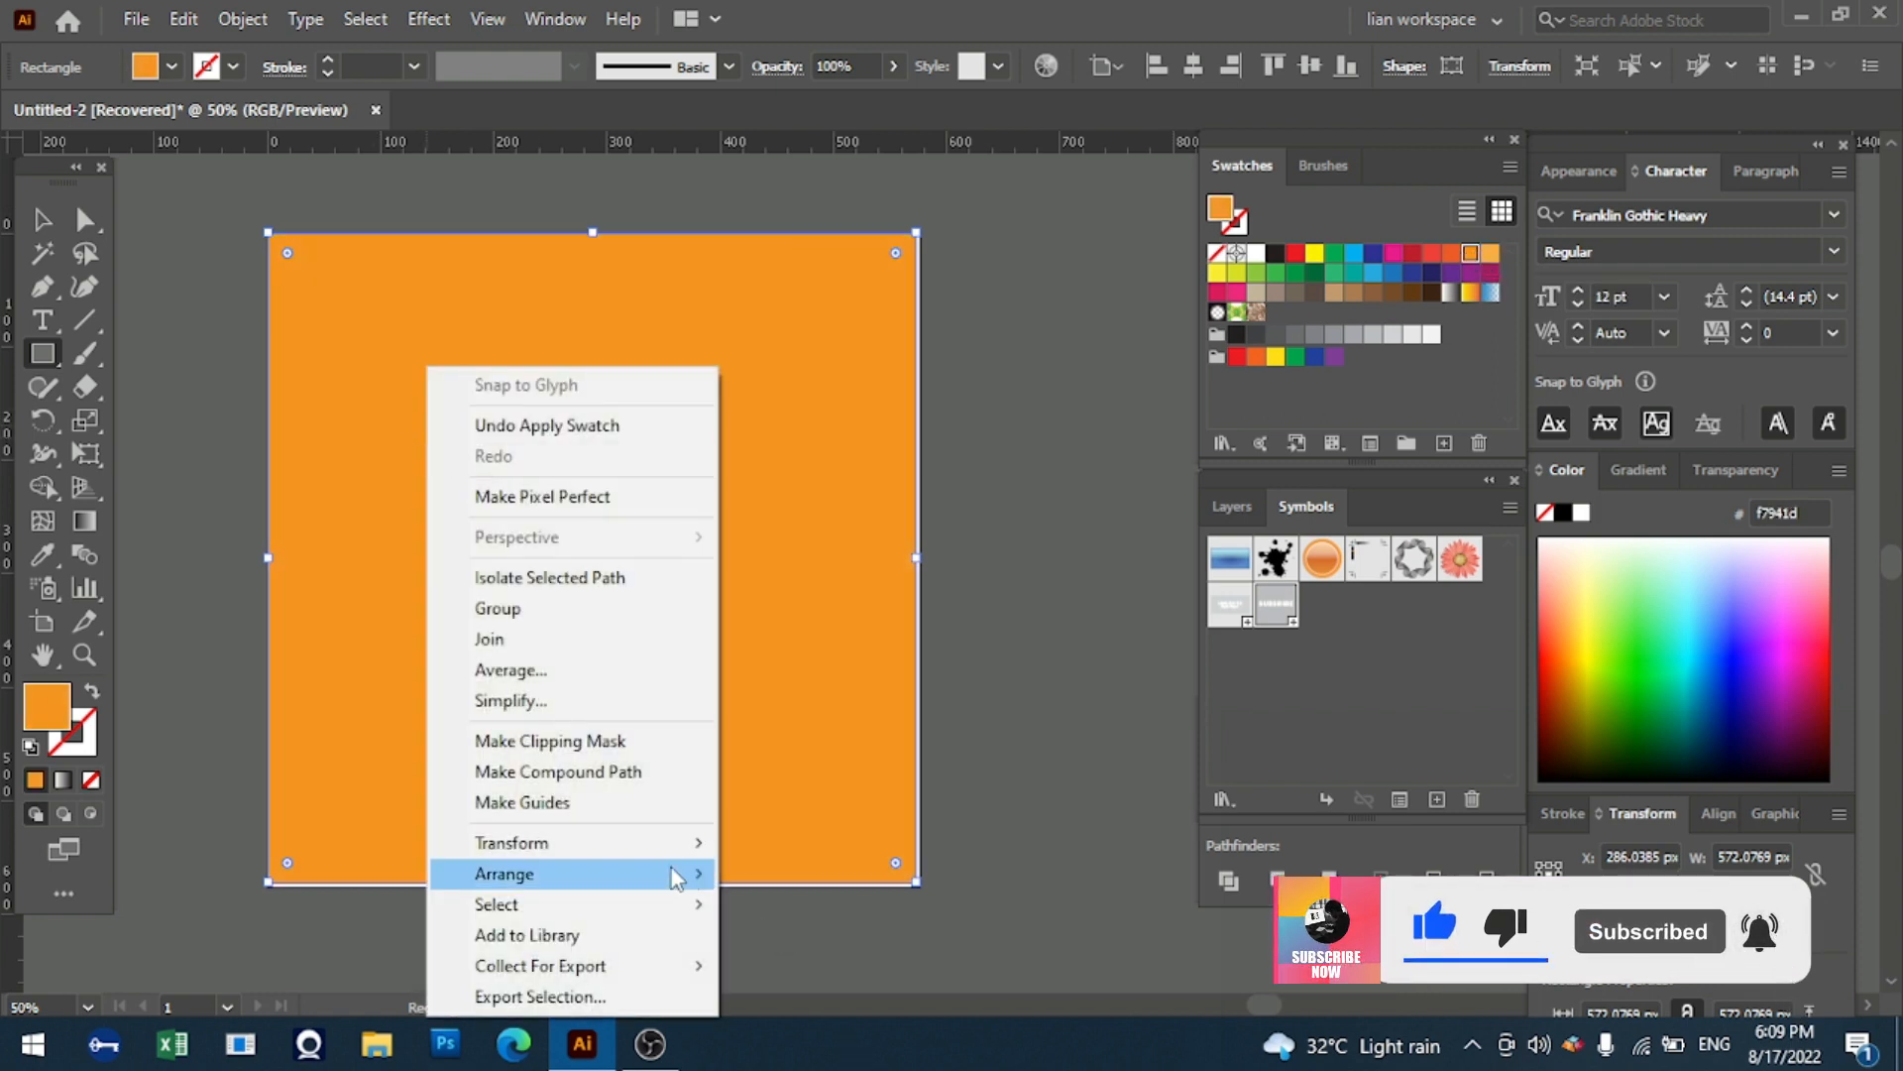
mouse_move(680, 873)
click(832, 966)
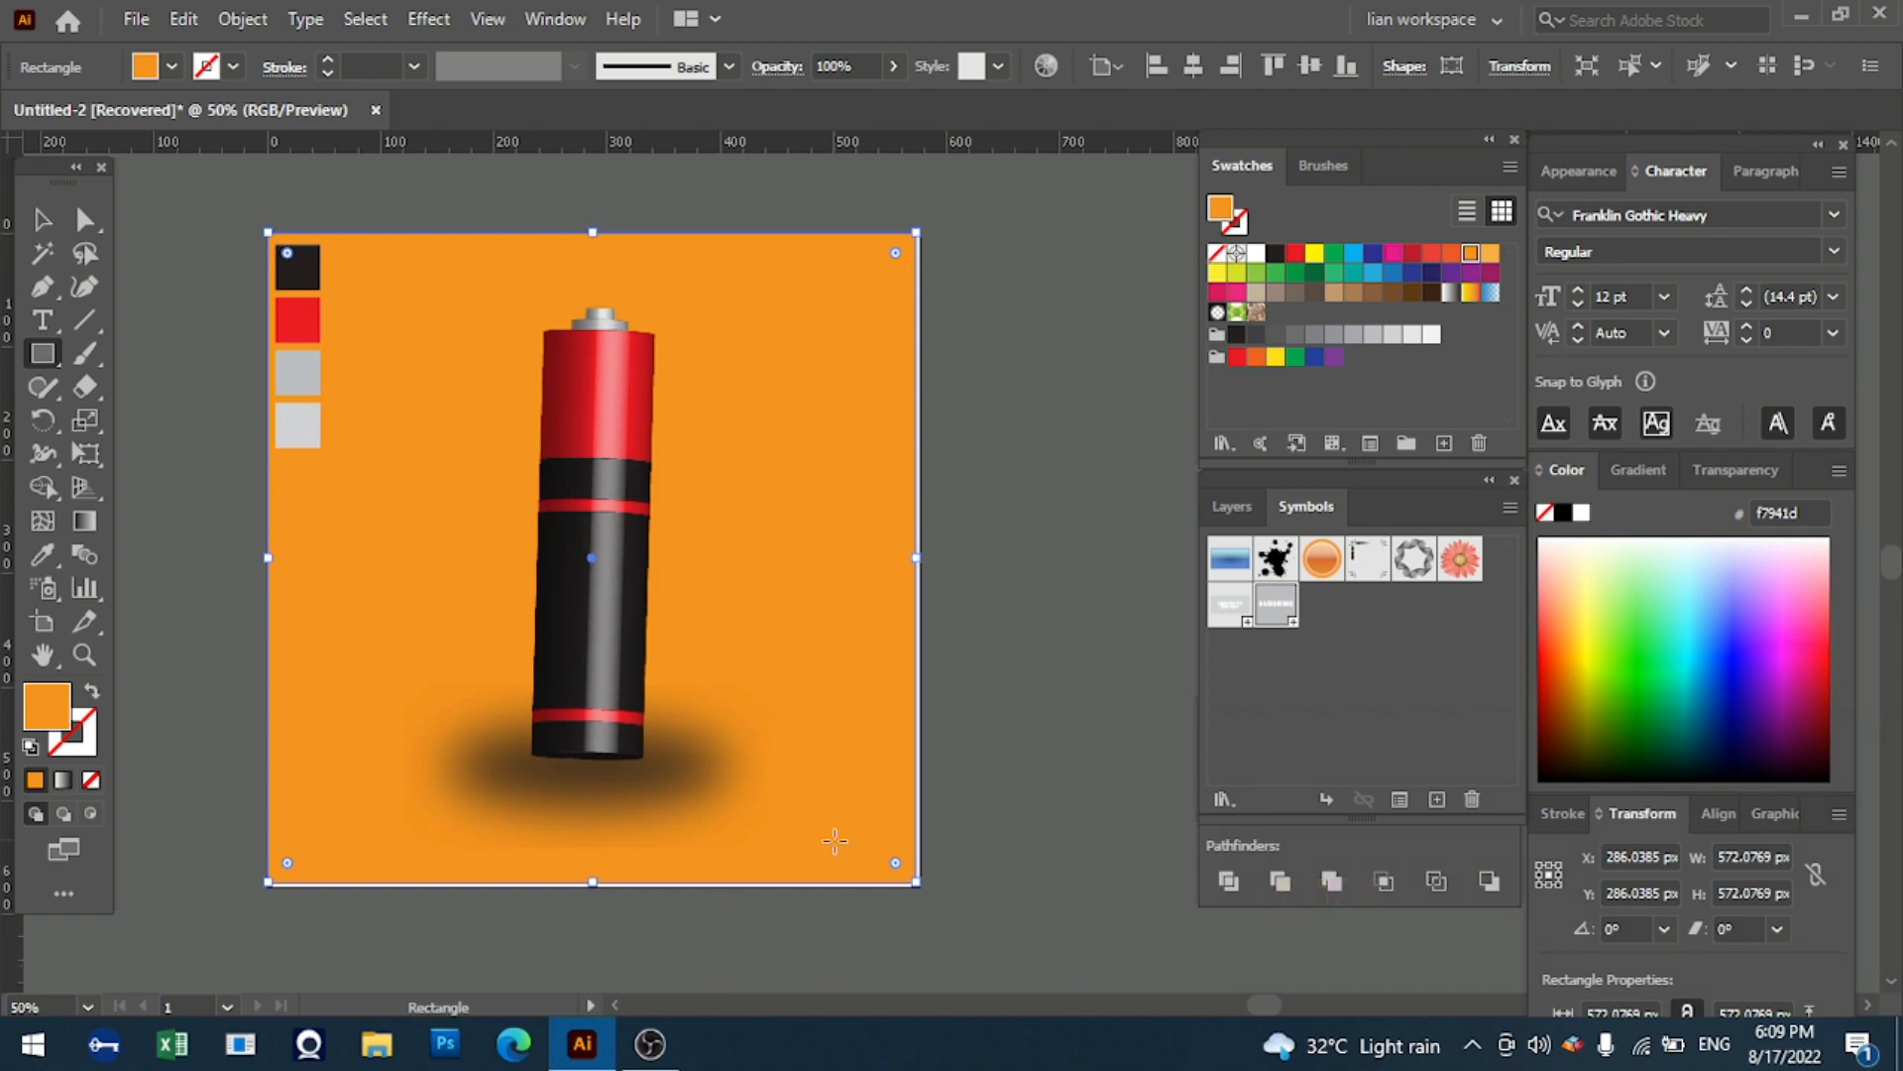
click(42, 219)
click(964, 350)
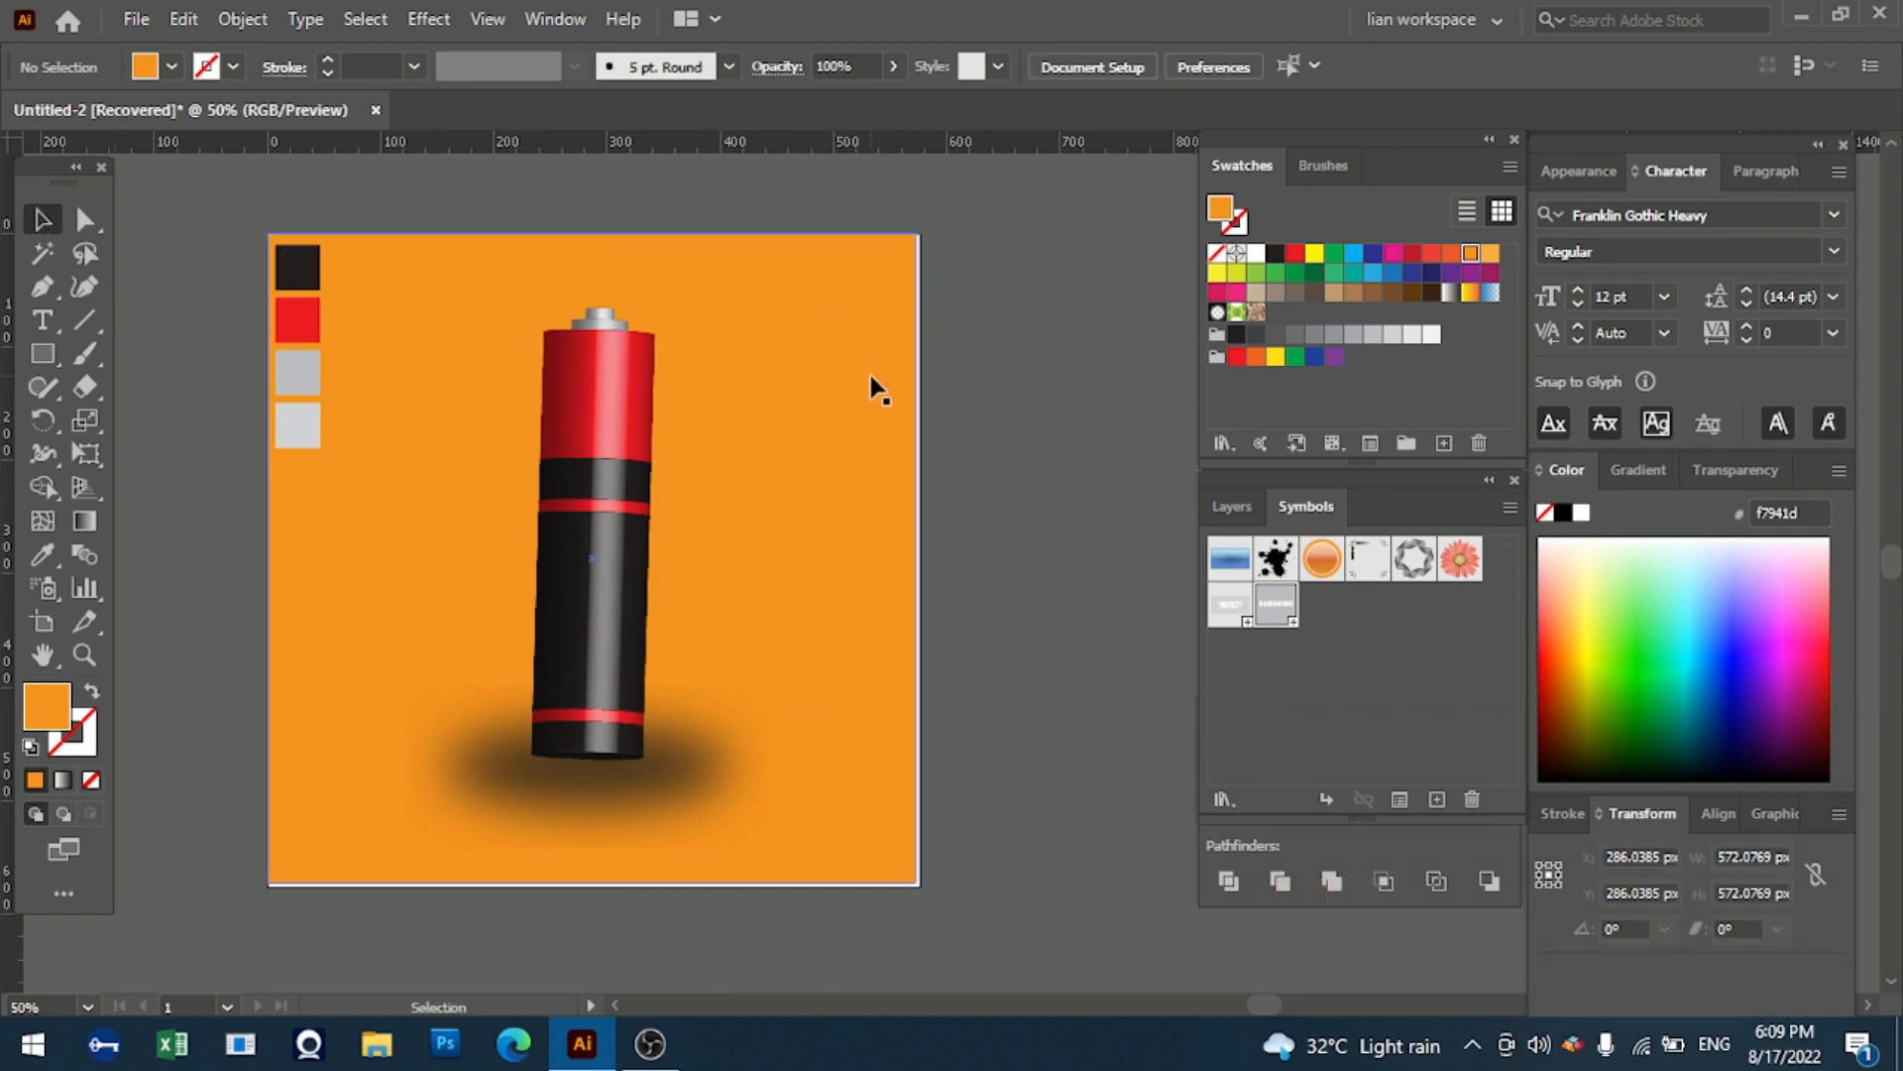
- Stretch the orange background to 576 px wide so that it meets the artboard's right edge
click(872, 385)
drag(918, 558, 927, 566)
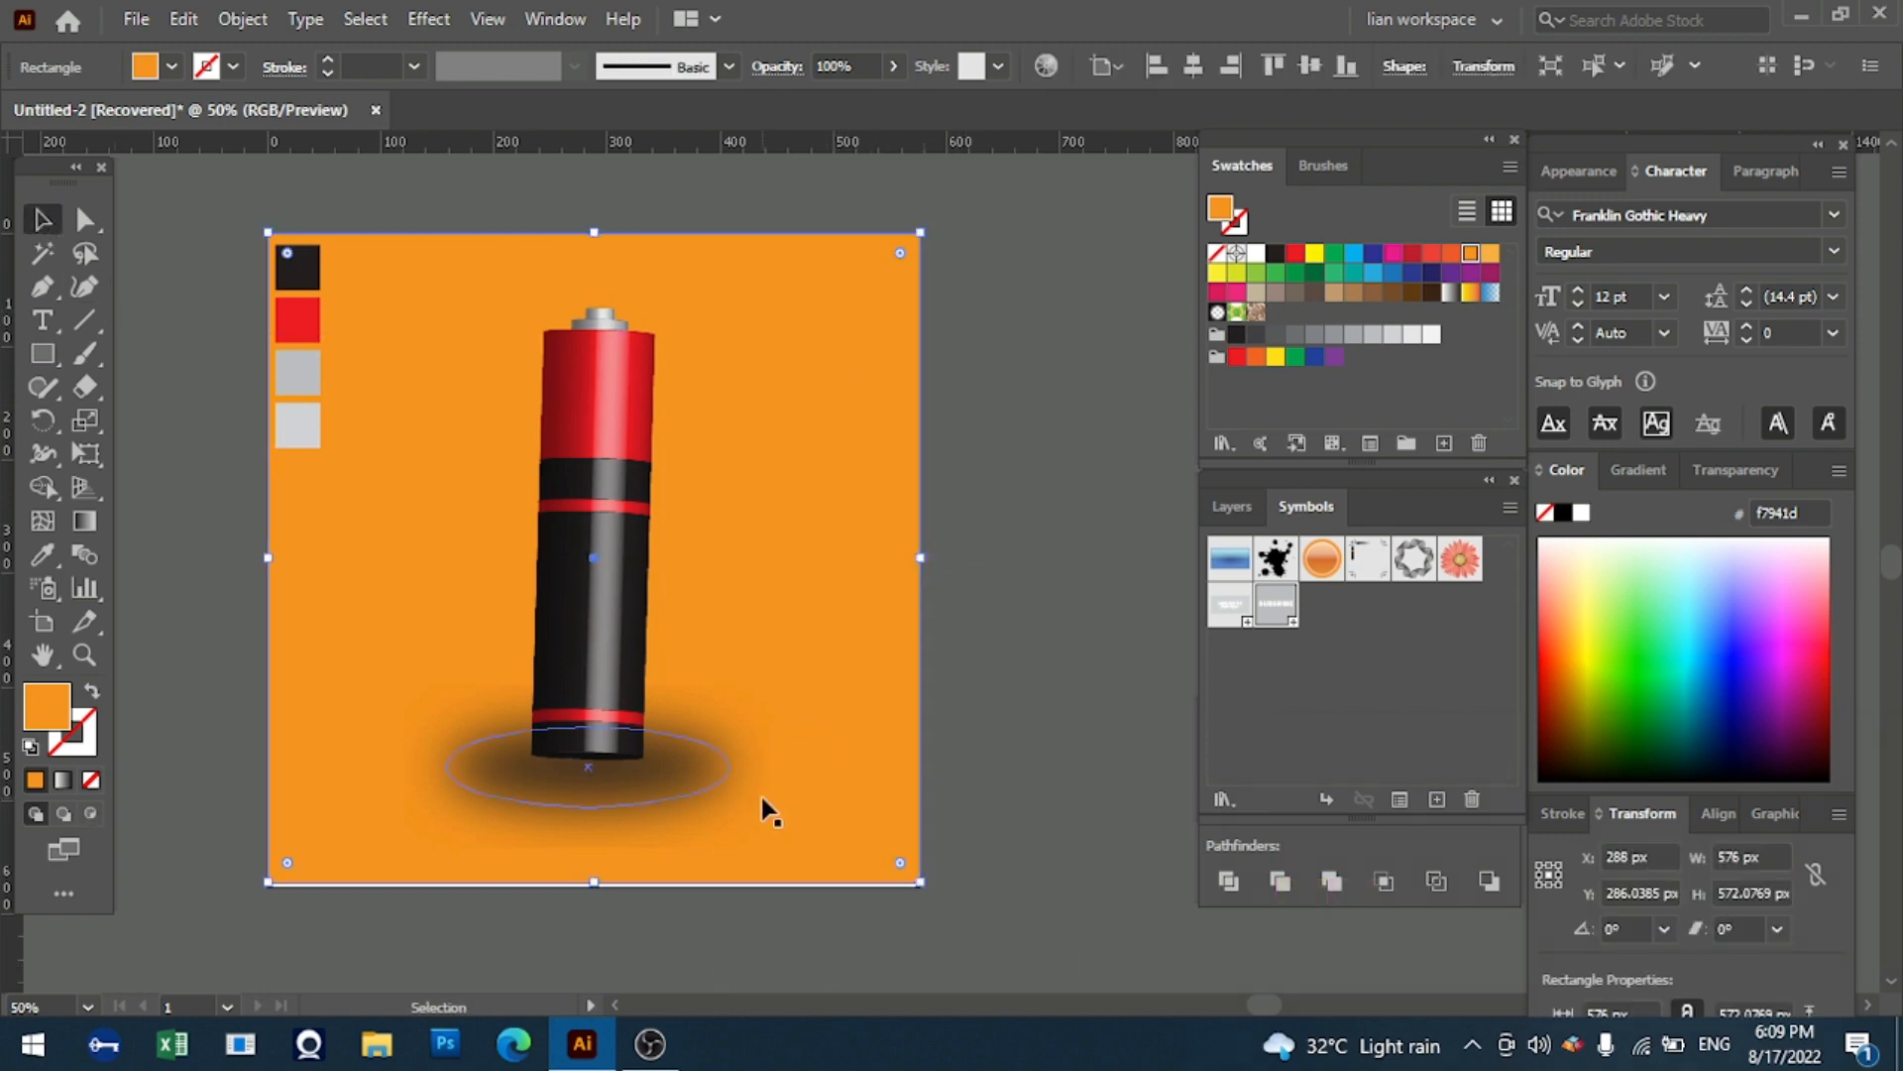
scroll(694, 823, down, 1)
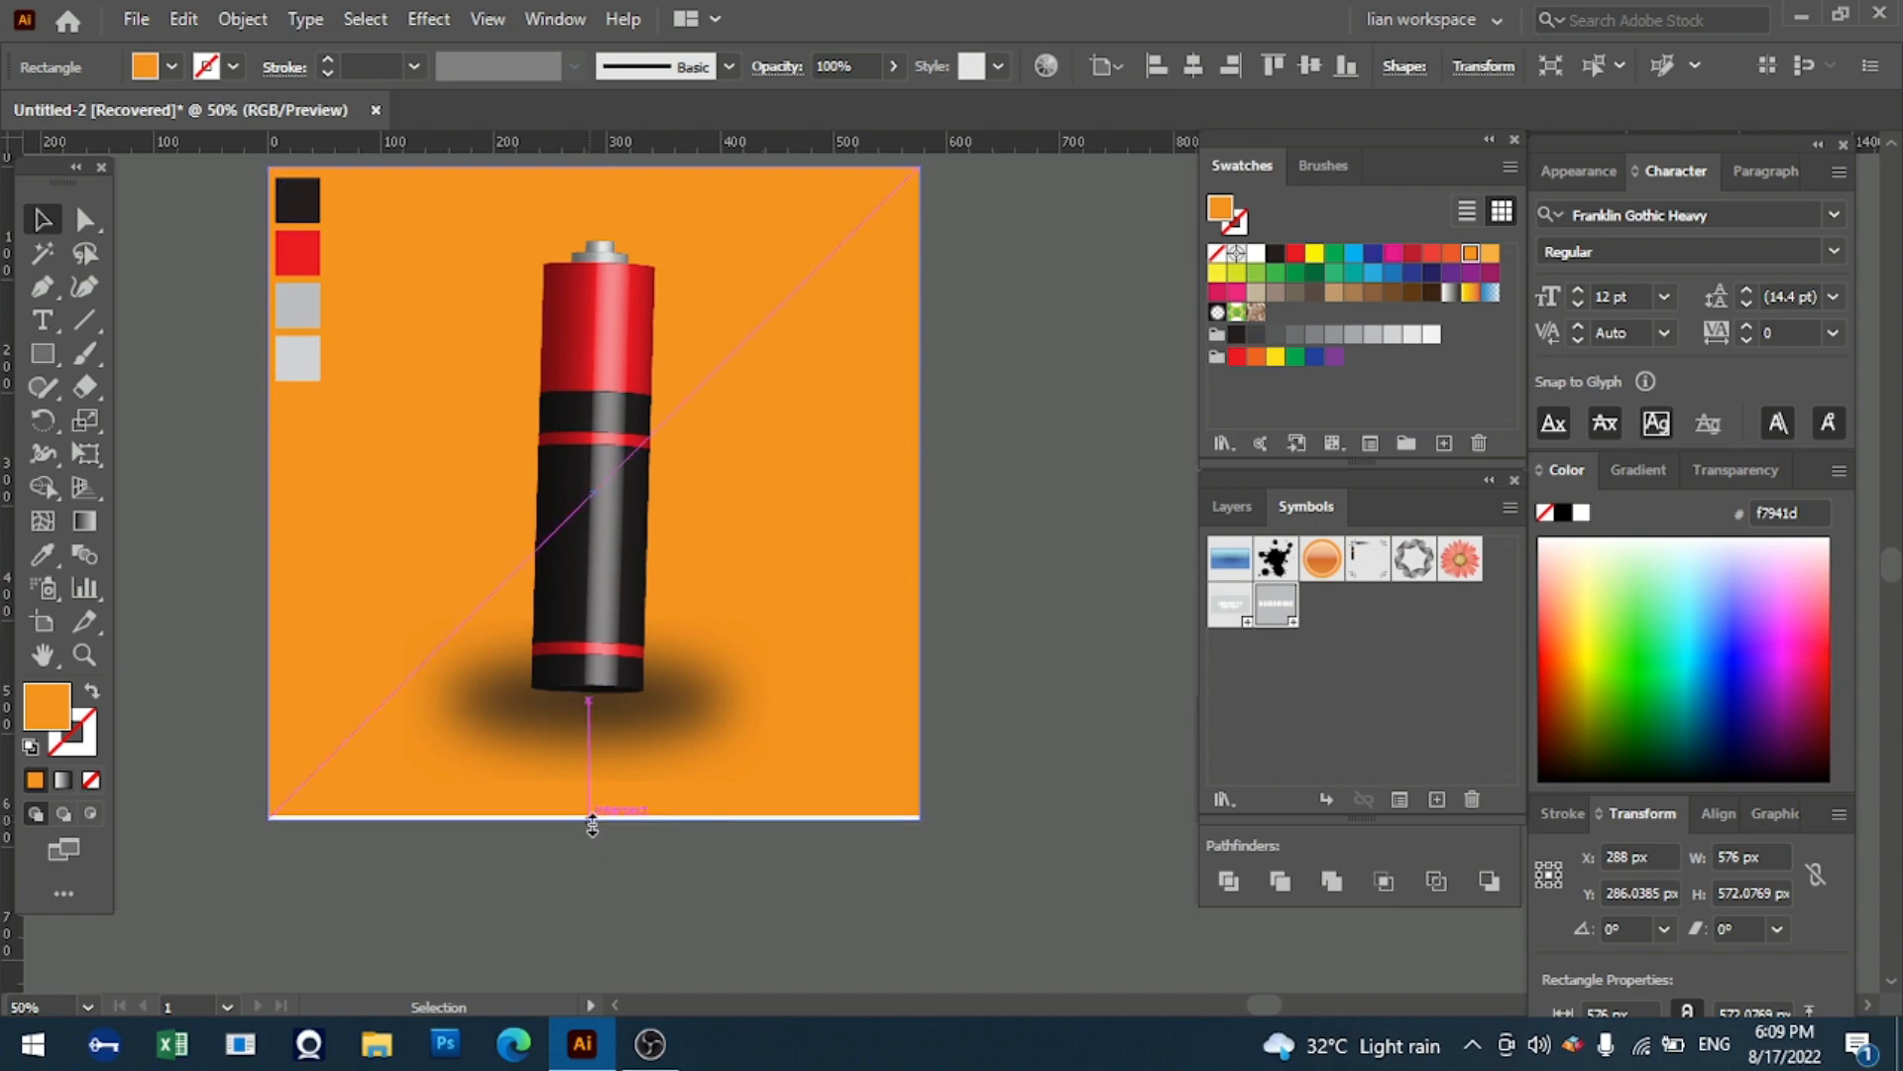